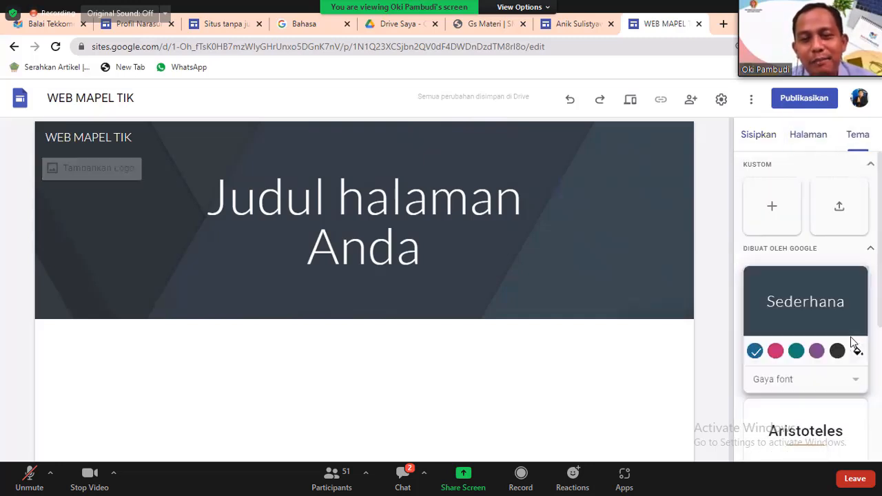
Try the Rata, Vision and blue accent options, settling on the Aristoteles theme.
scroll(852, 343, "down", 4)
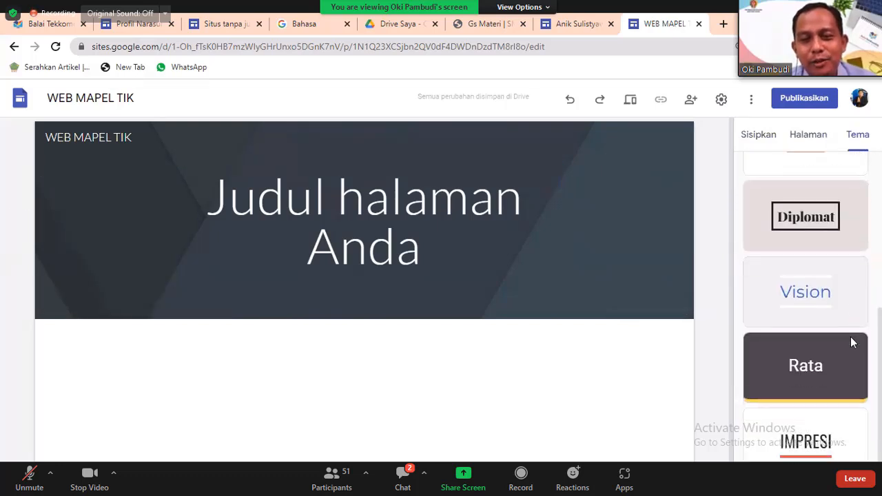
left_click(853, 343)
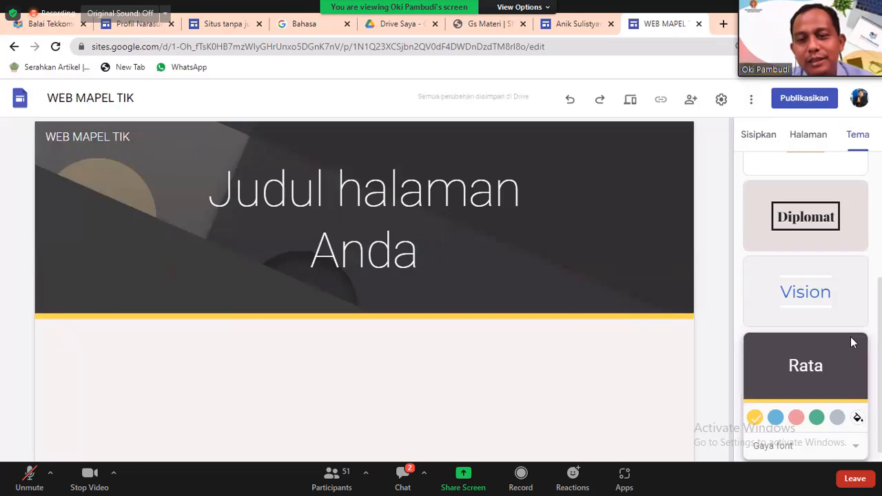
key("Up")
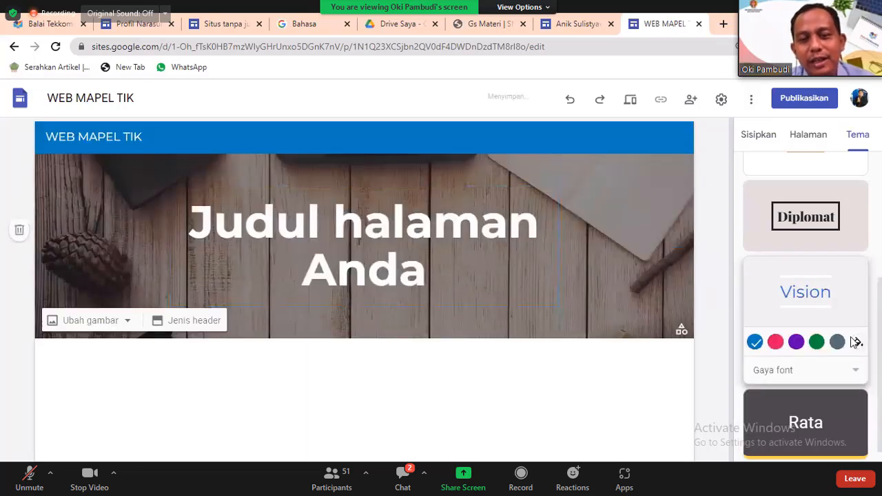
scroll(854, 342, "up", 5)
left_click(852, 342)
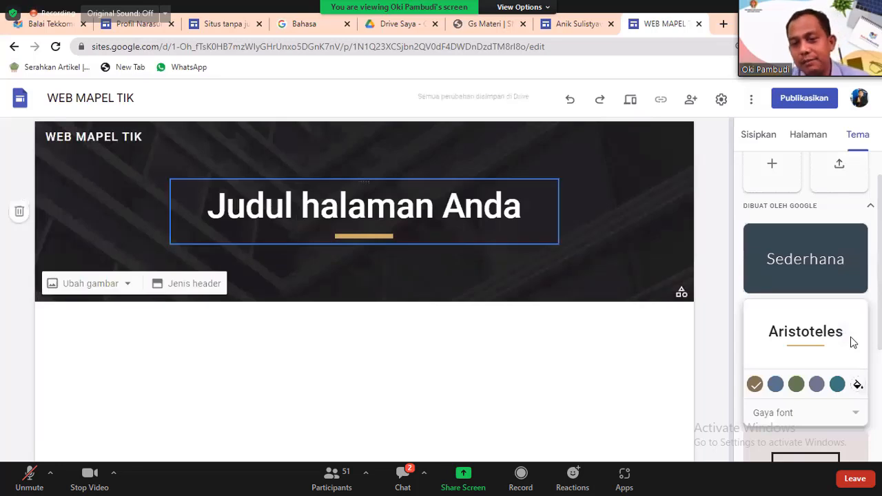
scroll(852, 343, "up", 1)
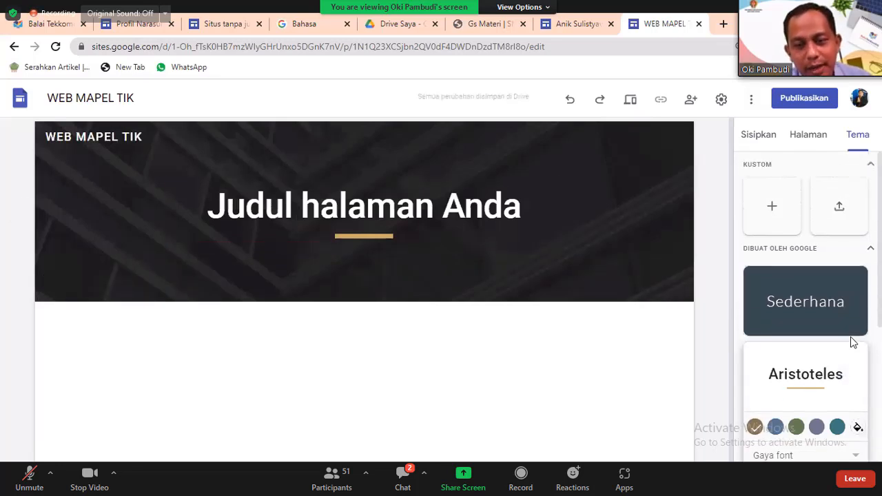
scroll(853, 343, "down", 2)
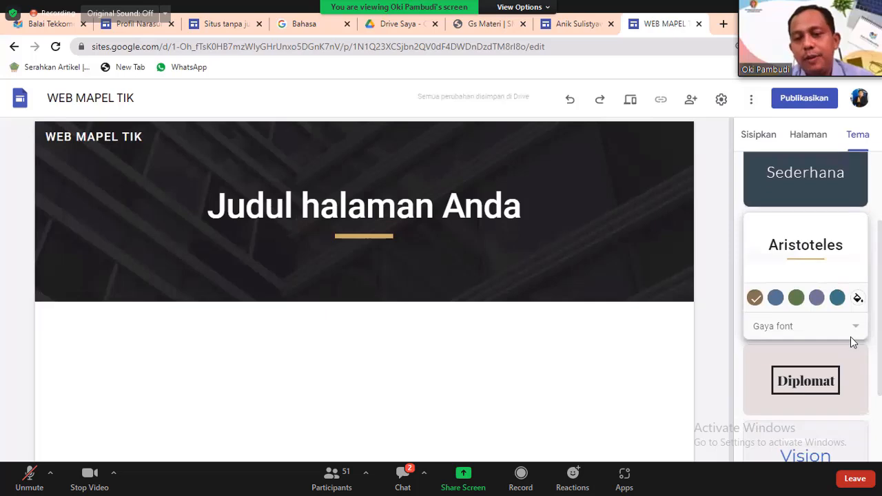
left_click(775, 298)
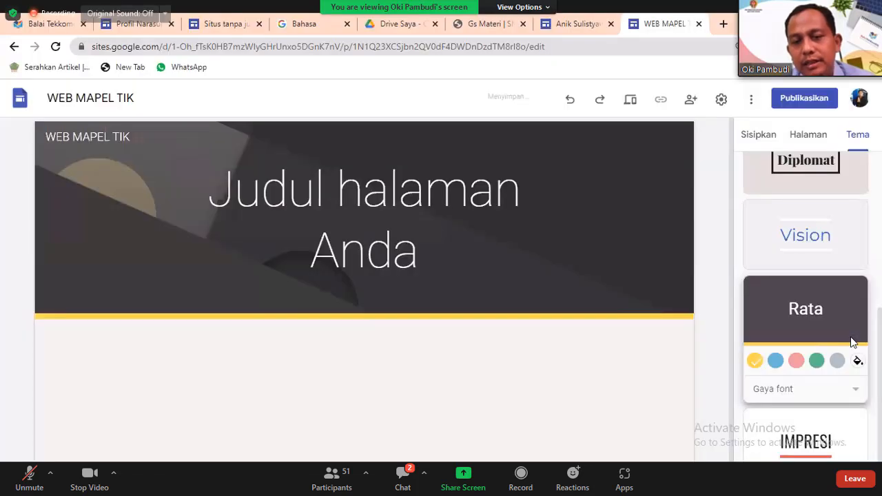
scroll(853, 342, "up", 3)
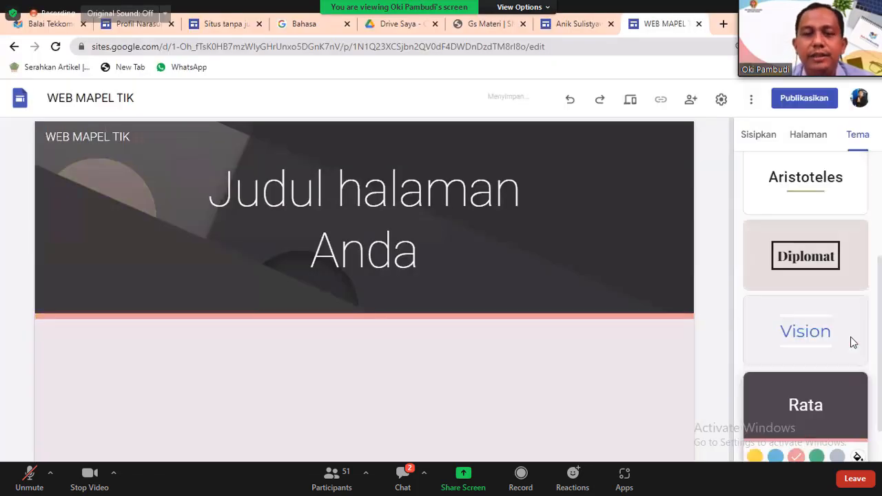
left_click(805, 275)
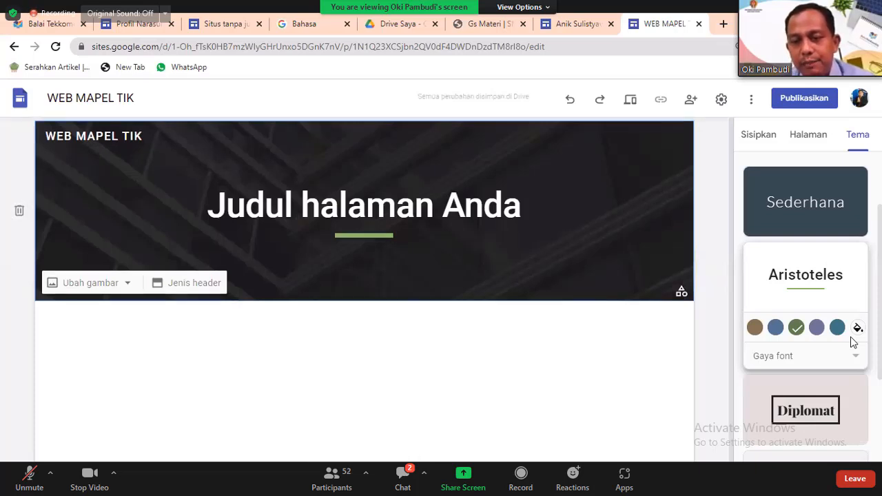
Set the Aristoteles font style to Klasik, then TEBAL, and choose the teal accent colour.
left_click(800, 383)
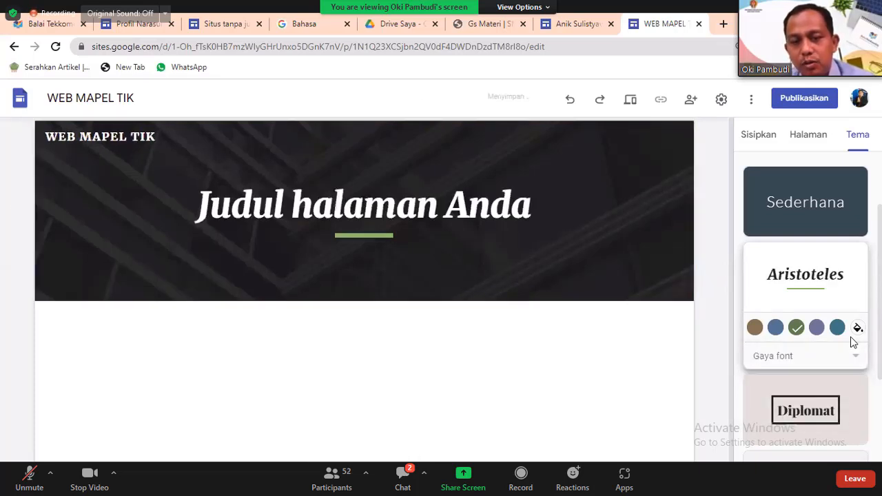
left_click(853, 345)
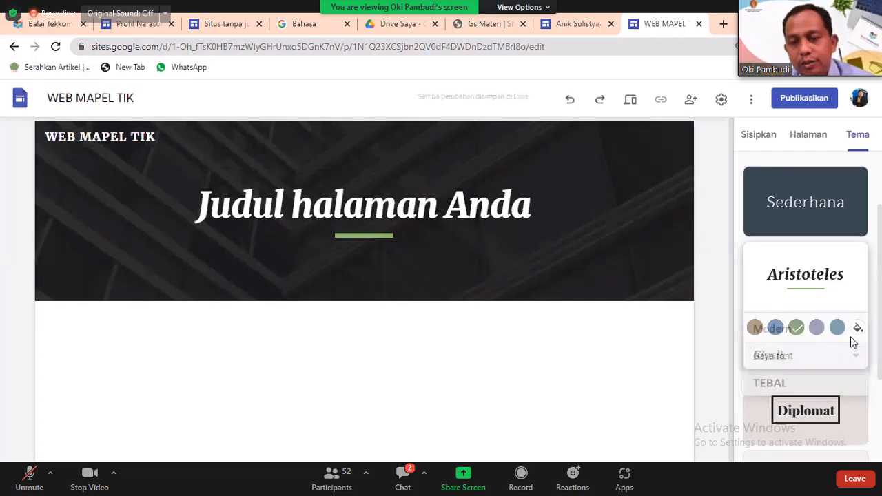
scroll(853, 343, "down", 2)
key("Return")
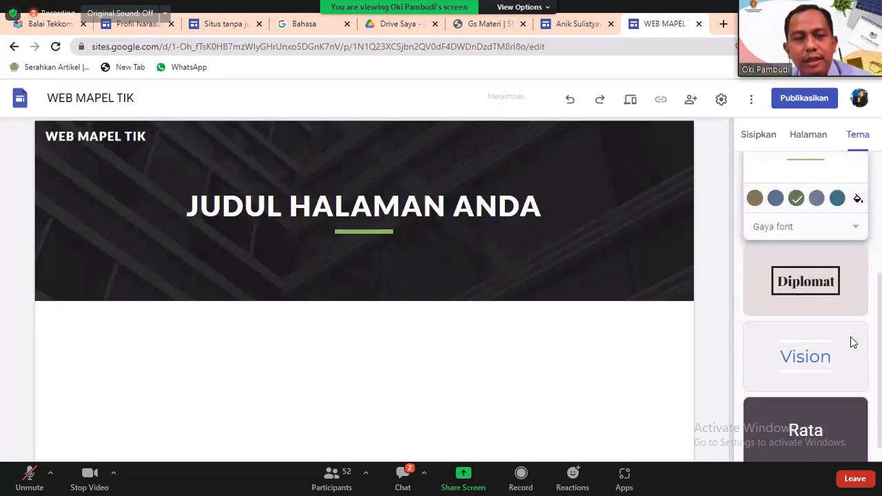
left_click(838, 199)
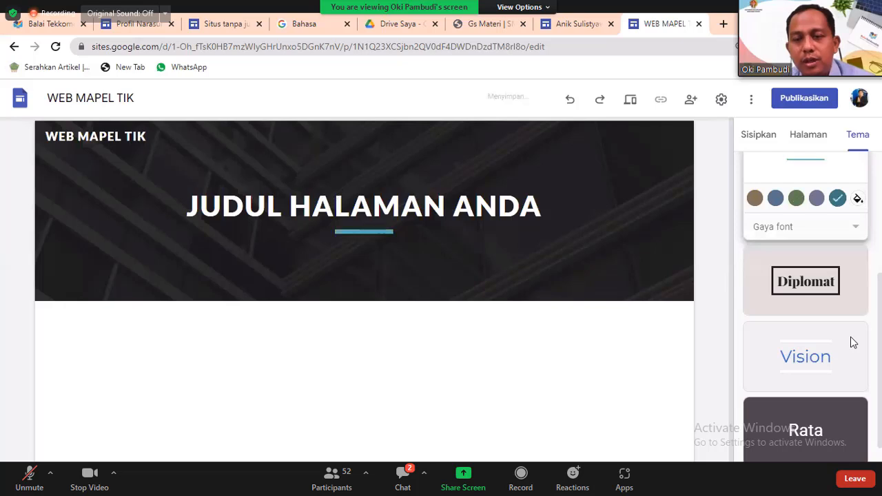
scroll(853, 342, "up", 4)
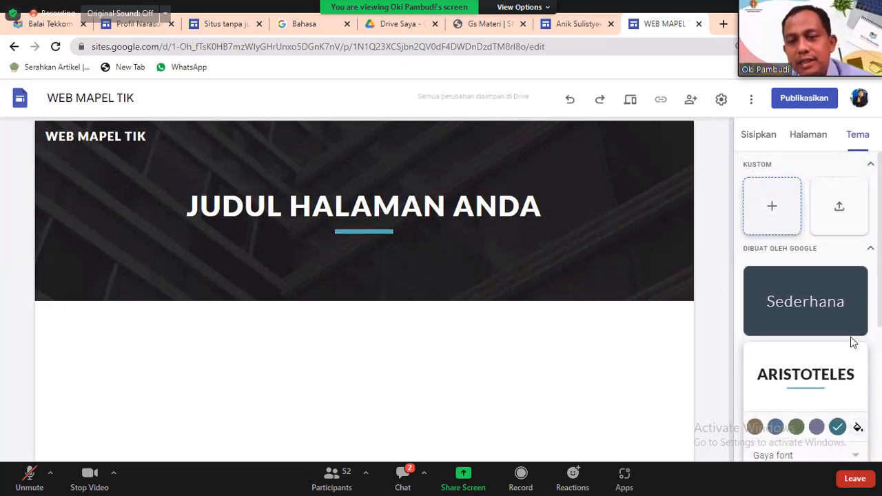
Cancel the Kustom custom-theme dialog and show the Halaman pages list with Halaman Muka.
left_click(772, 206)
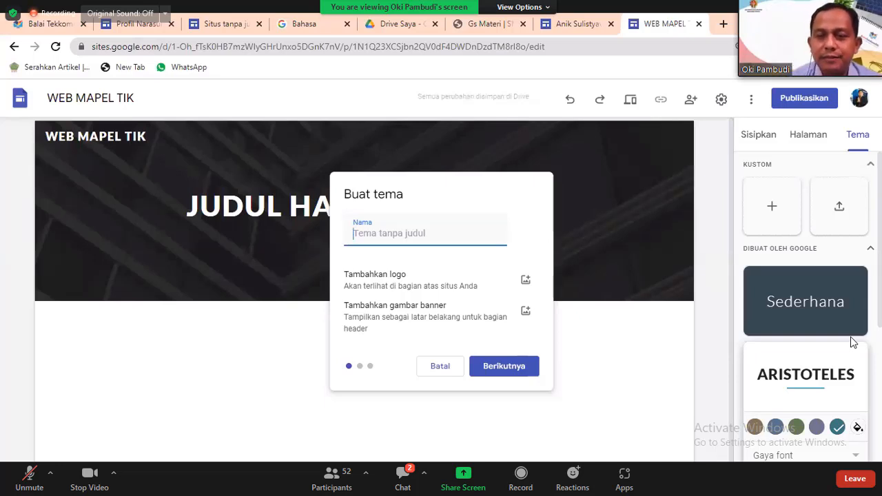
left_click(440, 366)
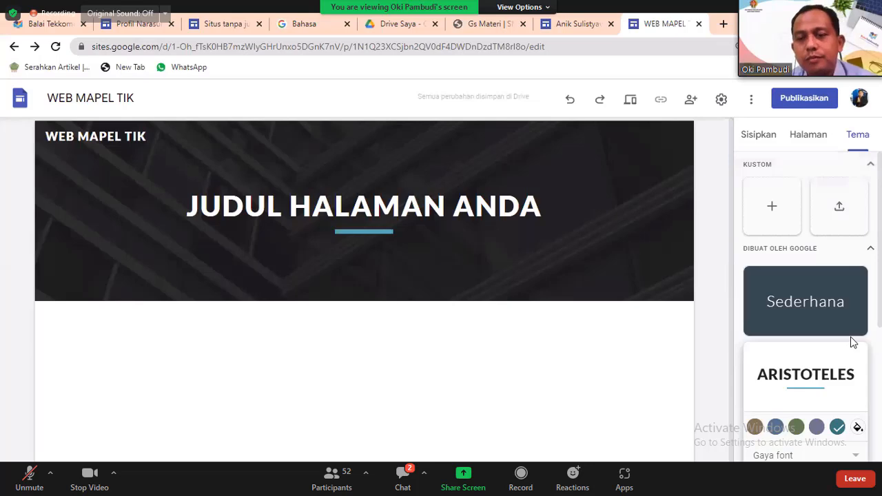
scroll(853, 343, "down", 5)
scroll(853, 343, "up", 4)
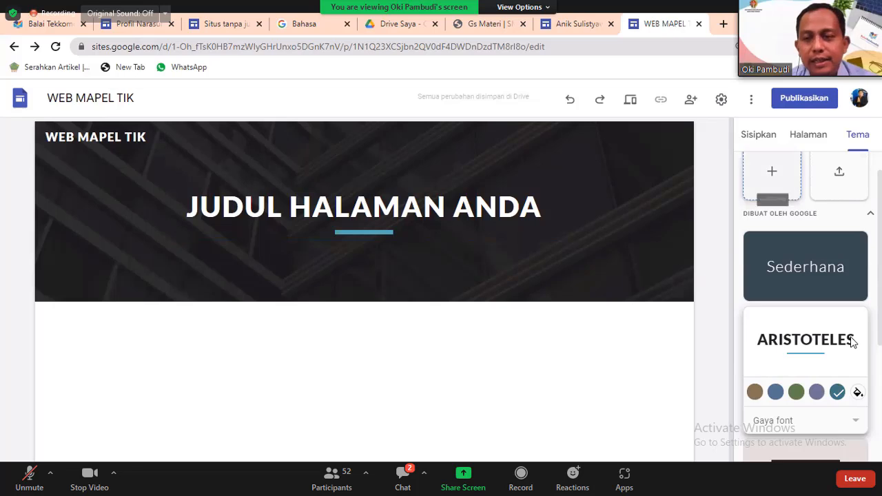
left_click(809, 135)
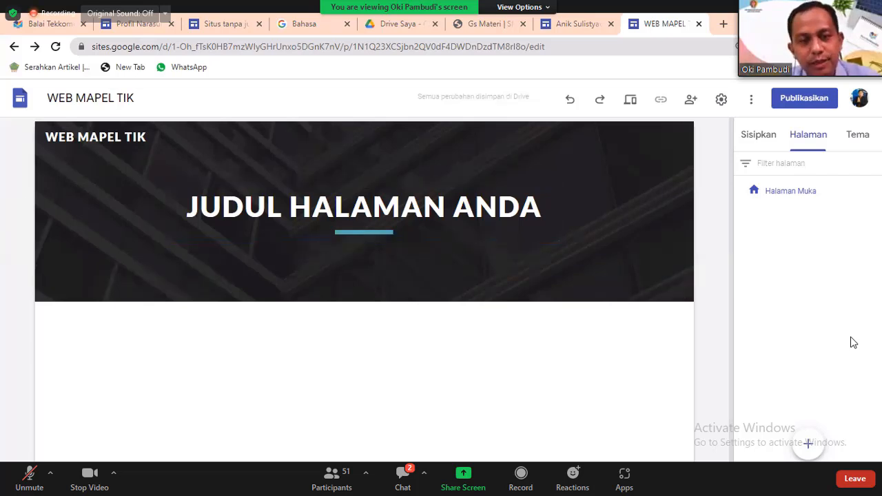
Add three new pages named SEMESTER I, SEMESTER II and UJIAN SEMESTER.
mouse_move(808, 444)
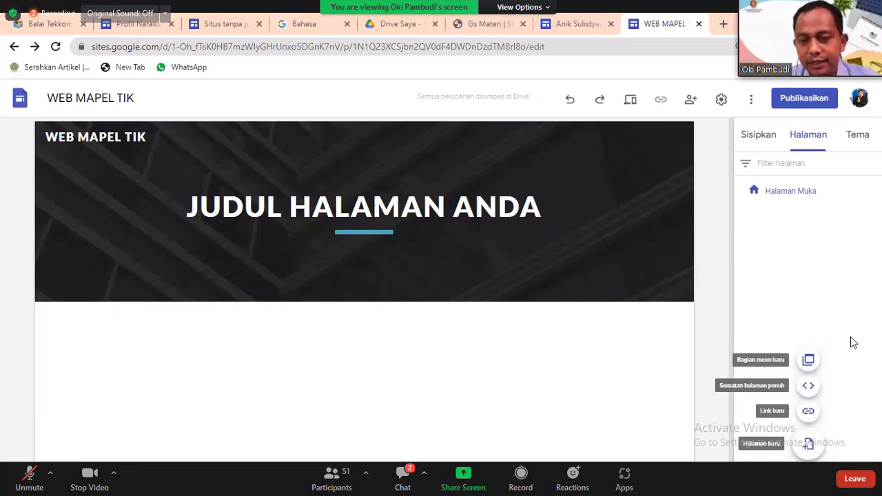
left_click(809, 443)
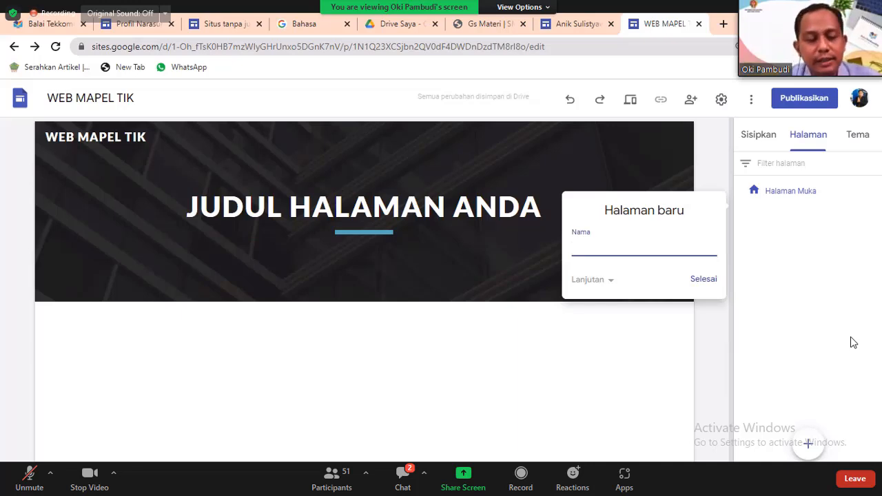
type("SEMESTER ")
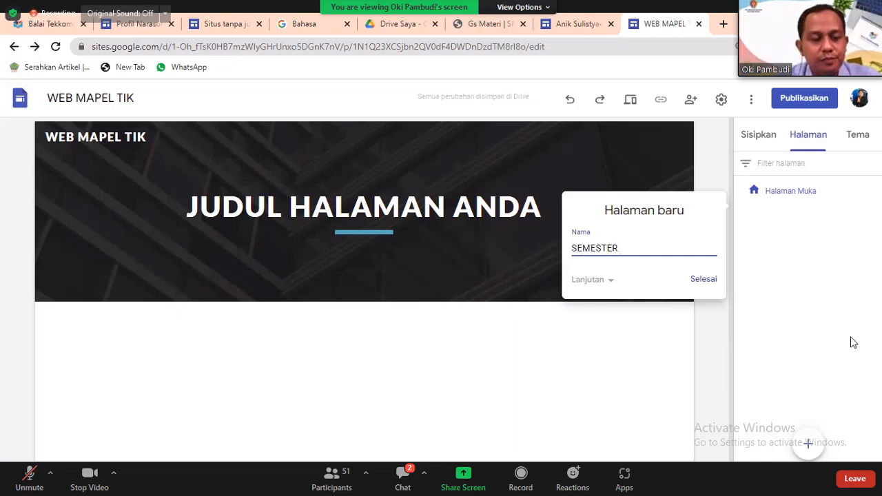
type("I")
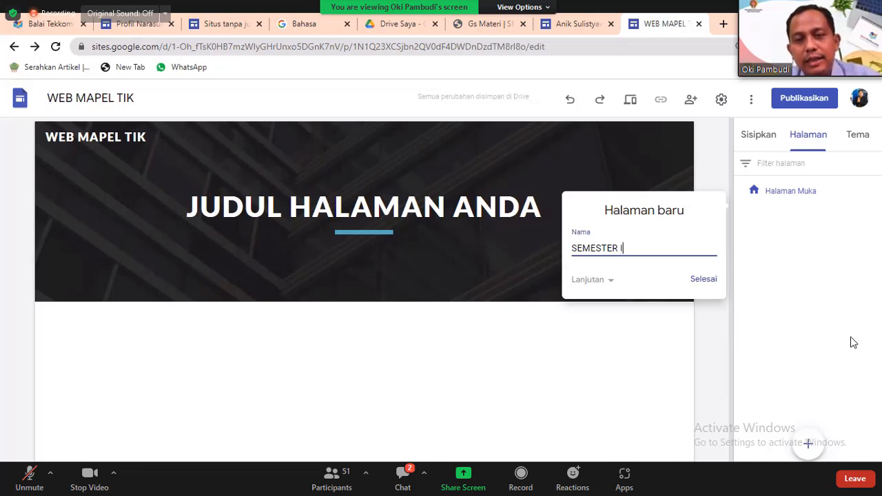
key("Return")
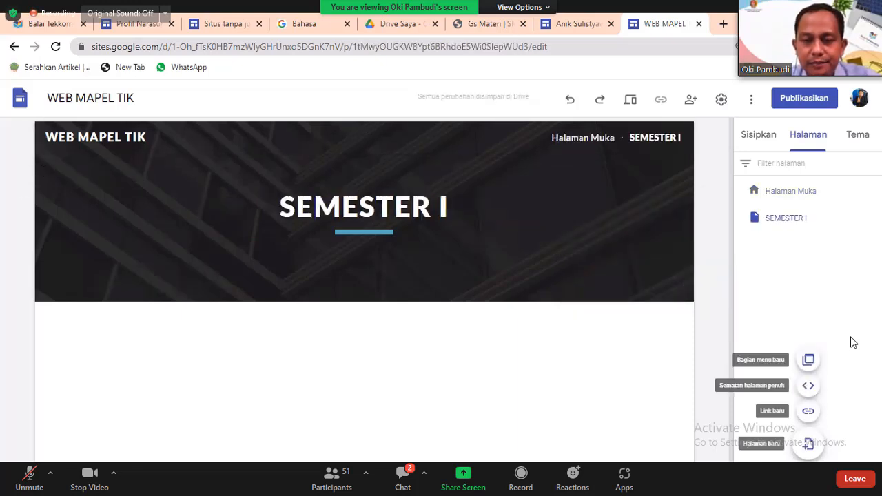
key("Return")
type("SEMESTER")
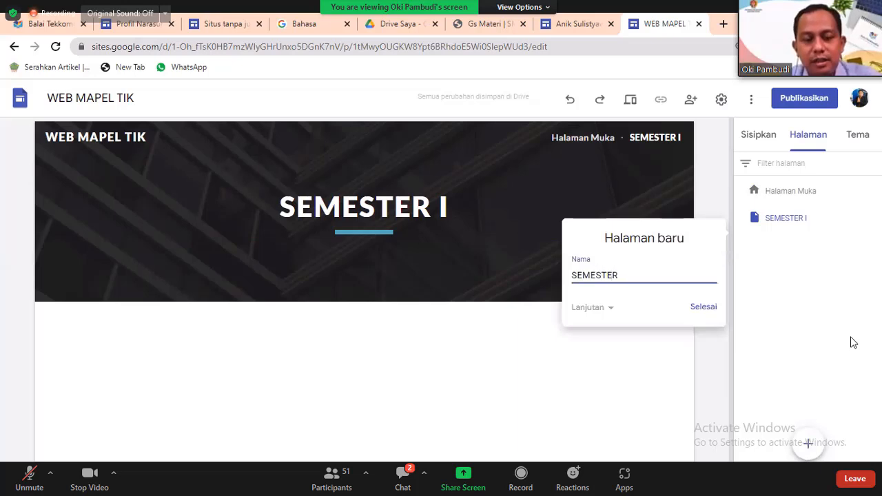
type(" II")
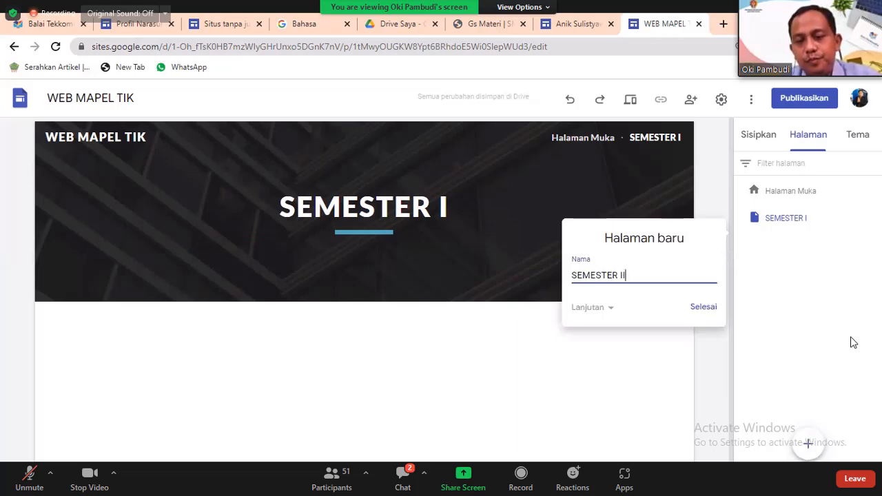
key("Tab")
key("Return")
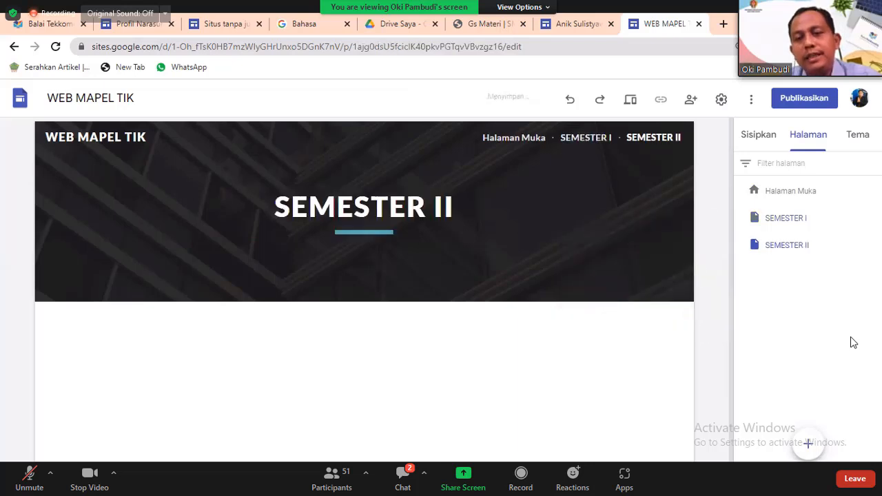
key("Return")
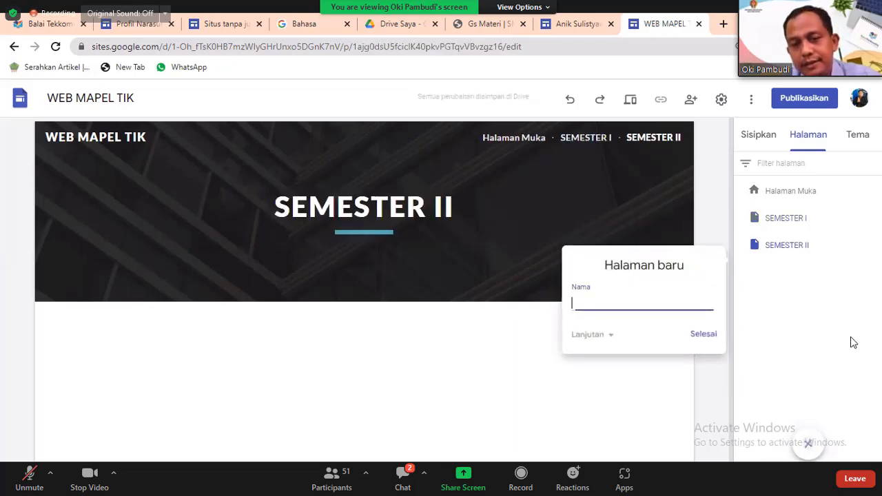
type("UJIAN")
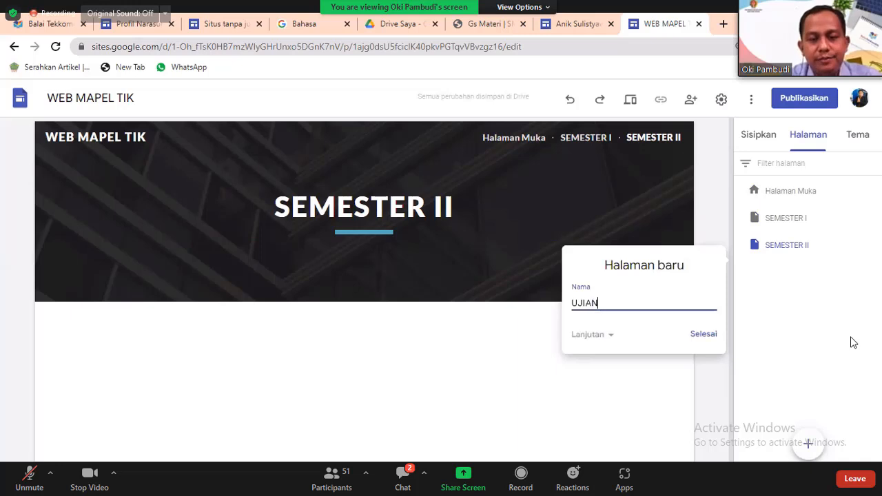
type(" SE")
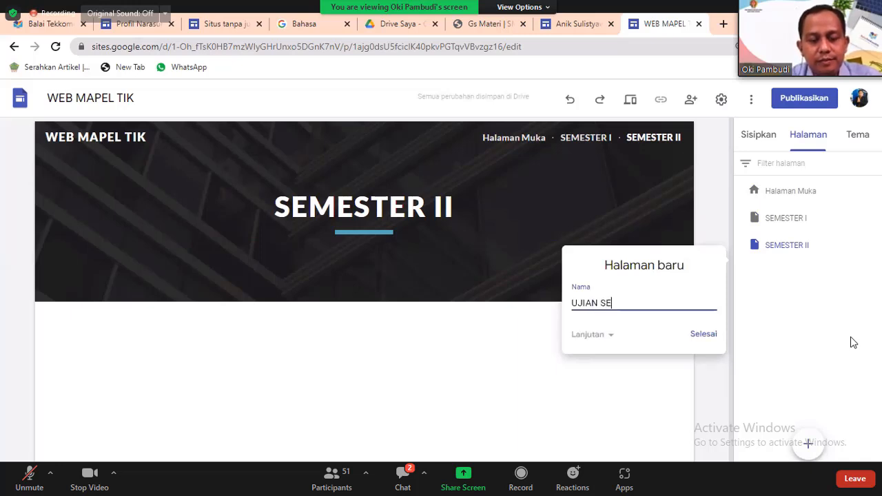
type("MESTER")
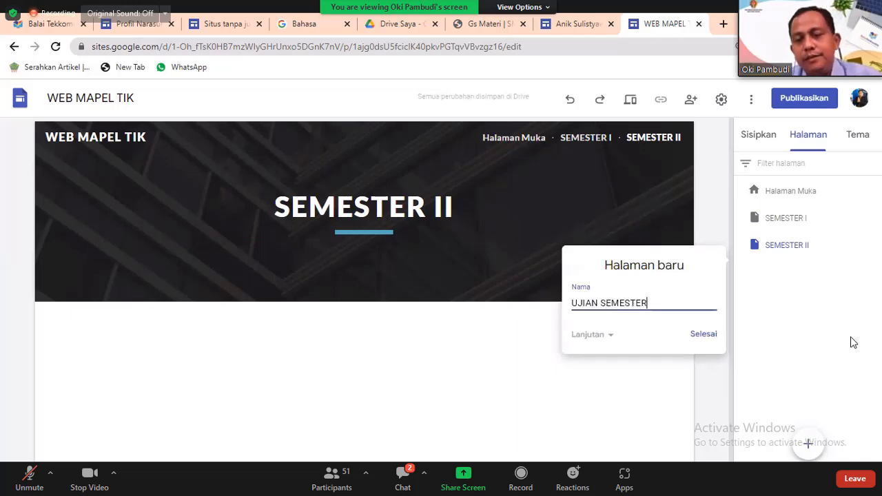
key("Return")
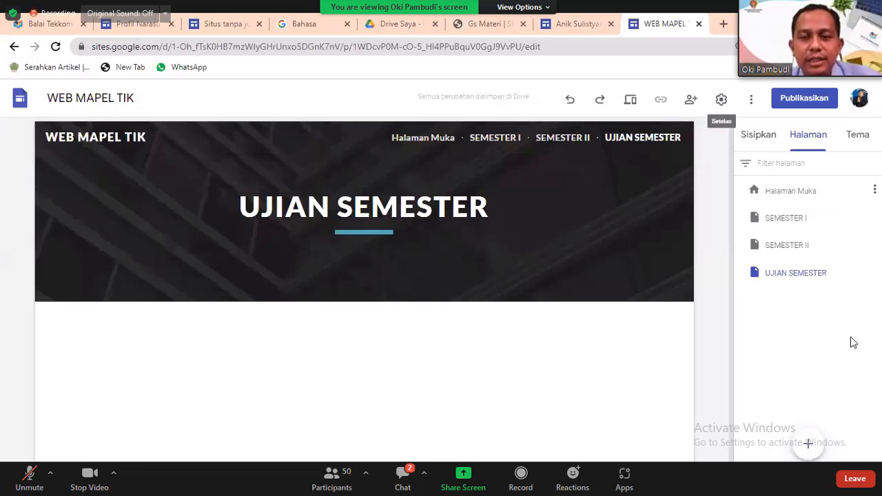
With SEMESTER I selected, create a MEDIA VIDEO page placed right after it.
left_click(786, 217)
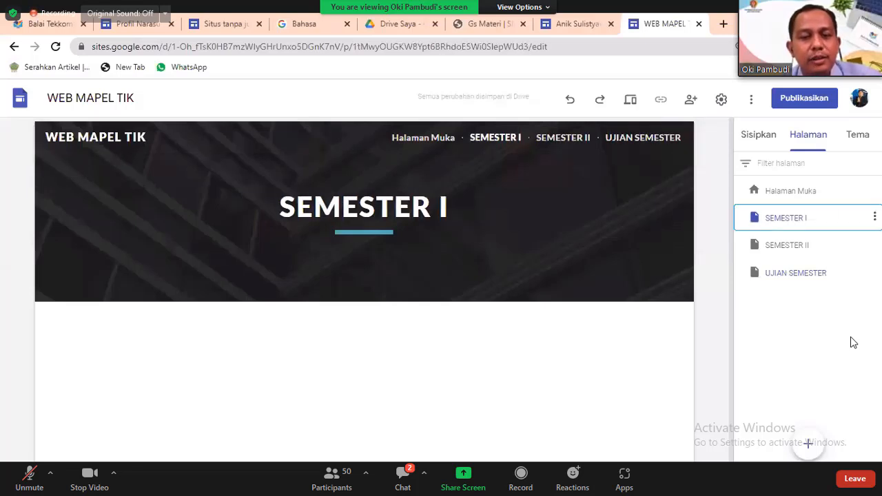
left_click(808, 444)
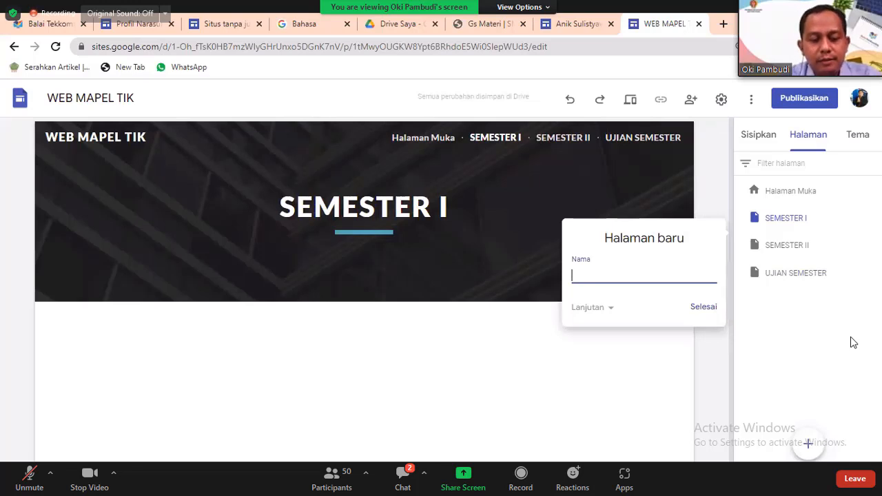
type("DIA VIDEO")
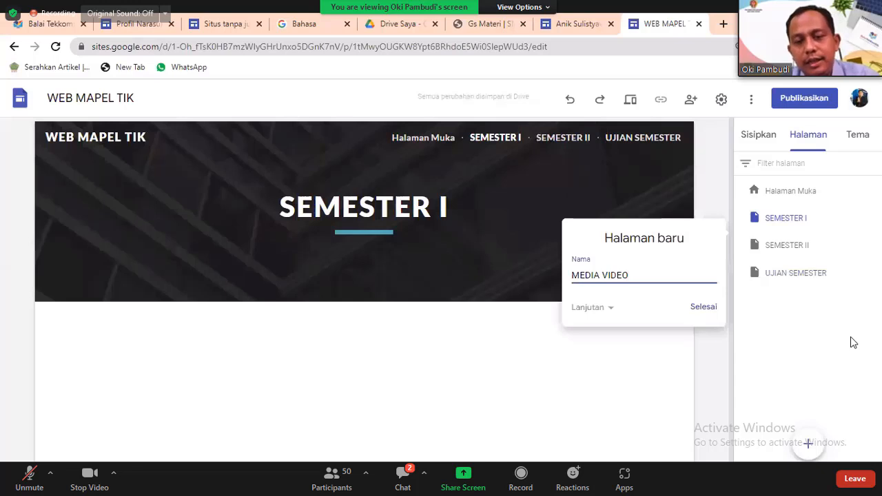
key("Return")
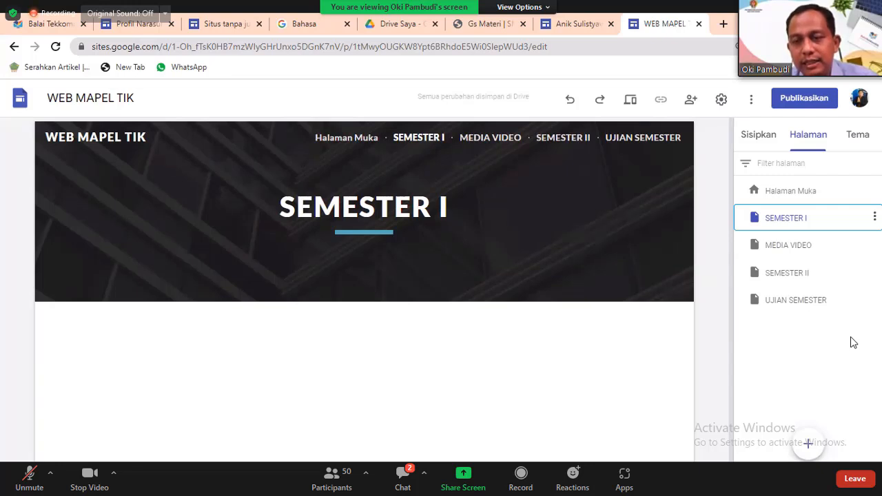
Add a MEDIA PDF subpage under SEMESTER I and a MATERI SLIDE subpage under SEMESTER II.
left_click(875, 217)
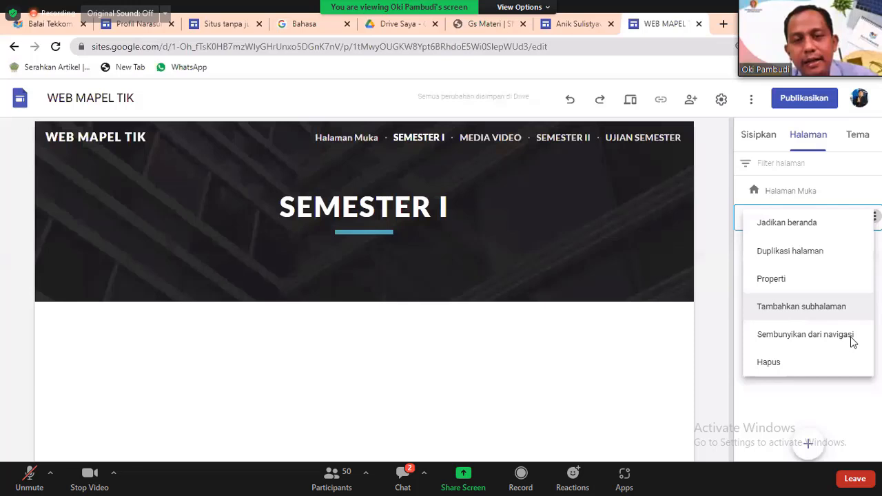
left_click(801, 306)
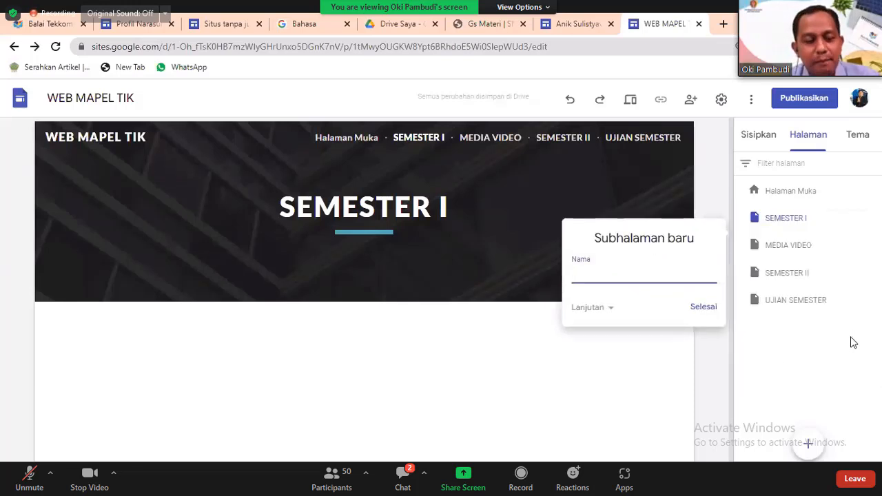
type("MENU P")
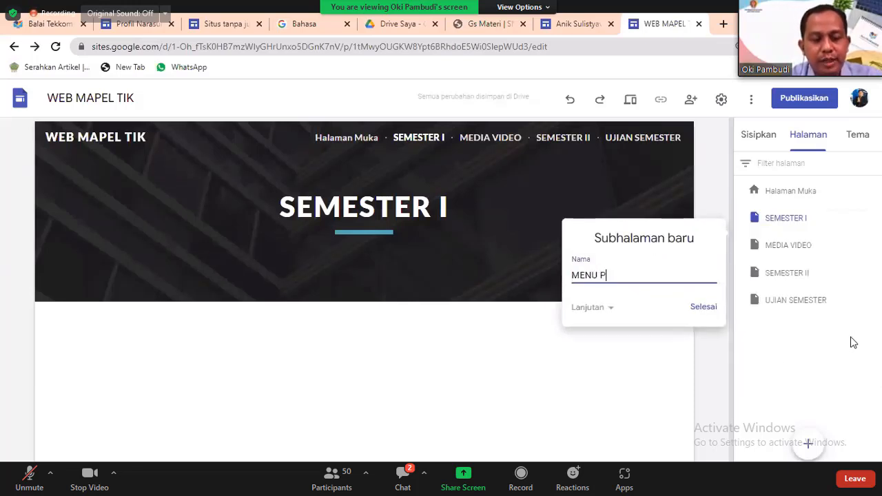
type("DF")
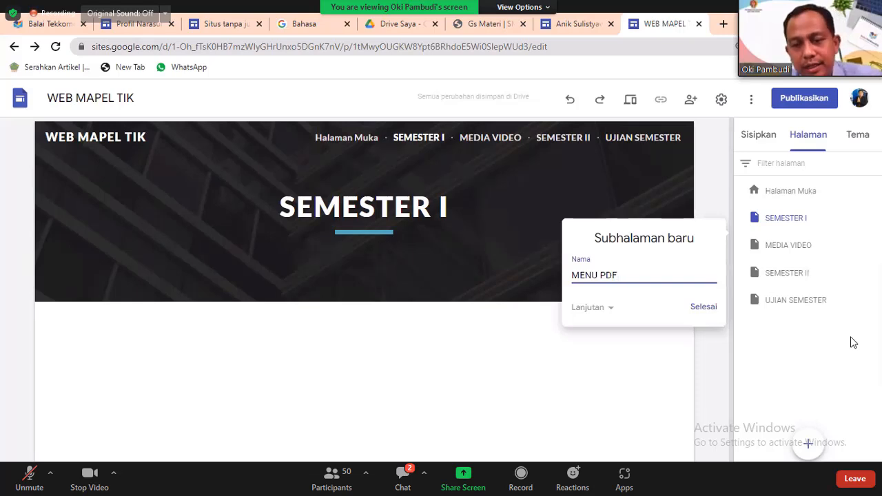
key("Return")
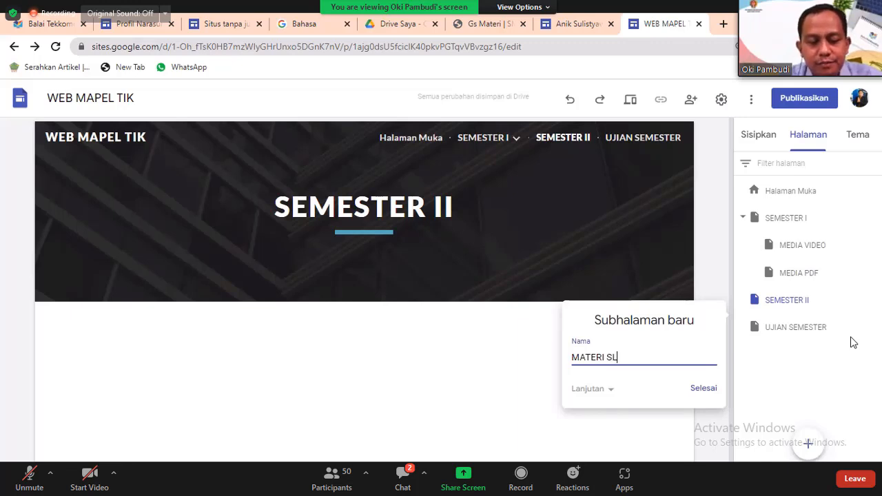
type("IDE")
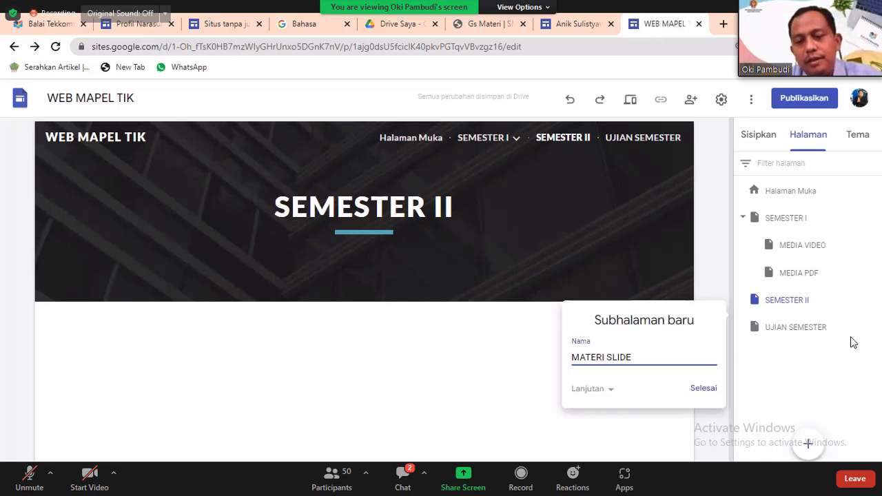
key("Return")
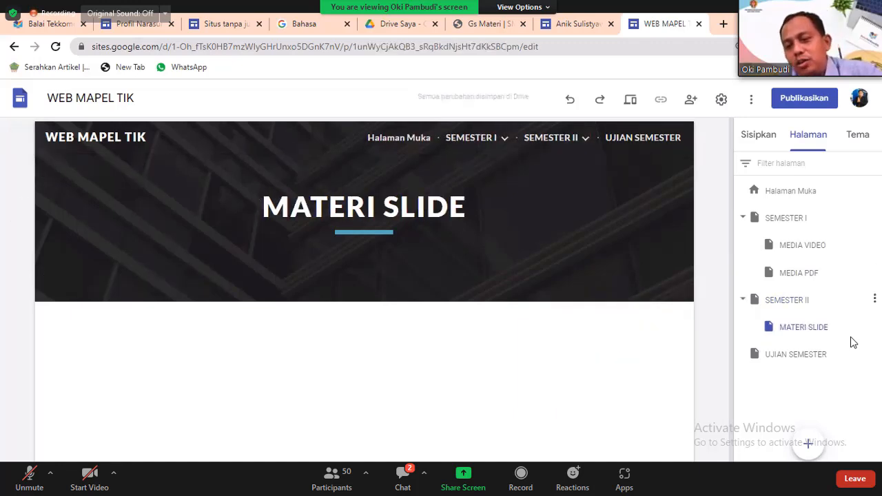
Create a MEDIA DIAGRAM subpage under SEMESTER II, then switch to the UJIAN SEMESTER page.
left_click(874, 298)
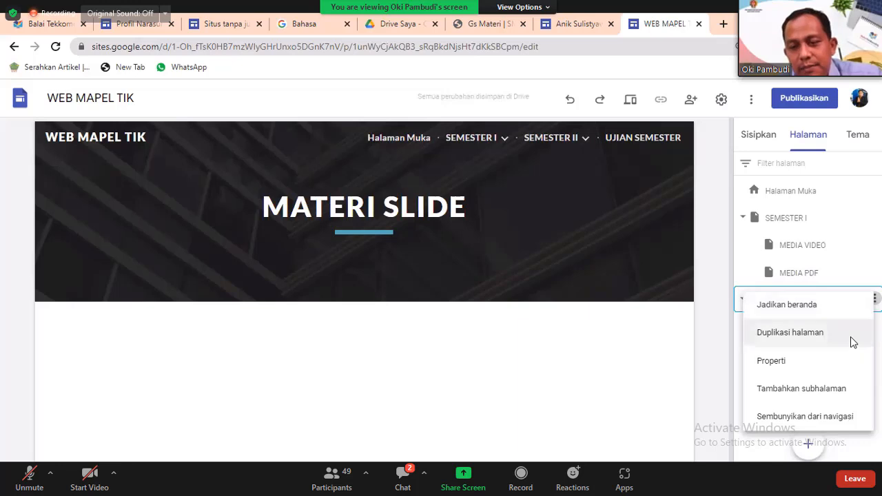
left_click(824, 389)
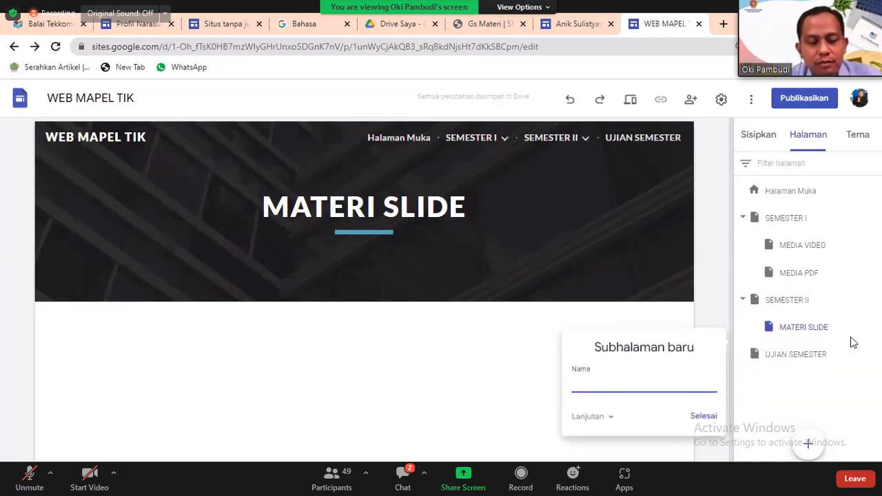
type("m")
key("BackSpace")
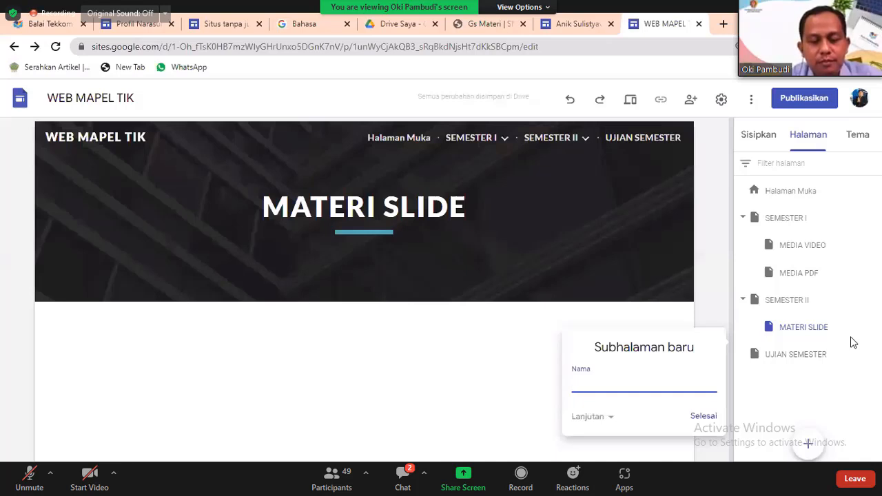
type("MEDIA ")
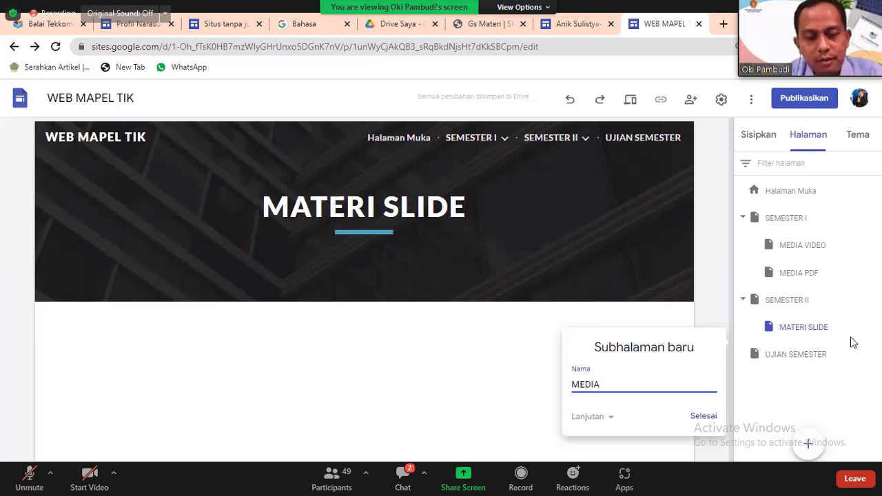
type("DIAGRAM")
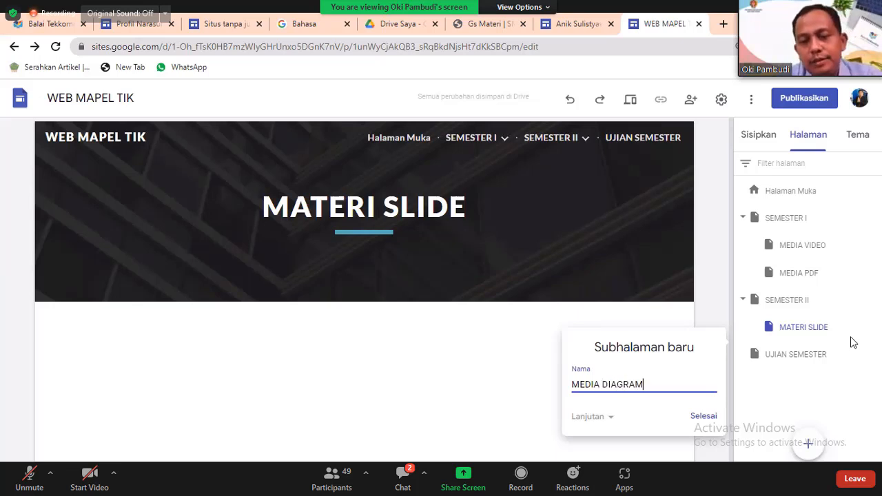
key("Return")
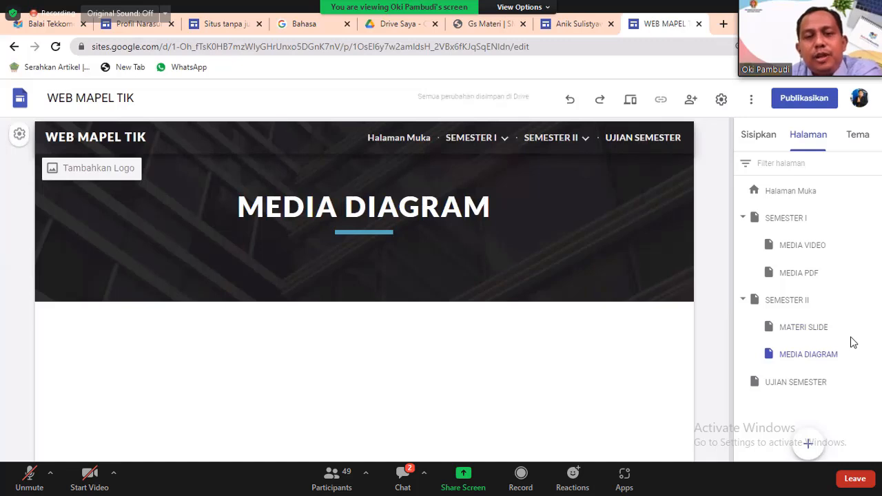
left_click(643, 137)
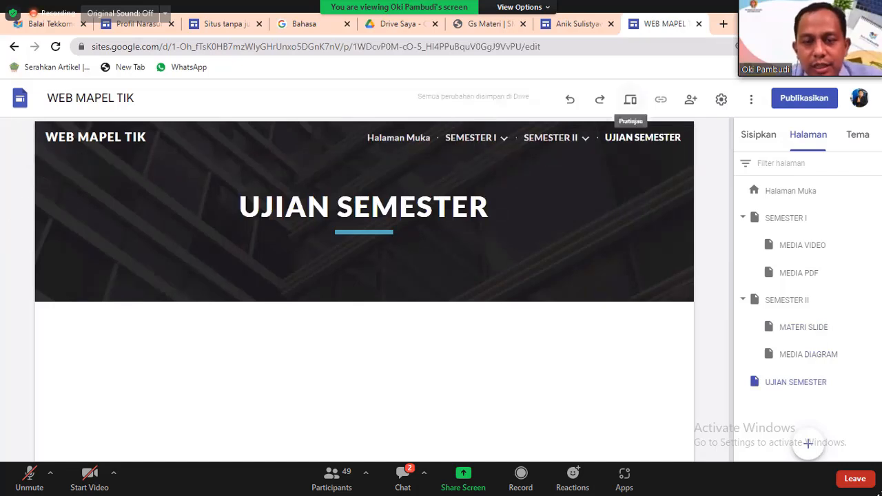
Preview the site, visit the home page and MEDIA VIDEO, then exit preview.
left_click(630, 99)
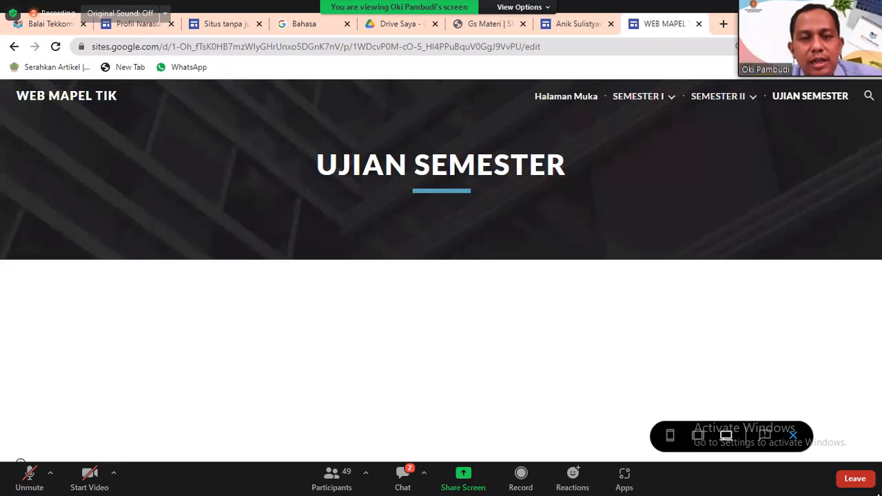
left_click(566, 97)
mouse_move(640, 96)
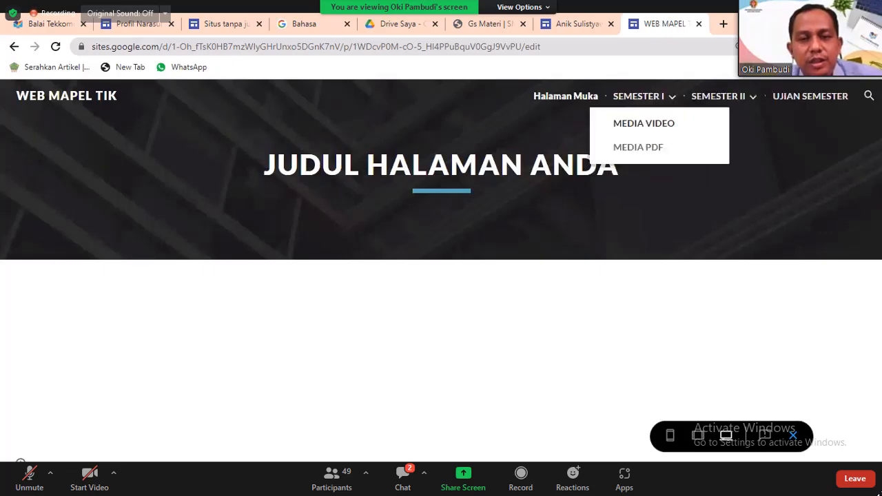
left_click(643, 123)
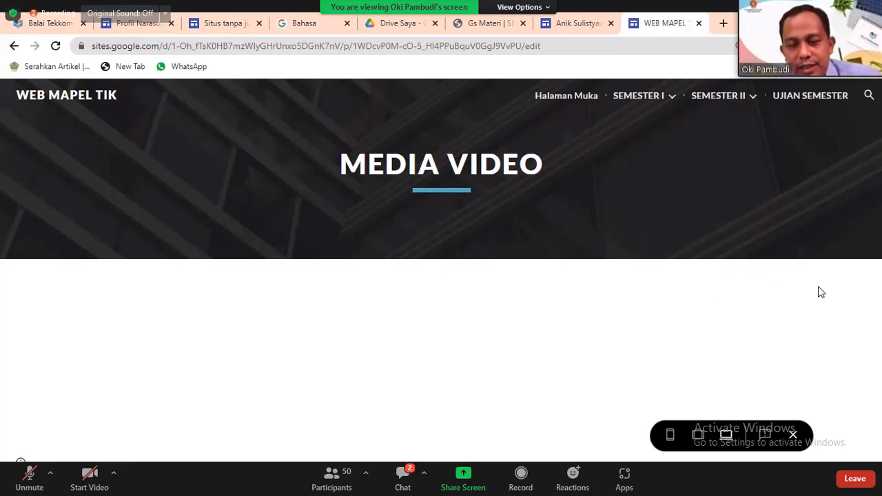
left_click(793, 435)
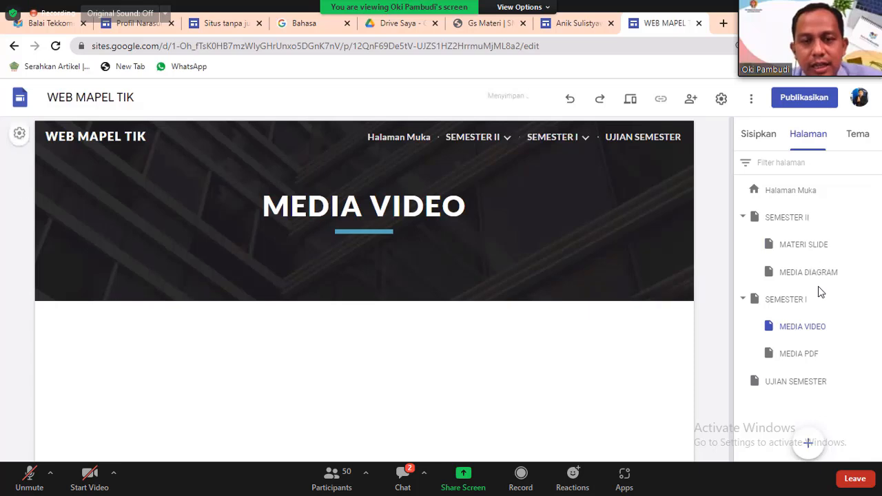
Drag SEMESTER II beneath UJIAN SEMESTER, then SEMESTER I beneath SEMESTER II, in Halaman.
mouse_move(557, 137)
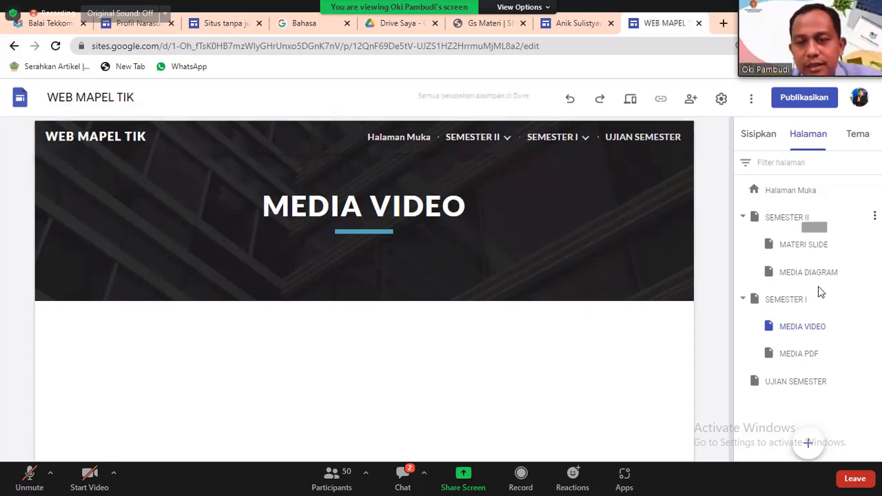
left_click_drag(786, 217, 813, 375)
mouse_move(557, 138)
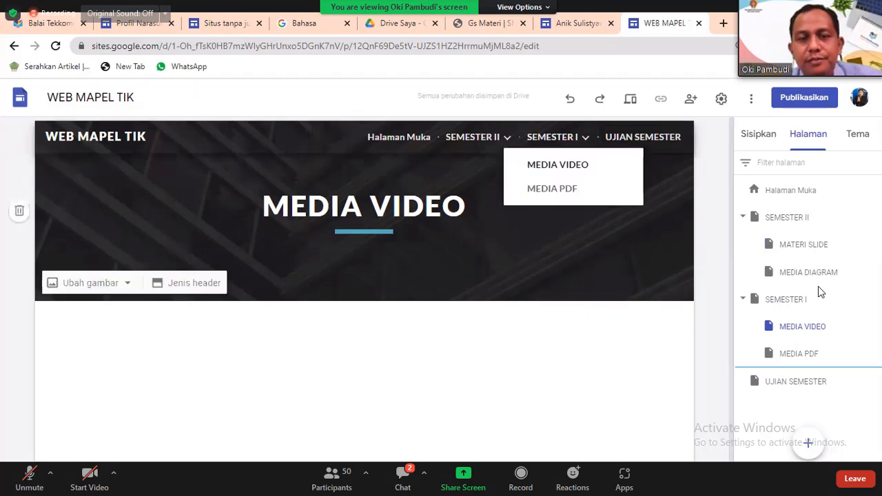
left_click_drag(820, 297, 799, 390)
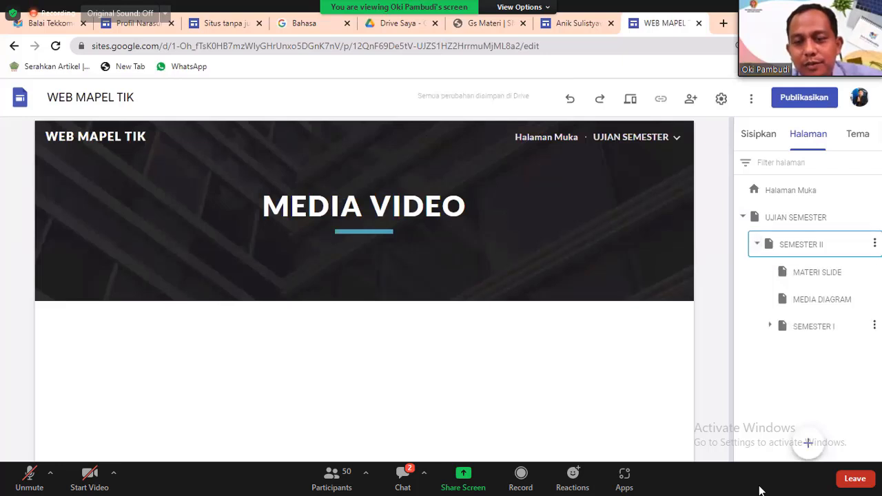
Drag SEMESTER I upward among SEMESTER II's subpages in the Halaman list.
left_click_drag(814, 327, 826, 217)
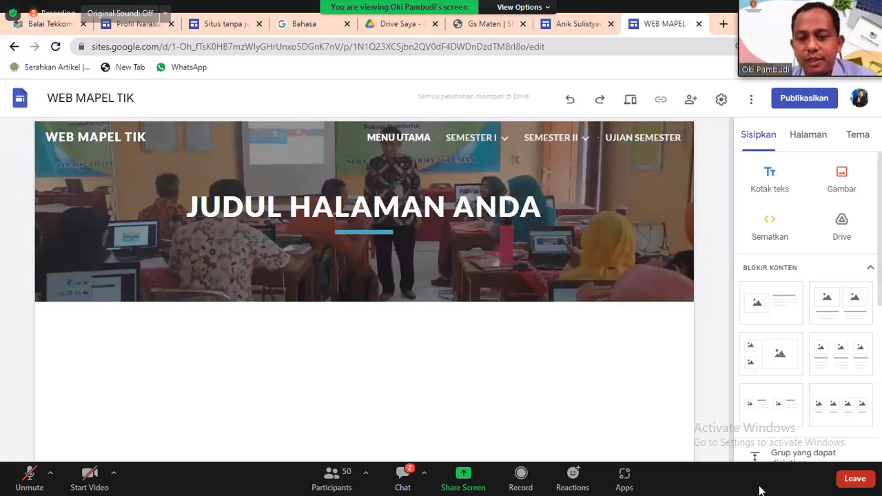
Place the first Blokir Konten image-plus-text layout directly below the header photo.
left_click_drag(743, 268, 870, 267)
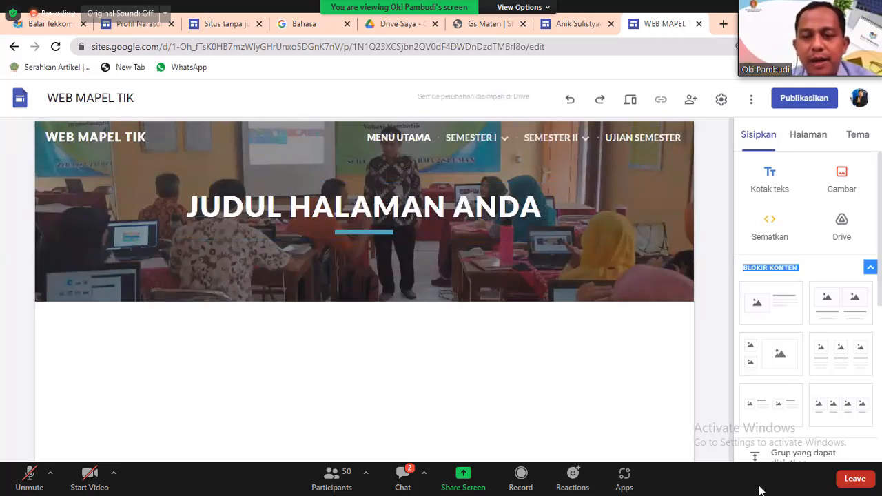
left_click_drag(880, 228, 880, 408)
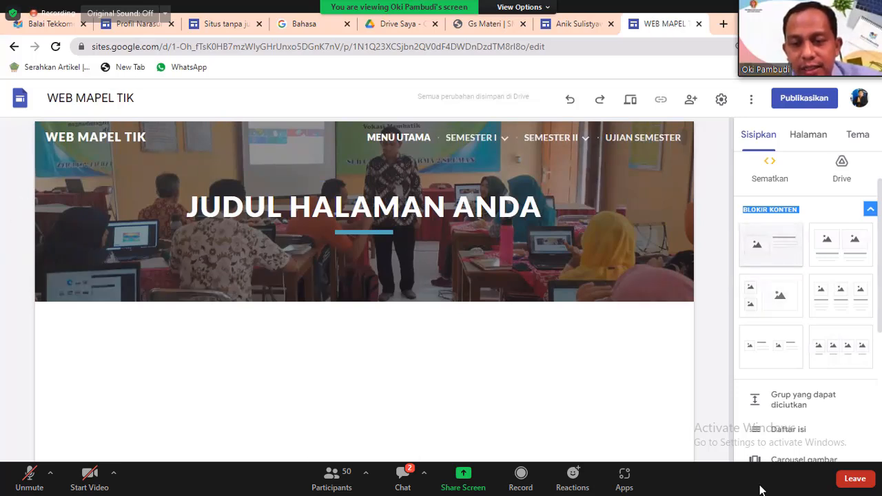
Open the meeting chat and then close it again.
left_click(403, 483)
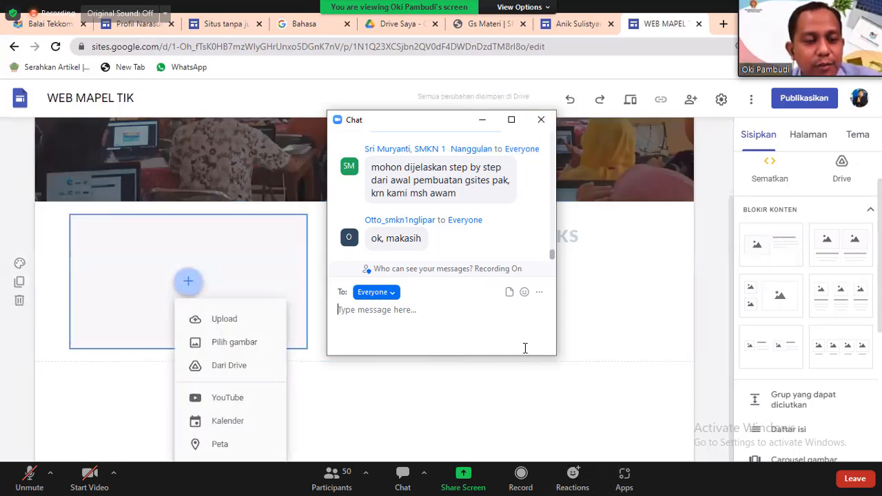
left_click(552, 126)
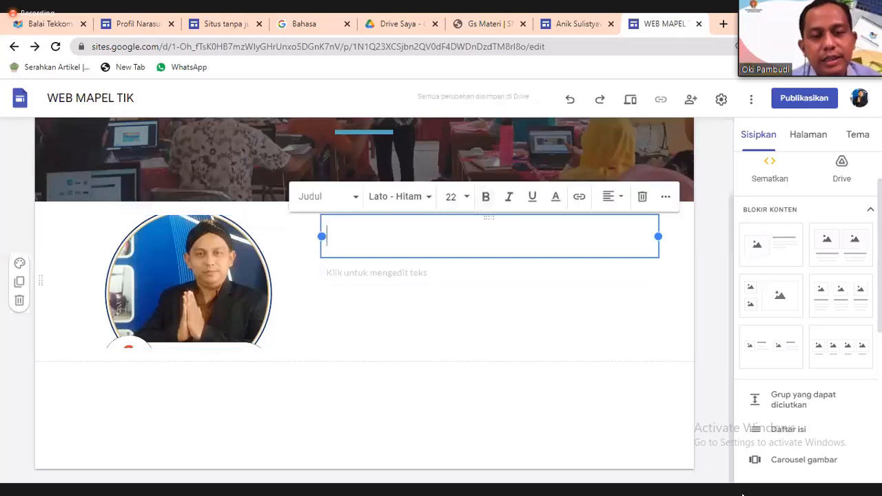
Type 'NAMA :' with the person's name as the heading, and 'HP.' with their phone number below.
type("NA")
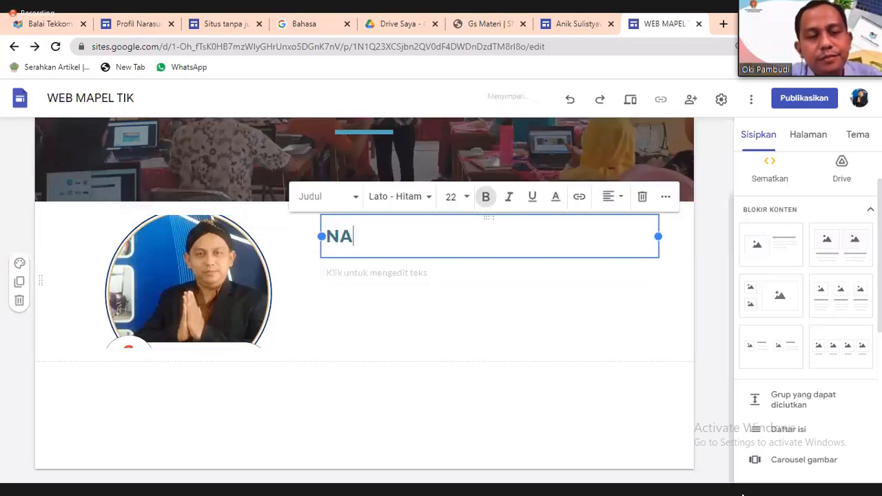
type("MA")
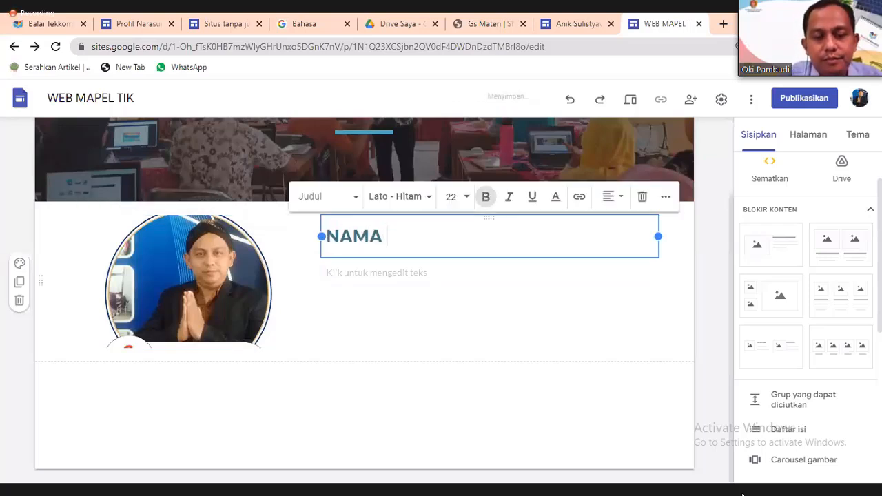
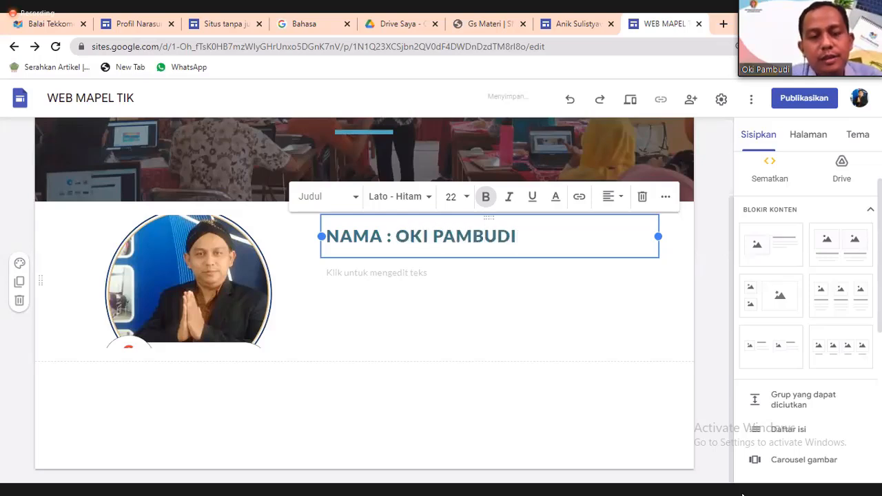
key("Return")
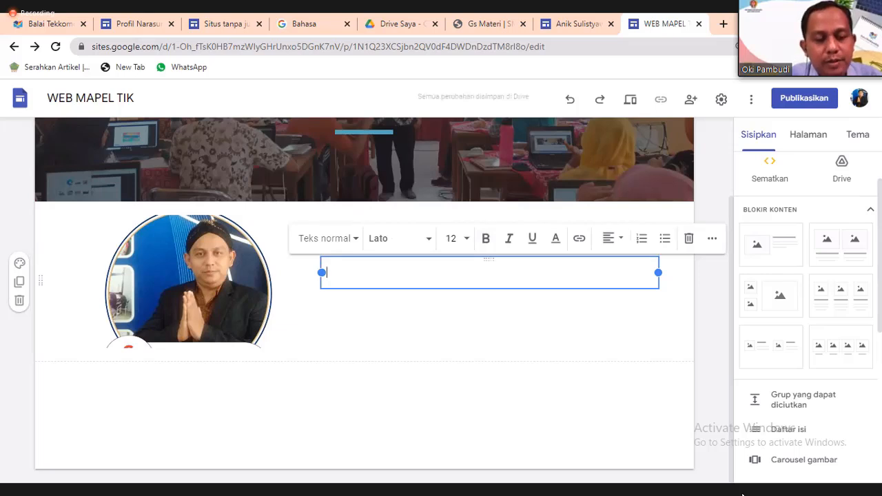
type("HP")
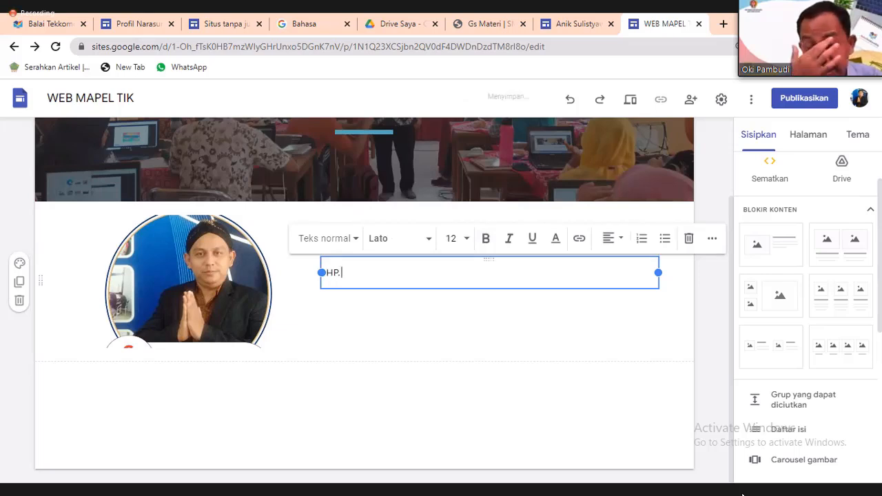
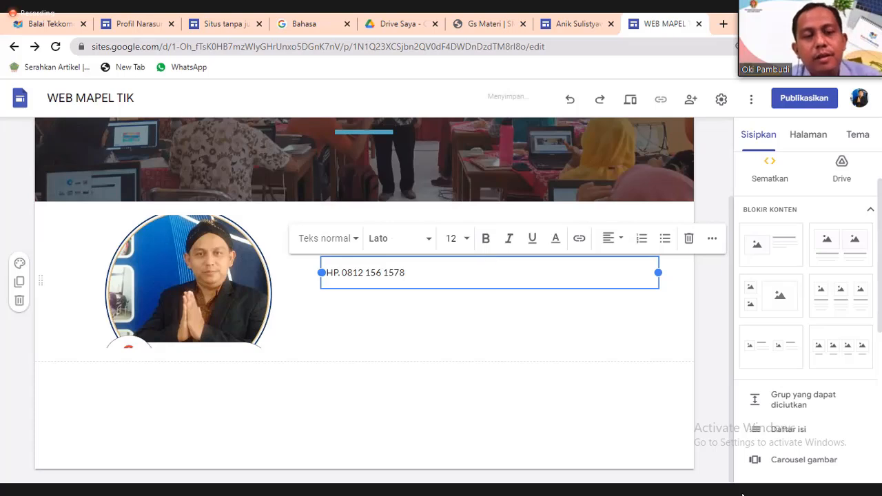
Select the phone number line and set its font size to 30.
left_click_drag(406, 273, 305, 272)
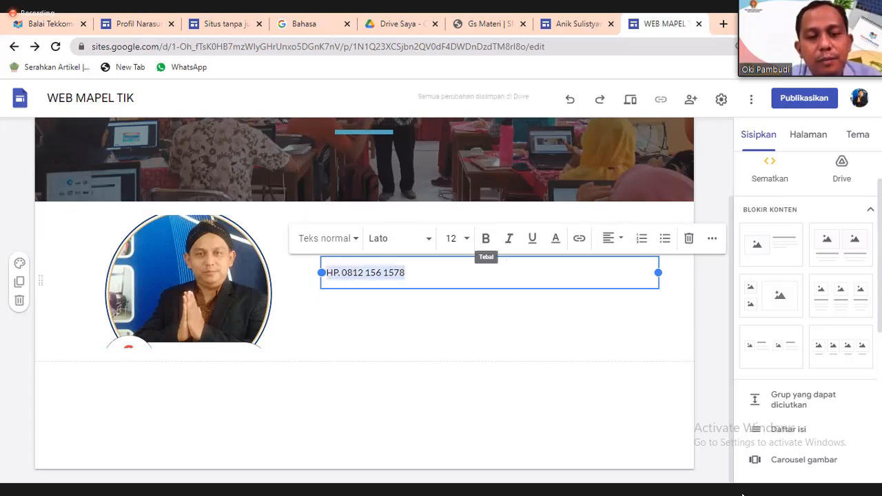
left_click(455, 237)
left_click(450, 439)
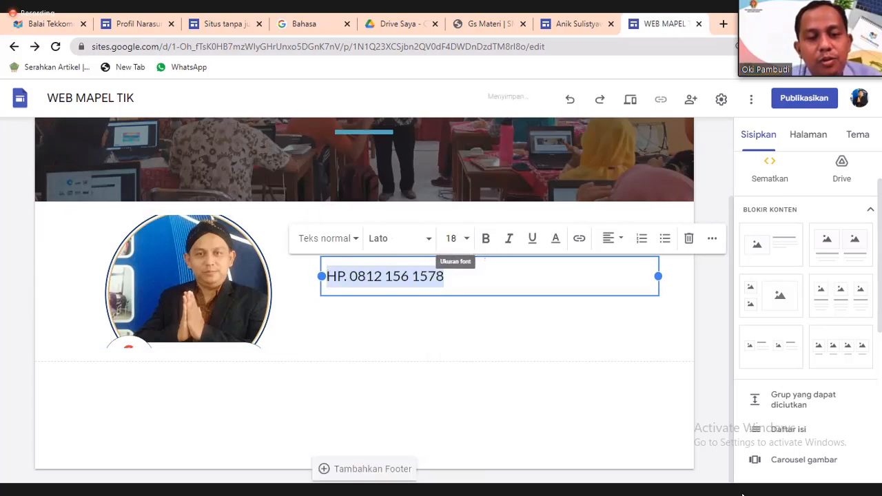
left_click(466, 239)
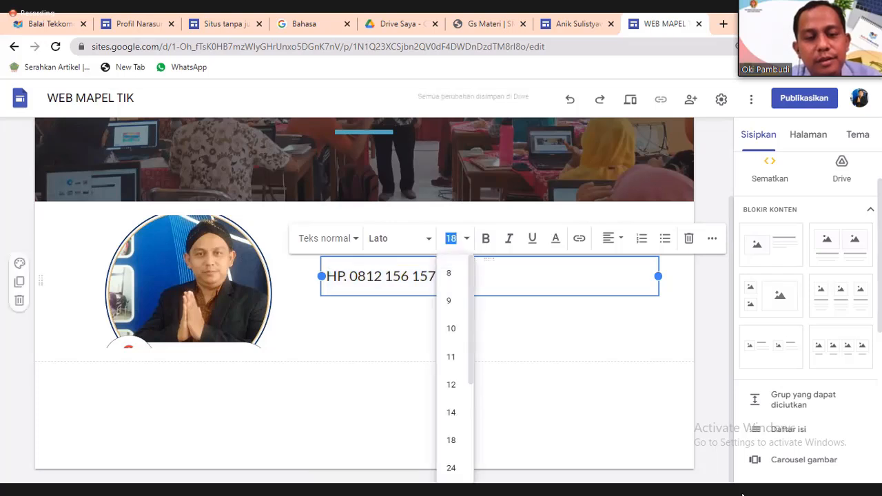
scroll(454, 372, "down", 2)
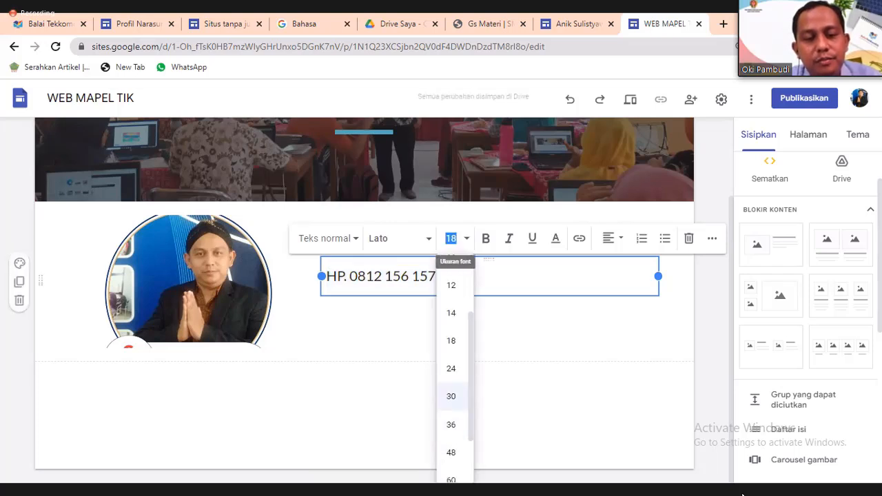
left_click(451, 395)
Make the phone number line bold and blue, then review the result.
left_click(485, 238)
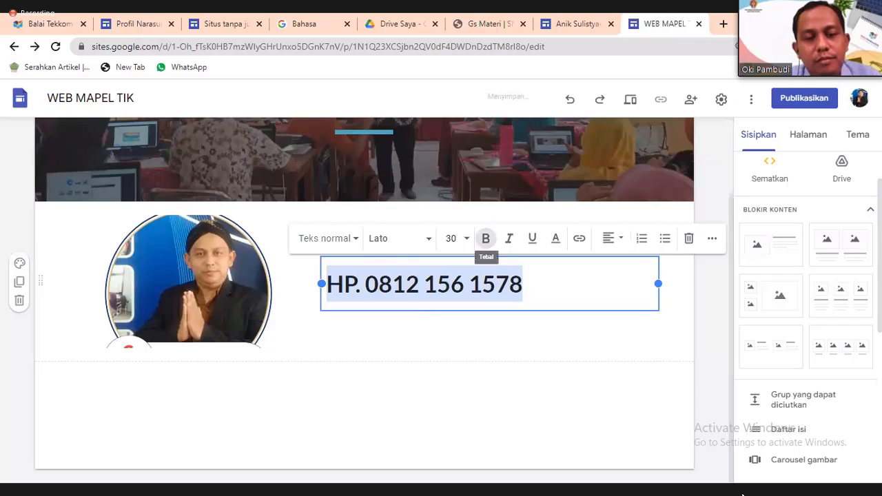
left_click(555, 238)
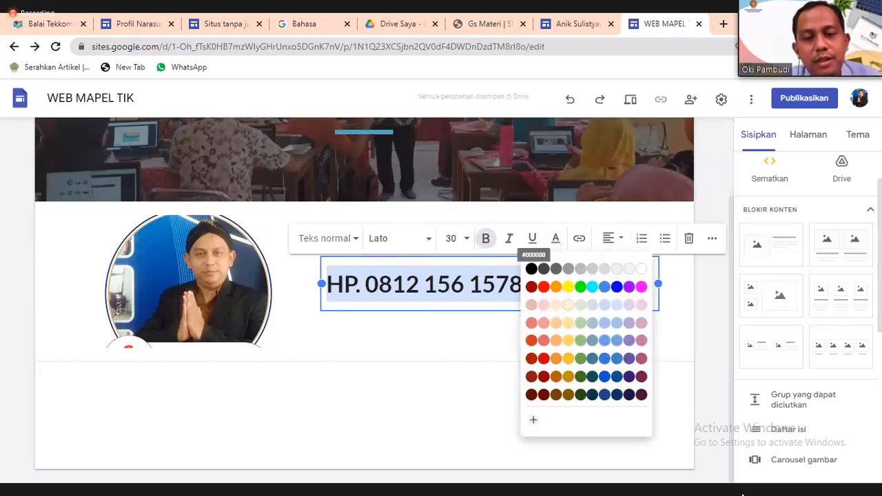
left_click(617, 286)
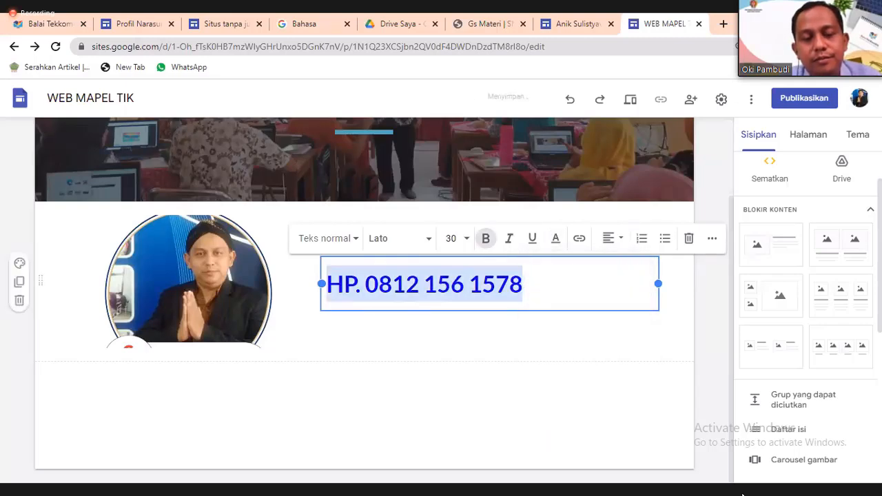
left_click(586, 341)
scroll(586, 342, "up", 2)
scroll(586, 342, "down", 1)
scroll(586, 341, "down", 1)
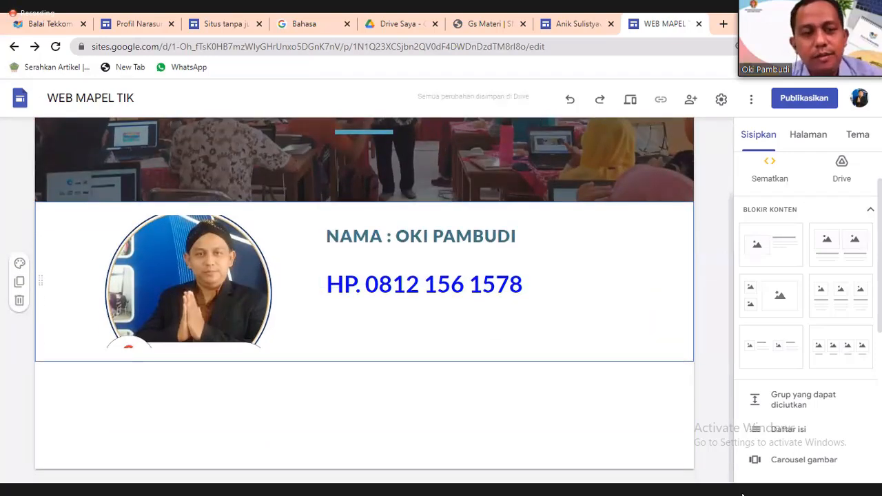
scroll(364, 289, "up", 2)
scroll(363, 289, "down", 2)
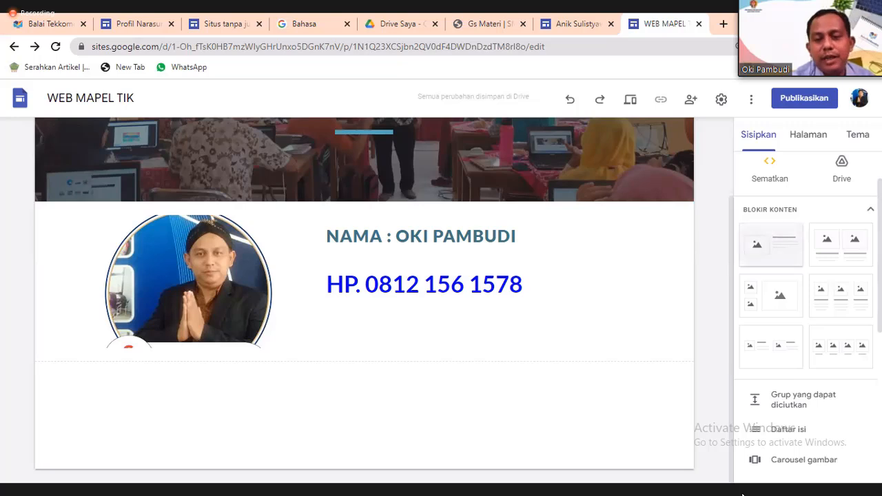
scroll(806, 310, "down", 5)
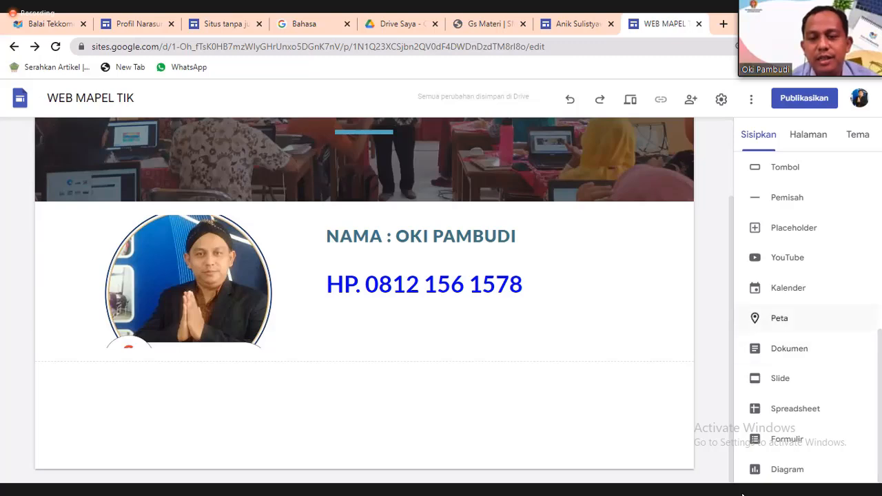
left_click(779, 318)
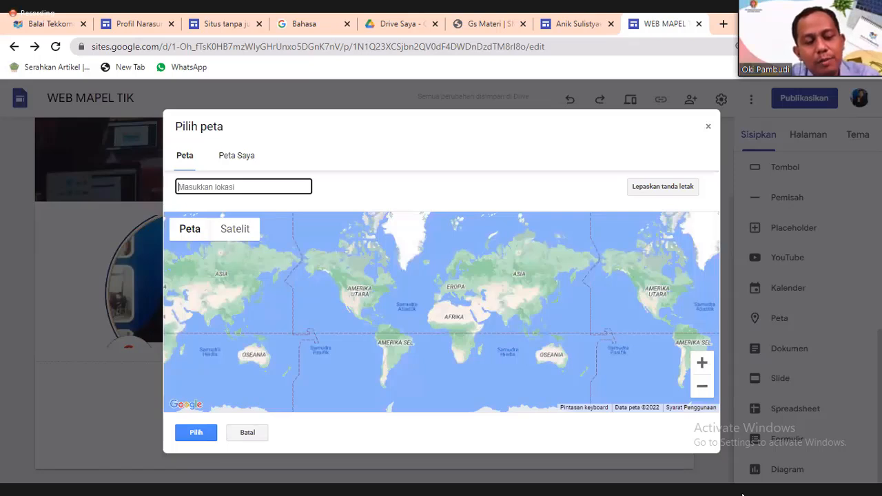
type("ba")
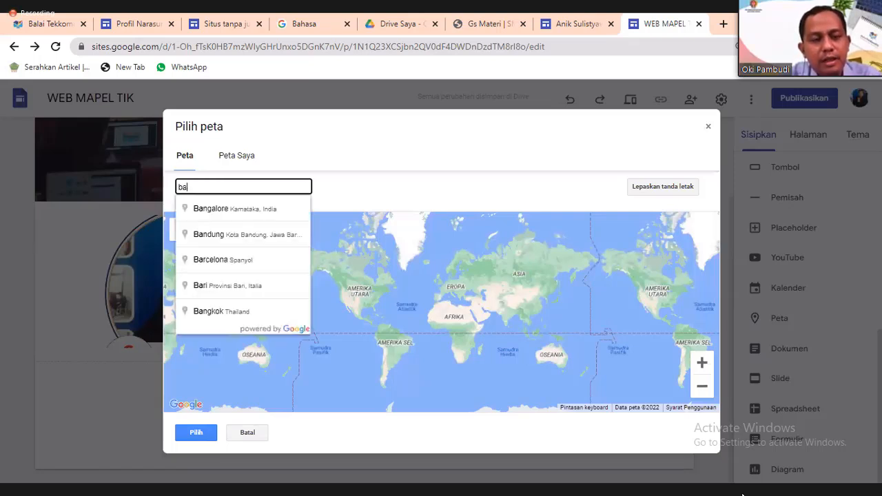
type("lai")
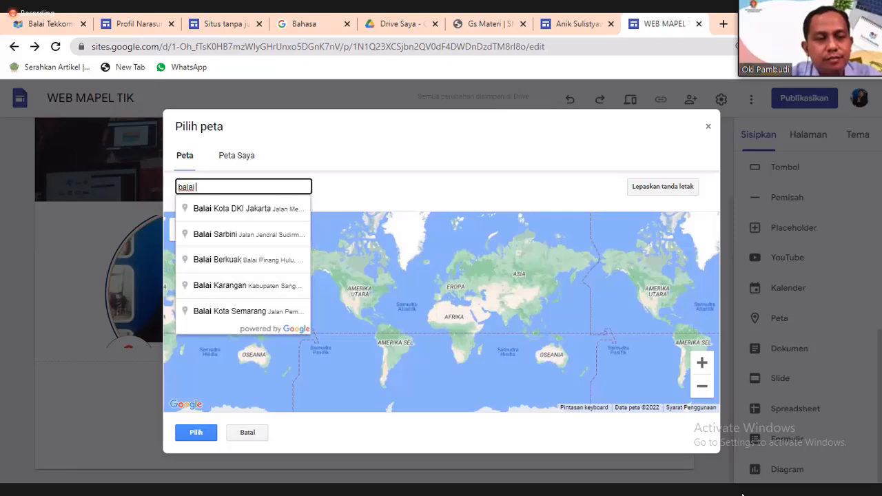
type(" tekkomdik")
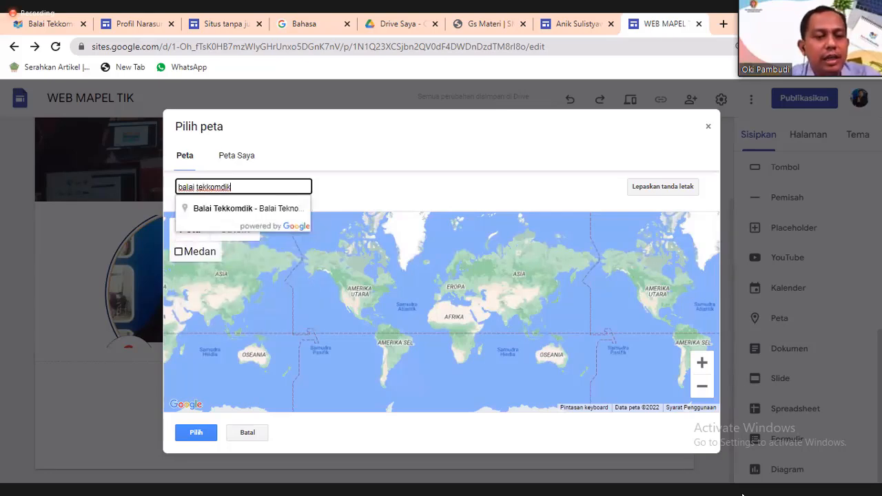
key("Down")
key("Return")
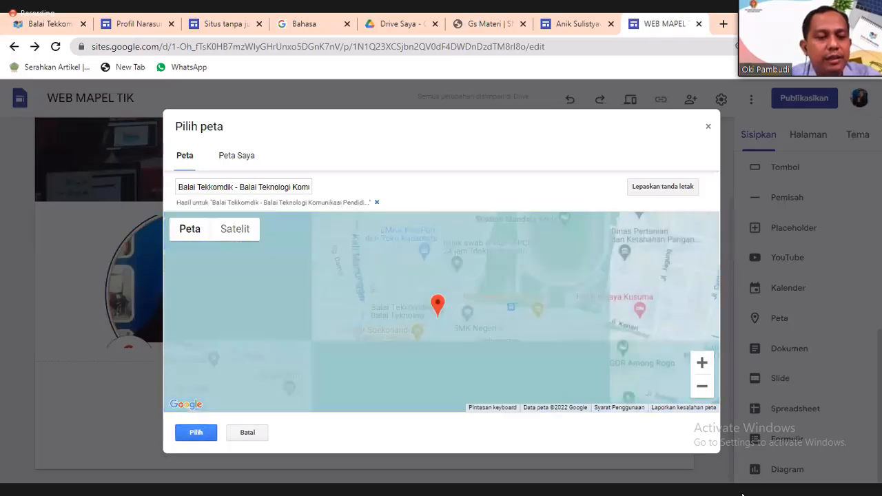
left_click(196, 432)
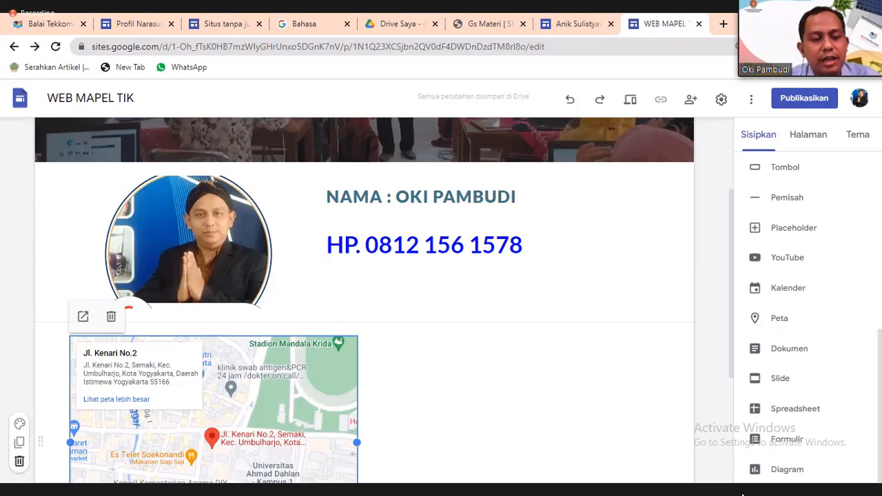
left_click(19, 461)
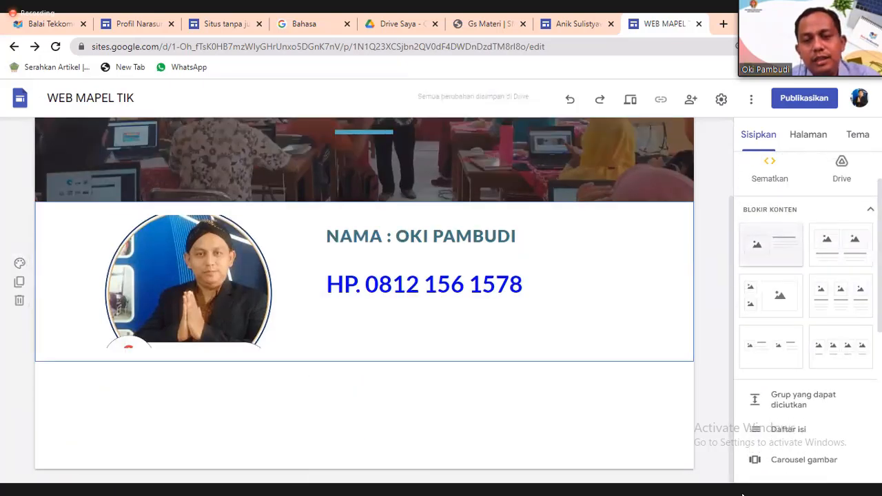
Add an image-and-text block below the profile and insert a map of Balai Tekkomdik.
left_click(771, 244)
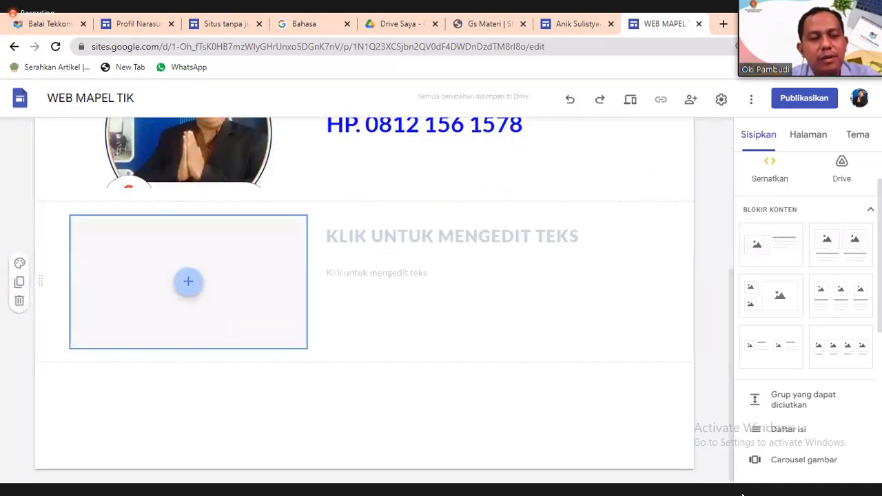
left_click(188, 282)
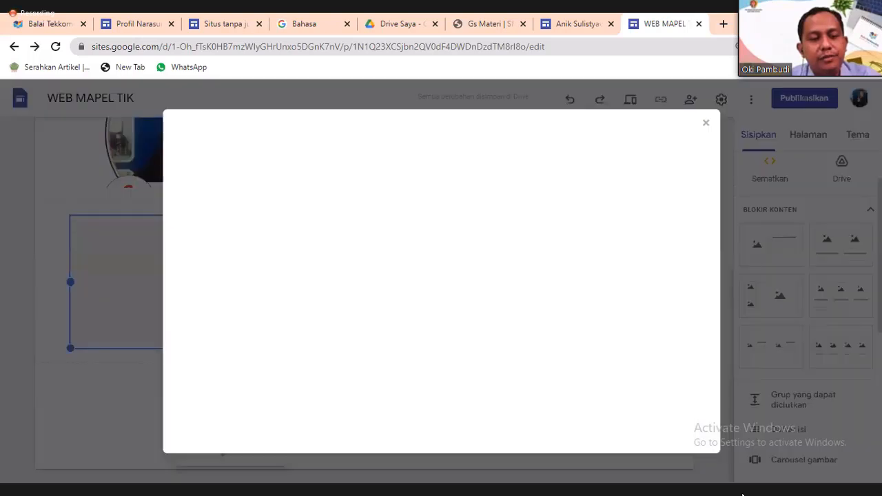
left_click(220, 443)
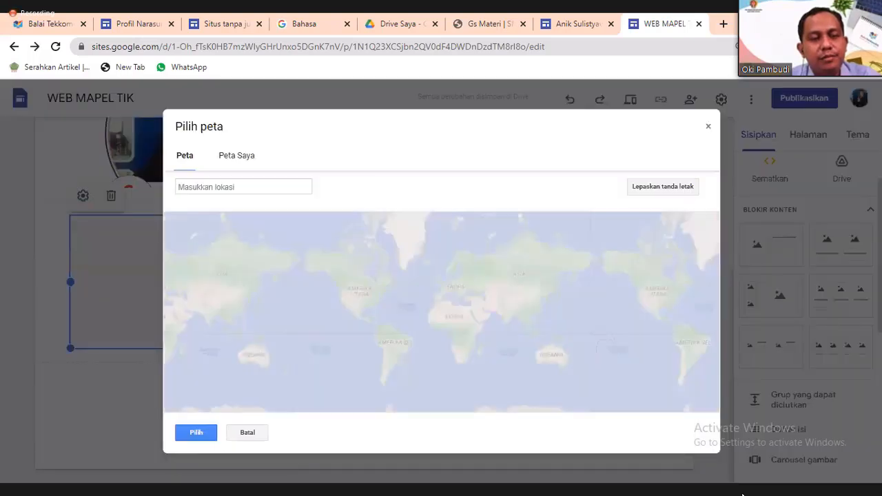
type("balai")
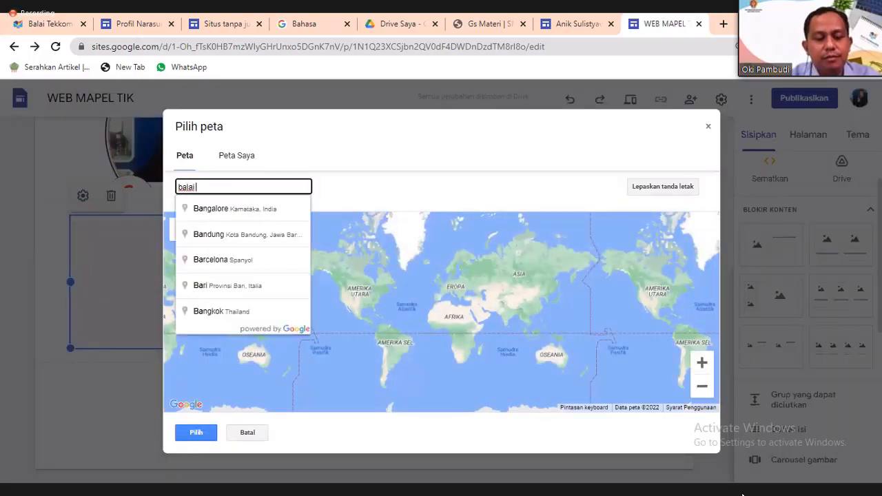
type(" tekkomd")
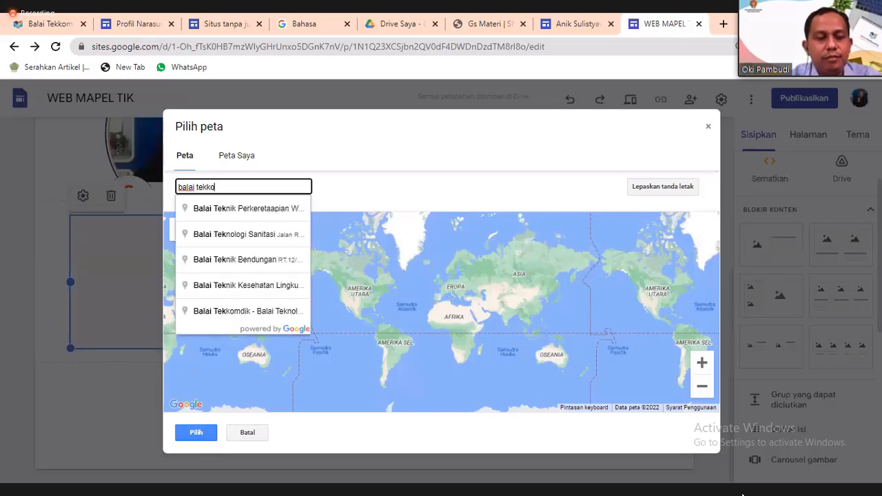
key("Down")
key("Return")
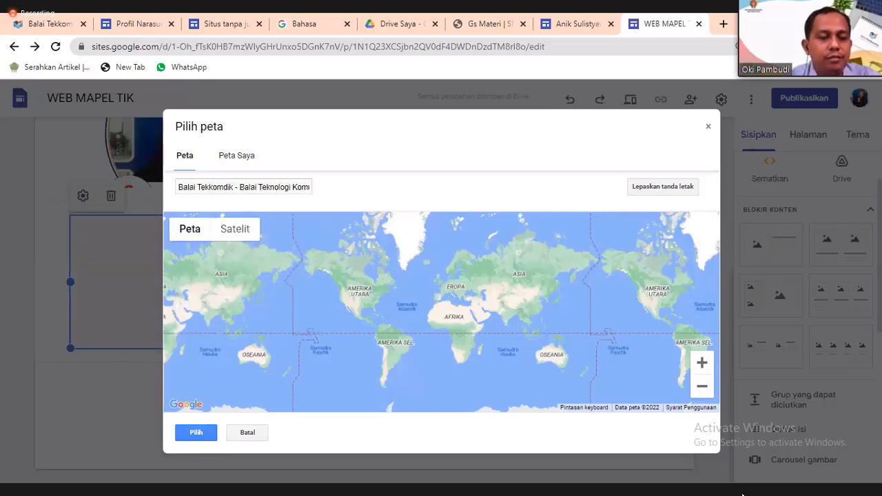
left_click(196, 433)
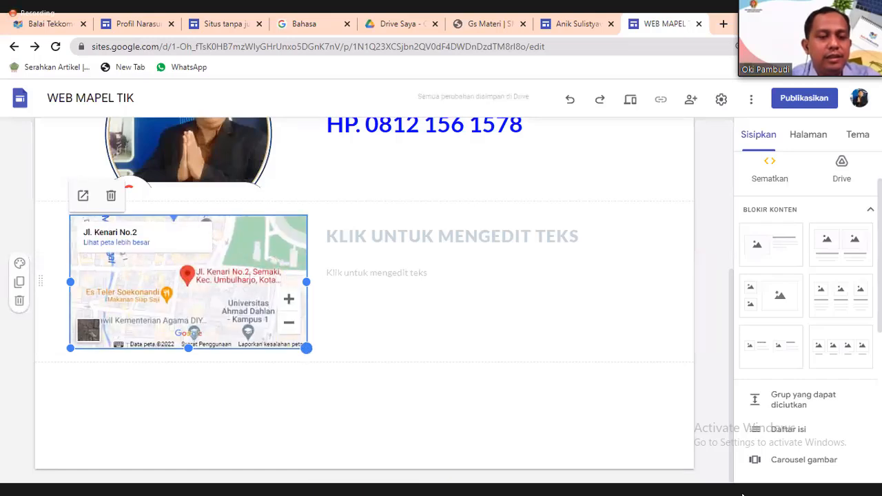
key("Delete")
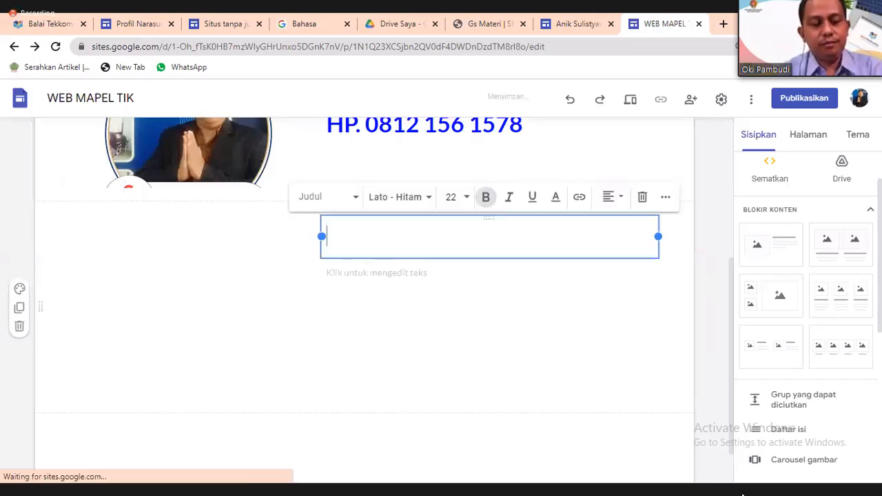
Title the map block KANTOR and make the BALAI TEKKOMDIK DIY line bold at size 40.
type("KANTOR")
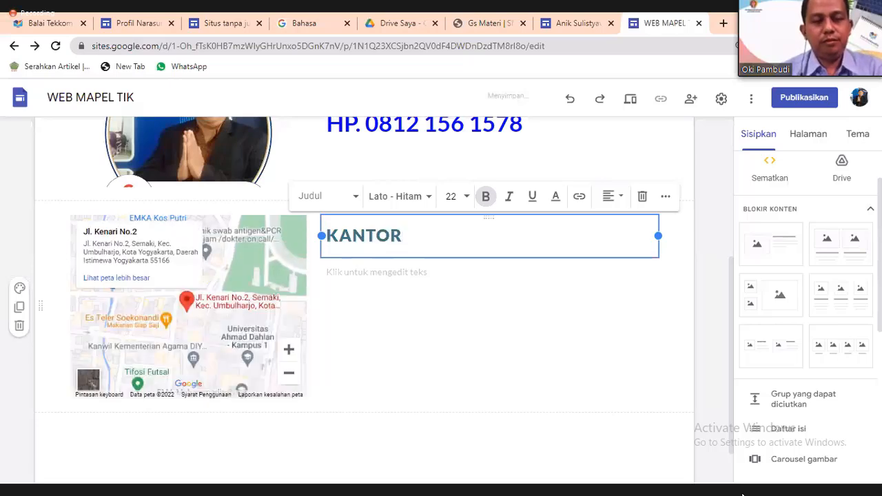
key("Return")
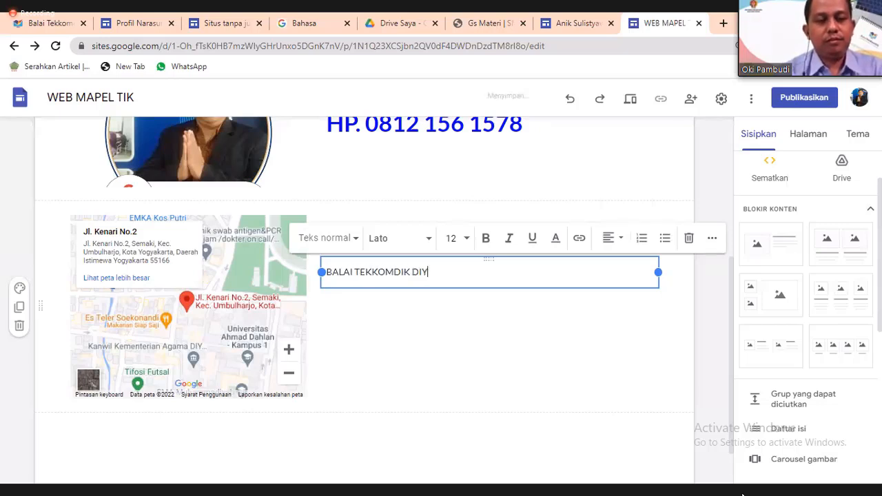
left_click_drag(412, 272, 305, 272)
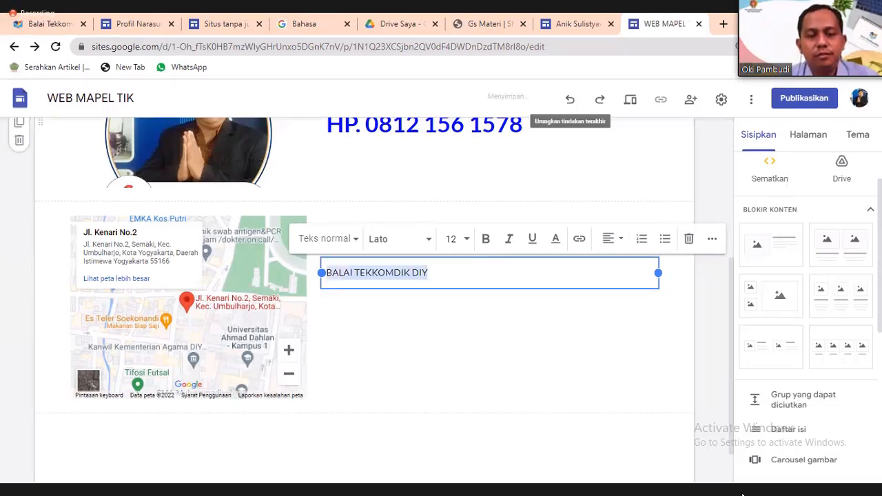
left_click(466, 237)
scroll(451, 392, "down", 3)
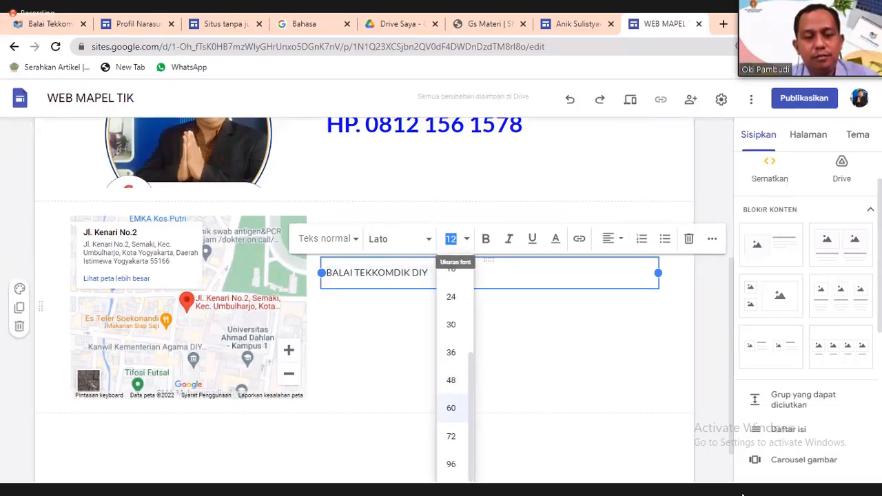
left_click(451, 407)
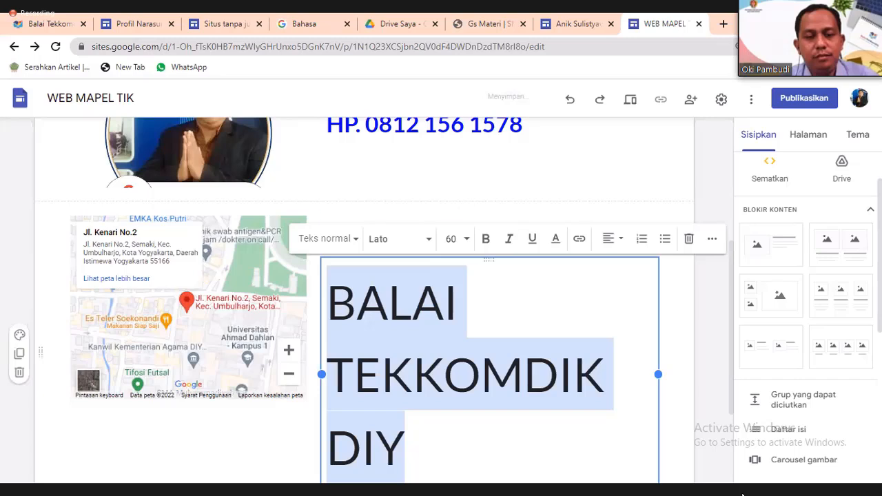
left_click(450, 239)
type("4")
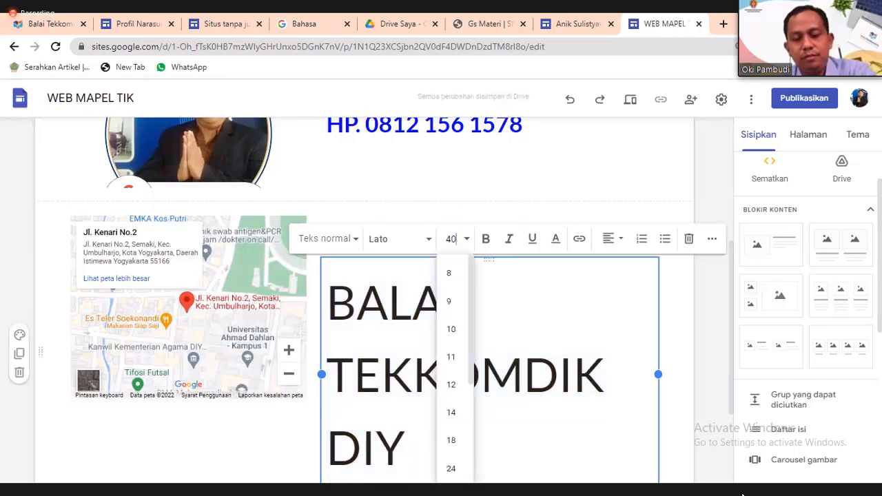
type("0")
key("Return")
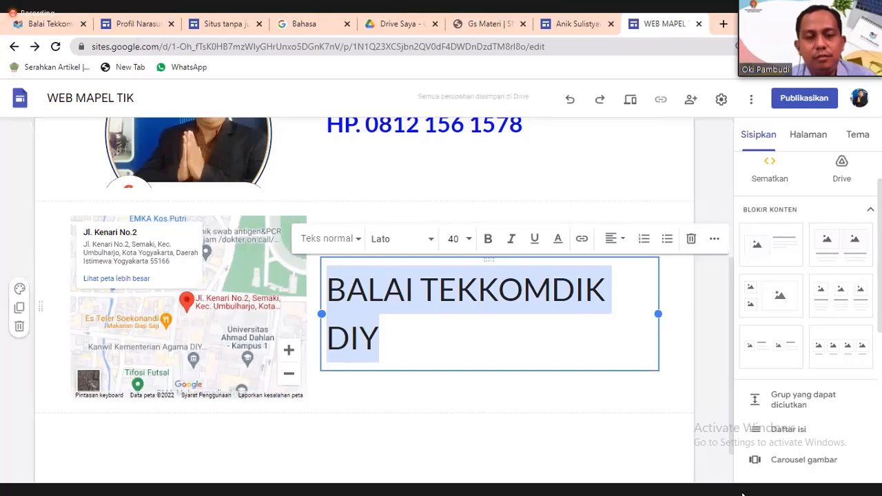
key("ctrl+b")
left_click(490, 391)
scroll(490, 363, "up", 4)
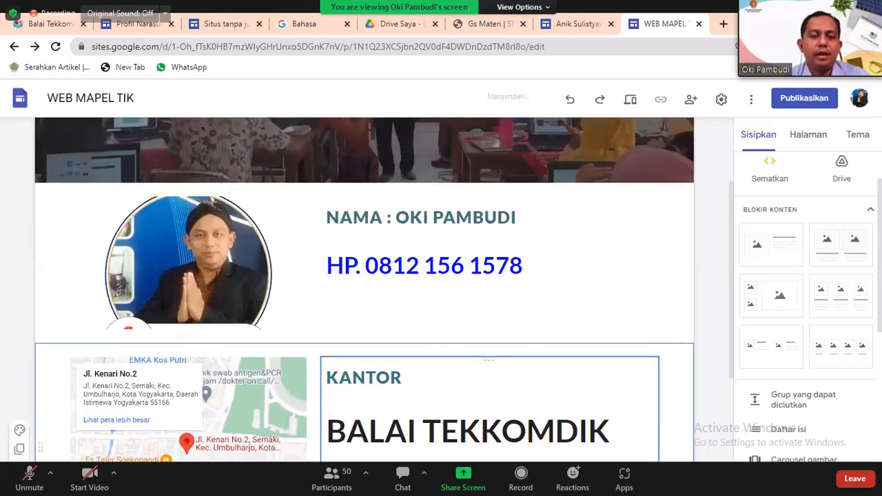
scroll(490, 364, "down", 4)
scroll(692, 424, "up", 4)
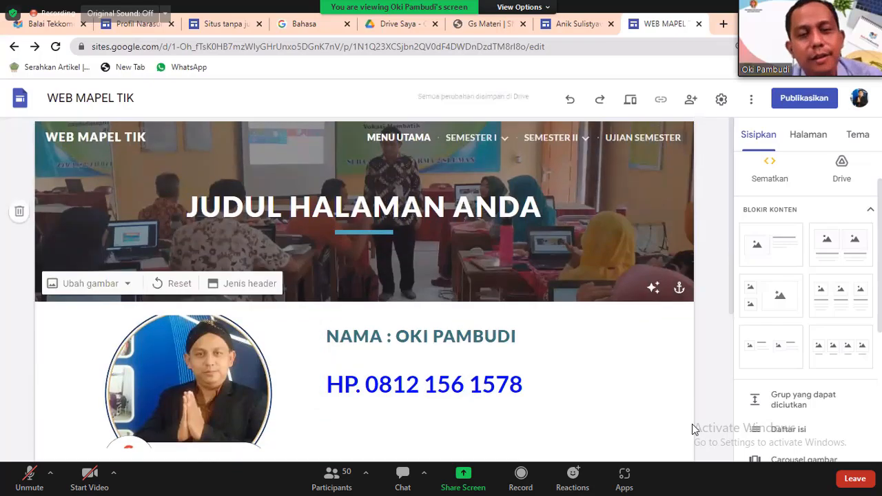
left_click(630, 99)
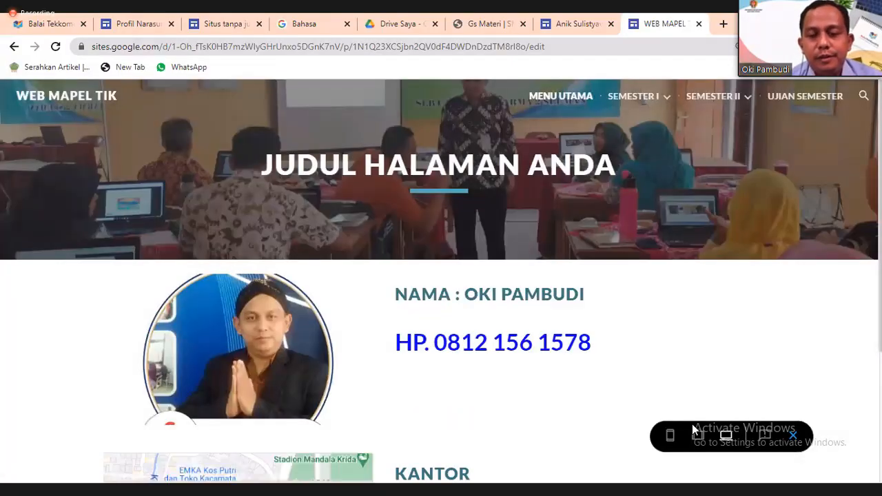
scroll(692, 430, "down", 6)
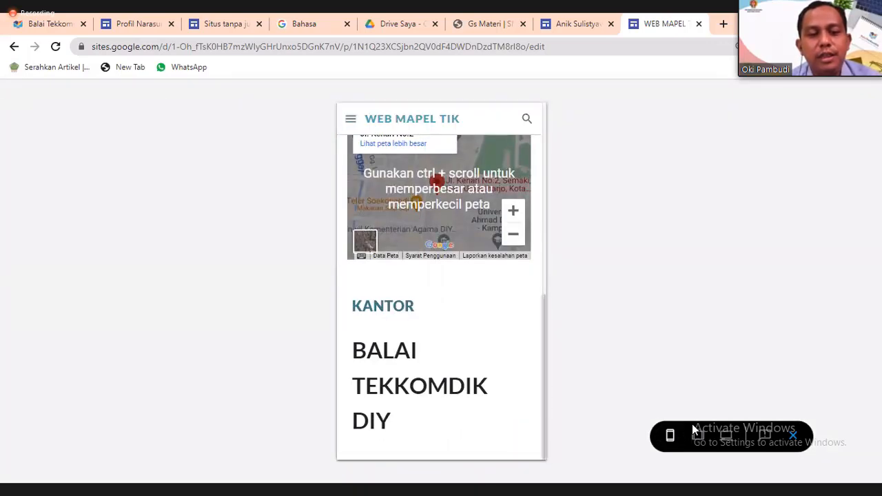
scroll(692, 430, "up", 6)
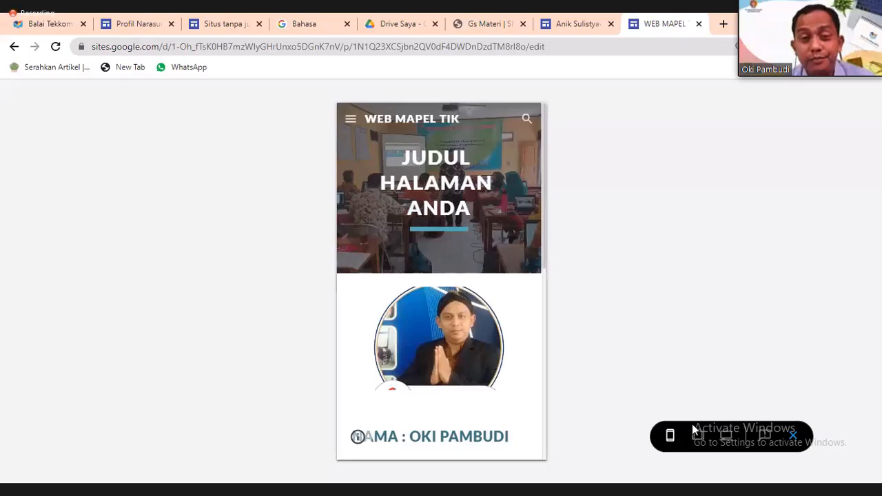
left_click(793, 436)
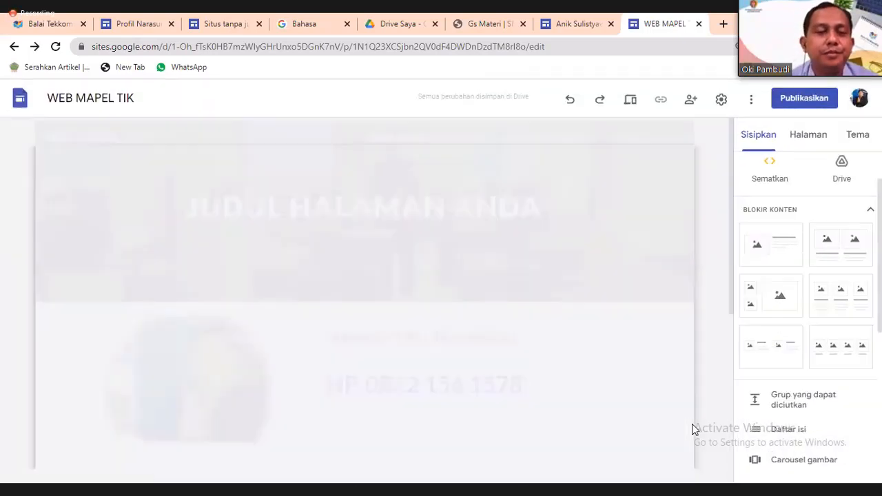
scroll(692, 424, "down", 4)
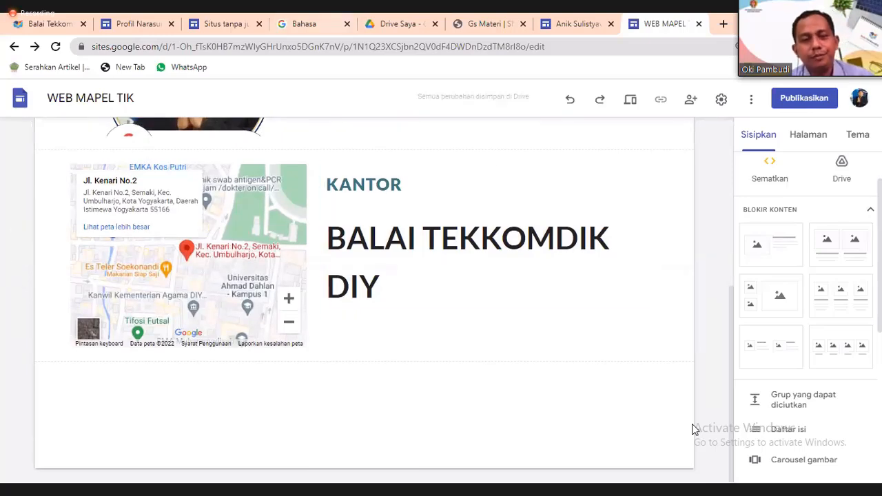
scroll(692, 424, "up", 5)
scroll(692, 424, "down", 5)
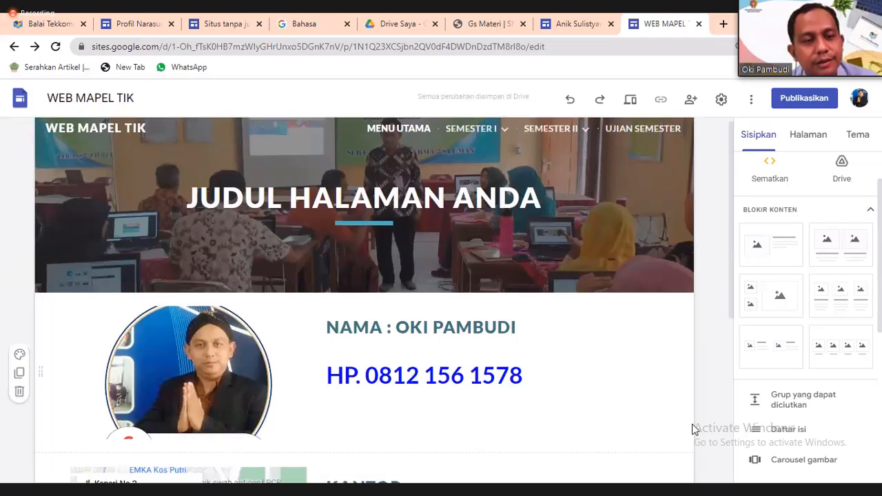
scroll(692, 424, "up", 5)
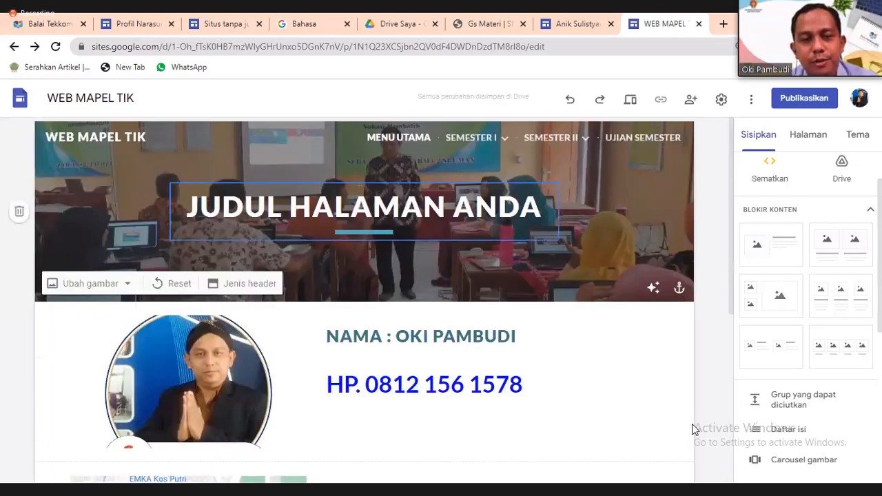
mouse_move(472, 138)
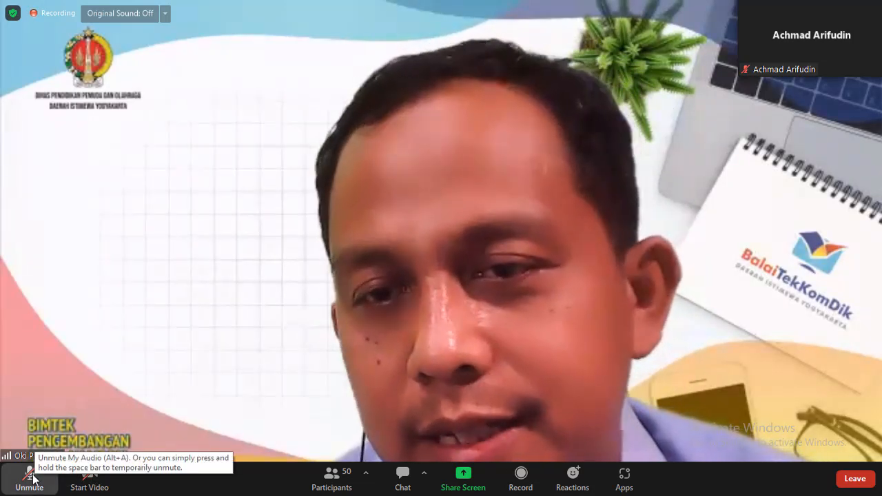
left_click(32, 475)
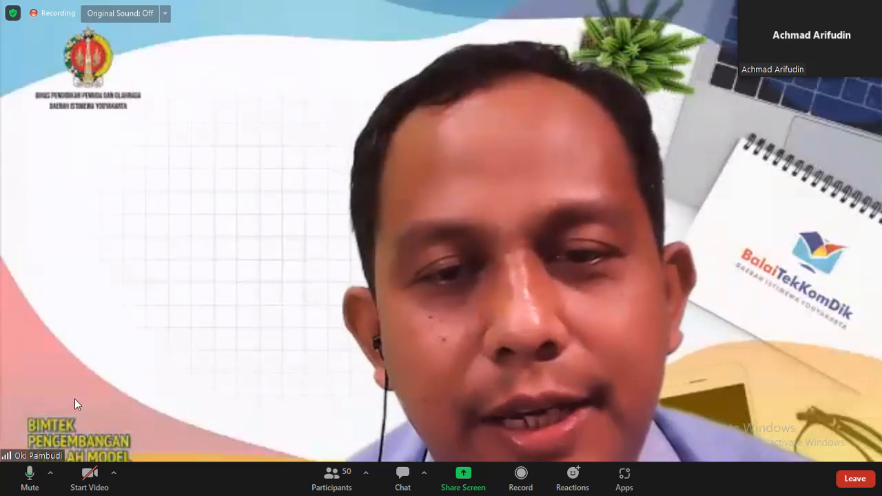
left_click(29, 479)
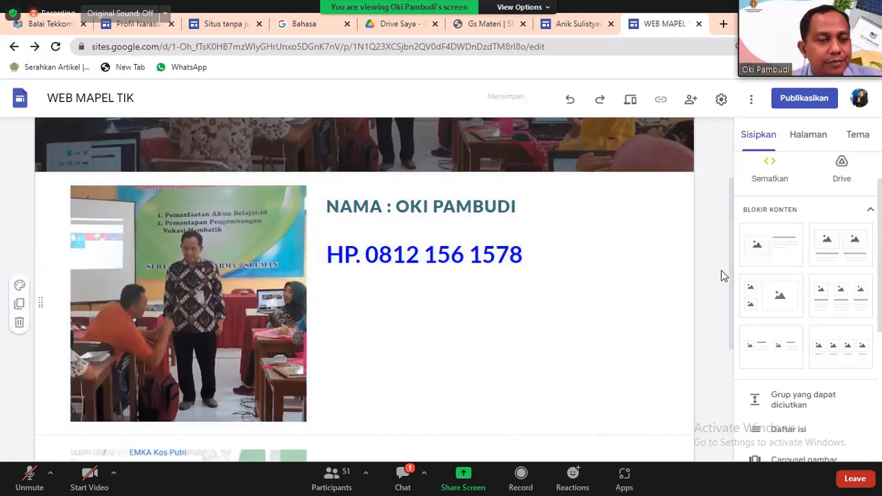
left_click(411, 481)
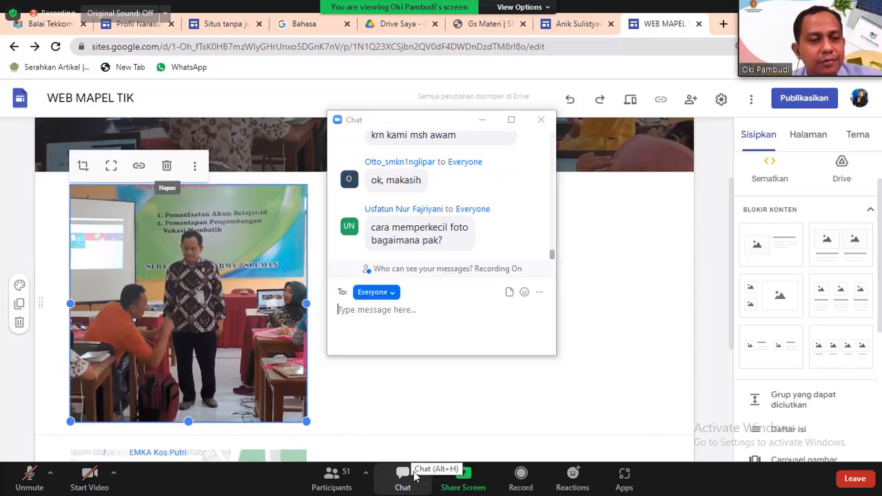
left_click(542, 120)
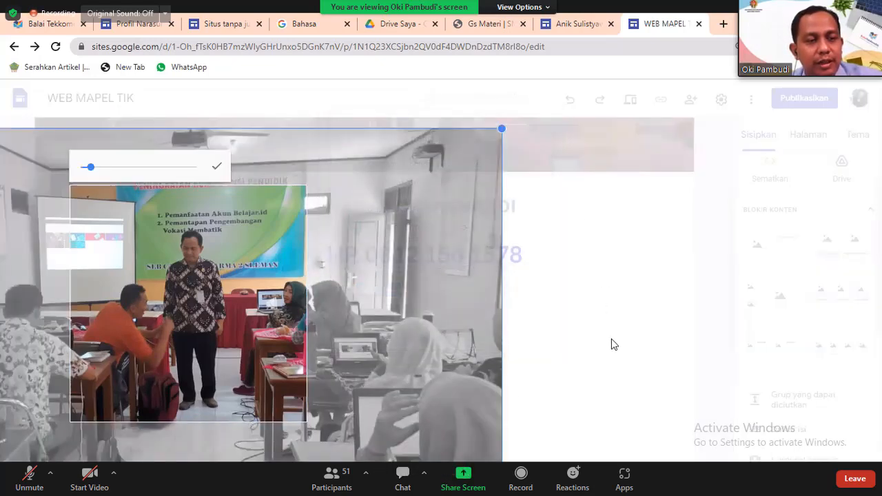
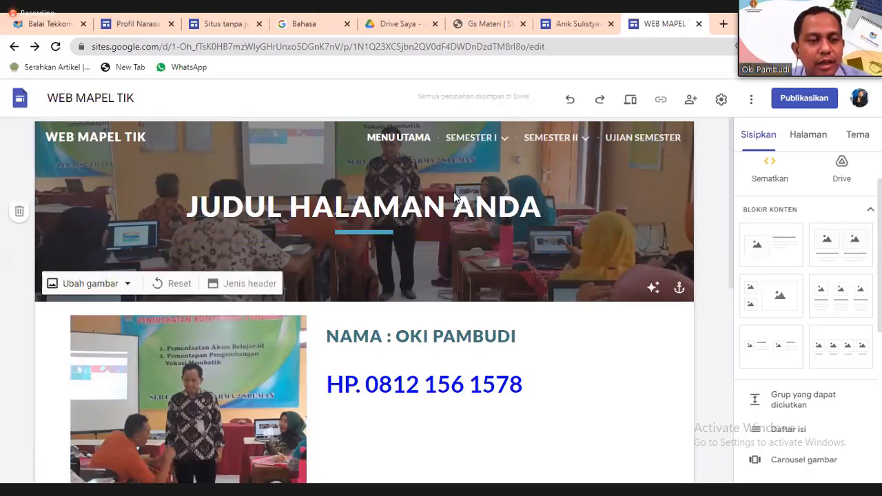
Check the header image options, then browse the themes Diplomat, Vision, Rata and Impresi.
left_click(92, 283)
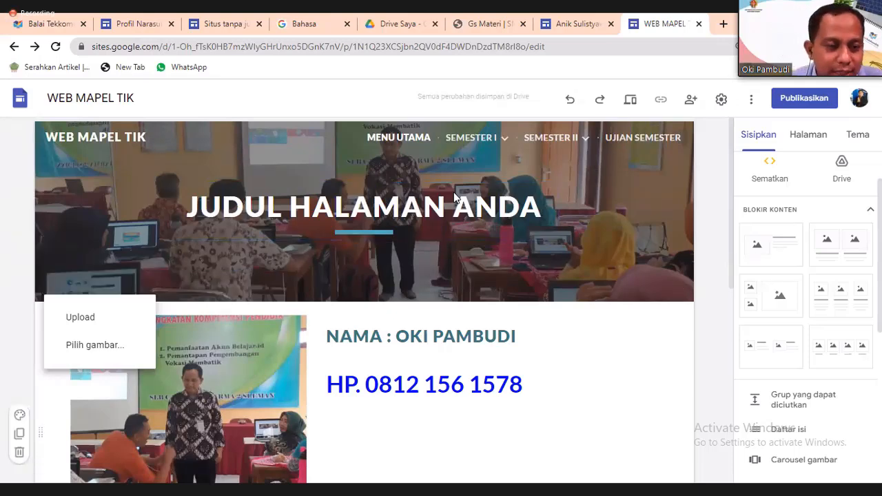
left_click(455, 199)
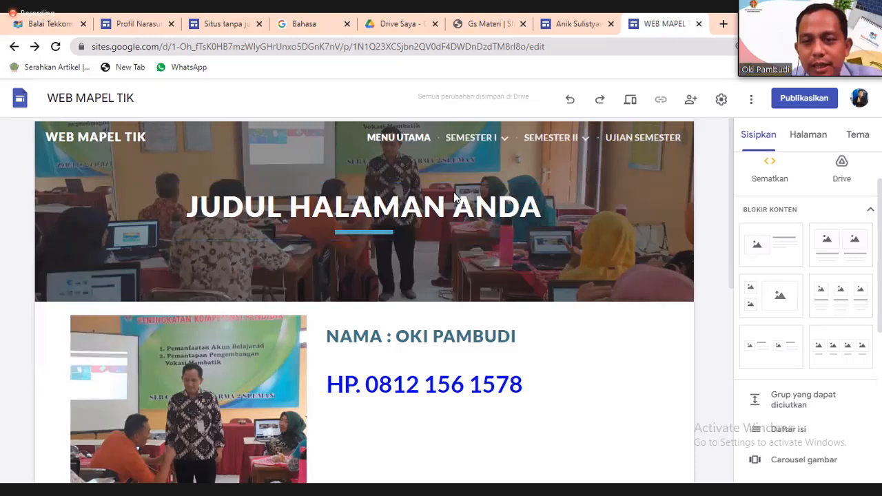
left_click(857, 135)
scroll(804, 310, "down", 3)
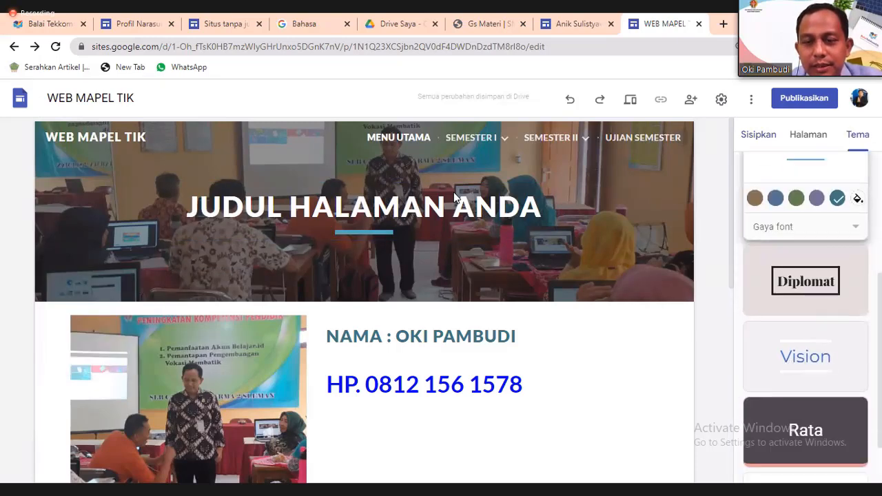
scroll(805, 311, "down", 2)
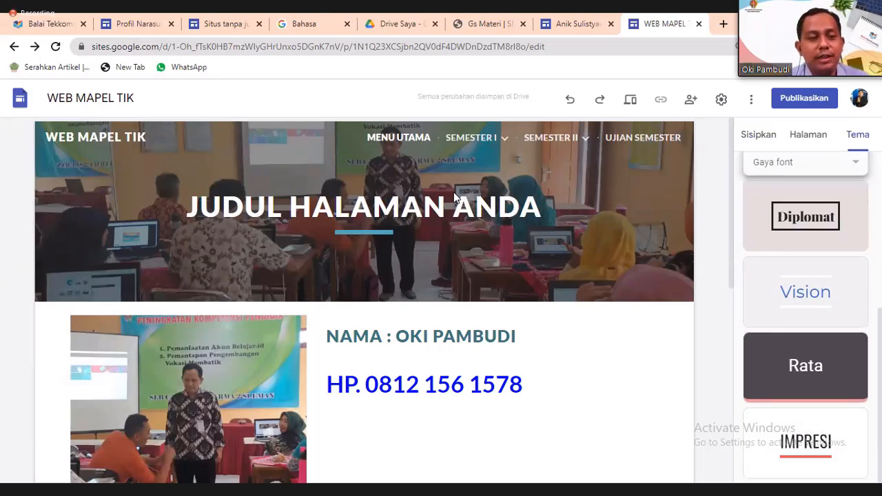
mouse_move(455, 199)
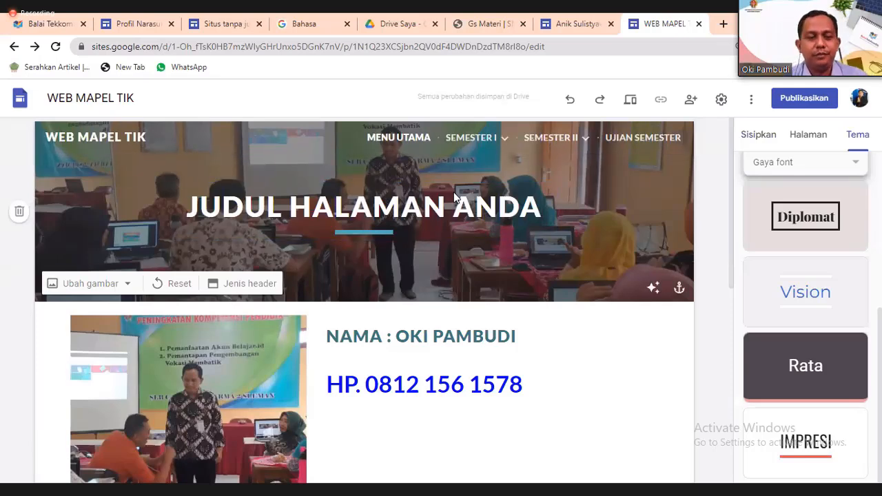
left_click(243, 283)
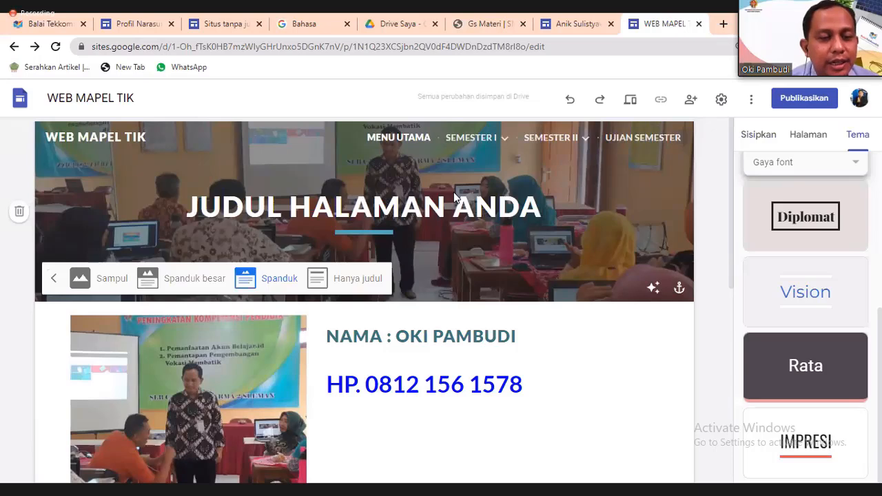
left_click(348, 279)
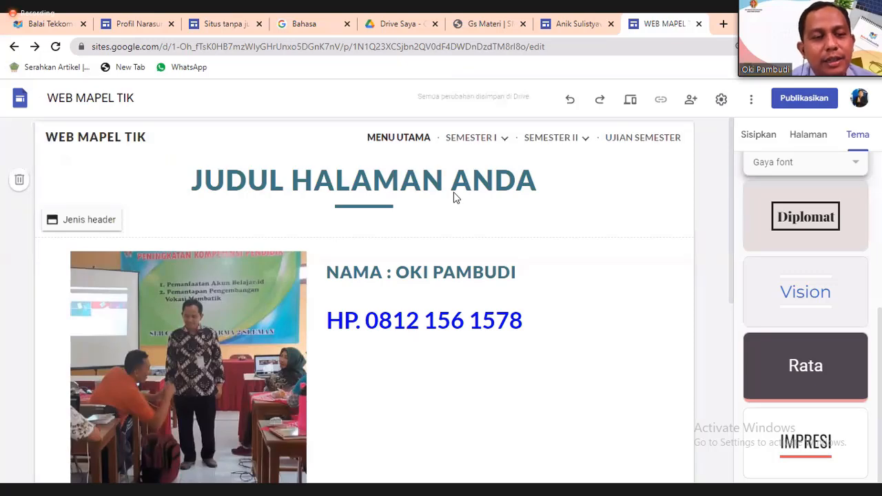
left_click(82, 219)
left_click(268, 215)
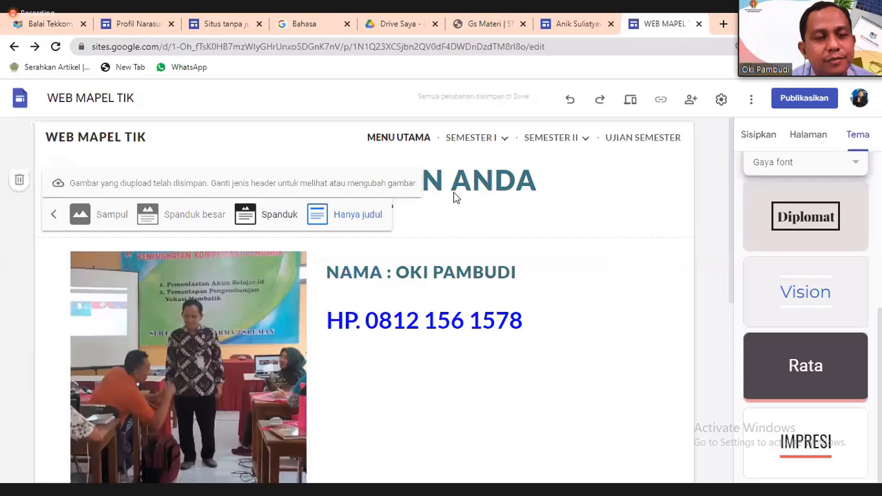
left_click(267, 214)
left_click(182, 279)
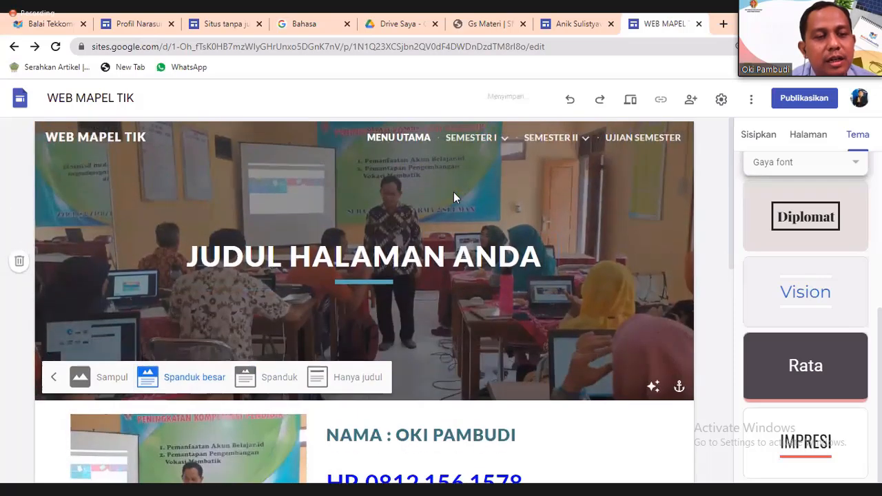
left_click(104, 377)
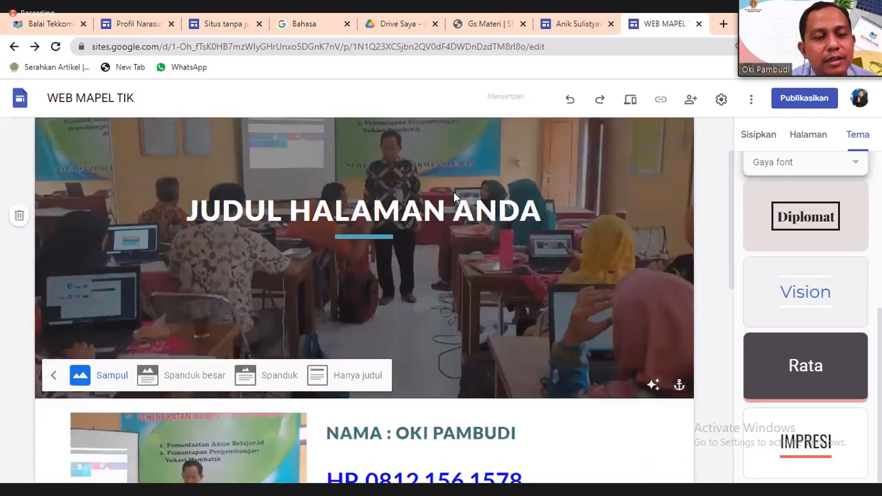
scroll(454, 197, "down", 2)
scroll(454, 197, "up", 3)
scroll(454, 198, "down", 3)
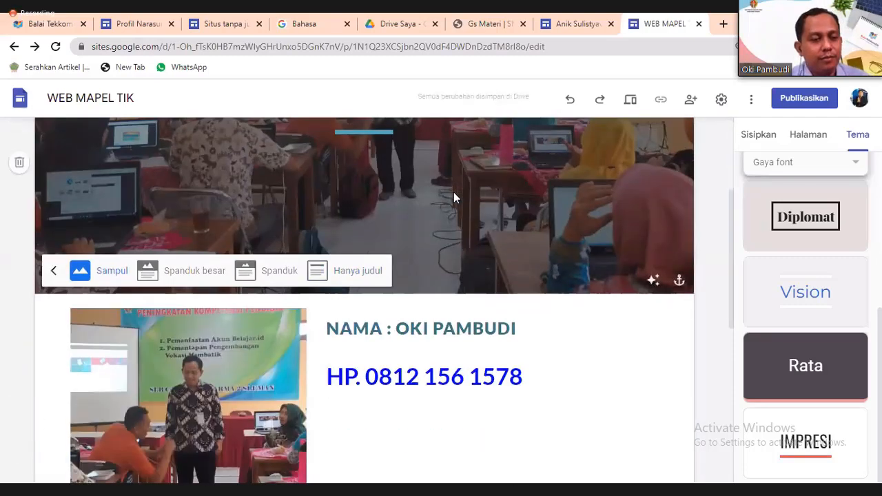
left_click(54, 270)
left_click(90, 276)
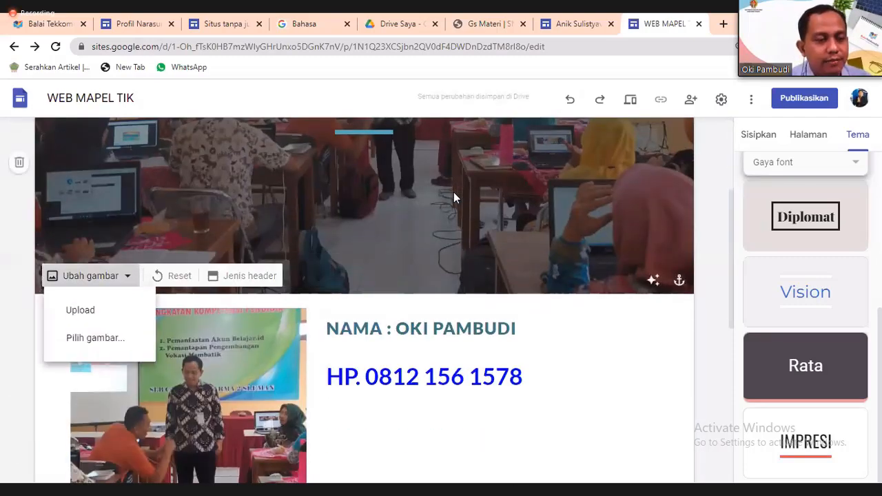
left_click(243, 275)
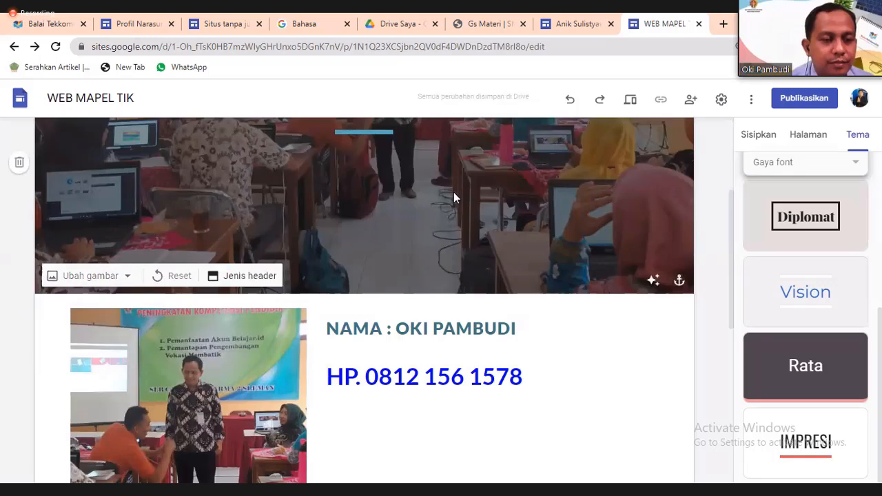
left_click(267, 270)
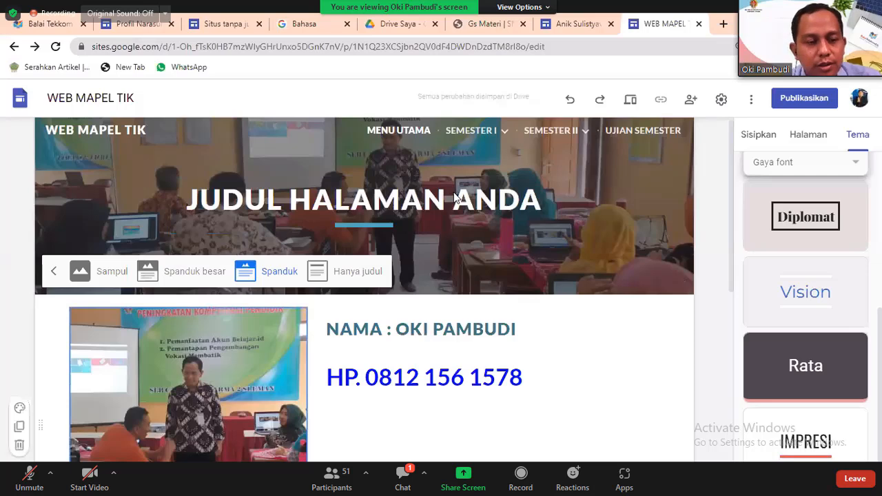
scroll(455, 198, "down", 3)
Add a two-small, one-large placeholder section below the map and fill its top-left slot from Drive.
scroll(454, 198, "down", 3)
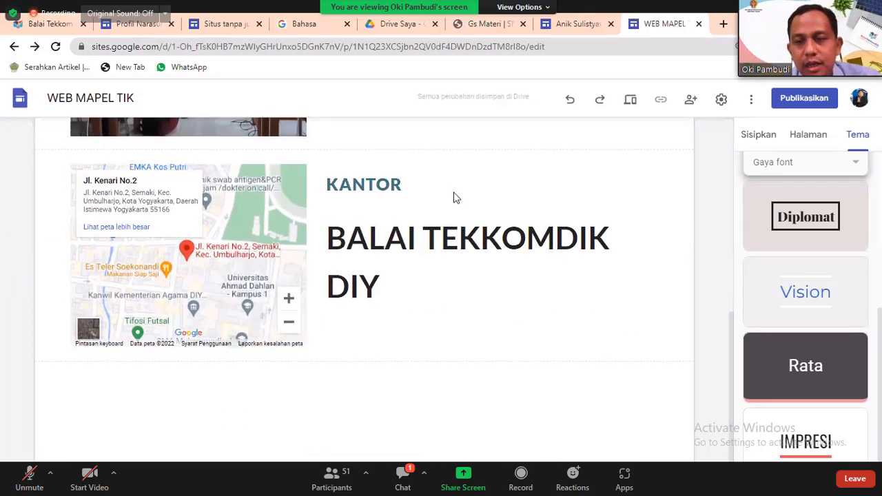
left_click(759, 134)
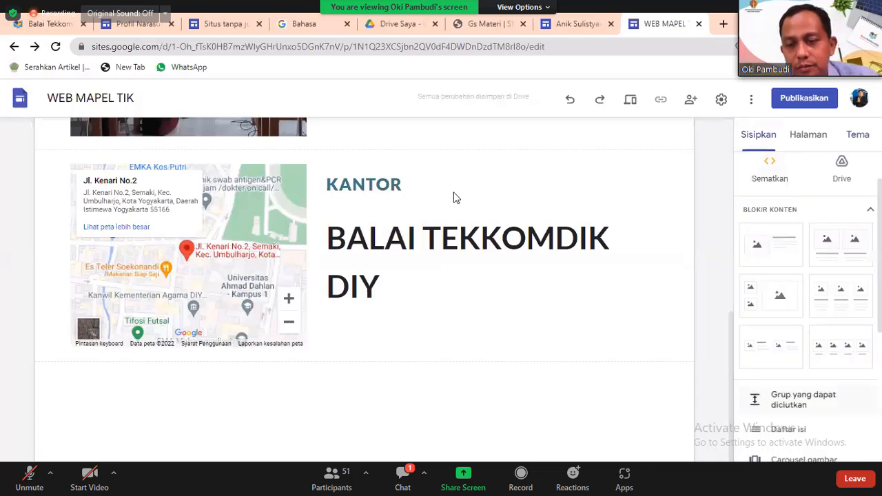
left_click(771, 296)
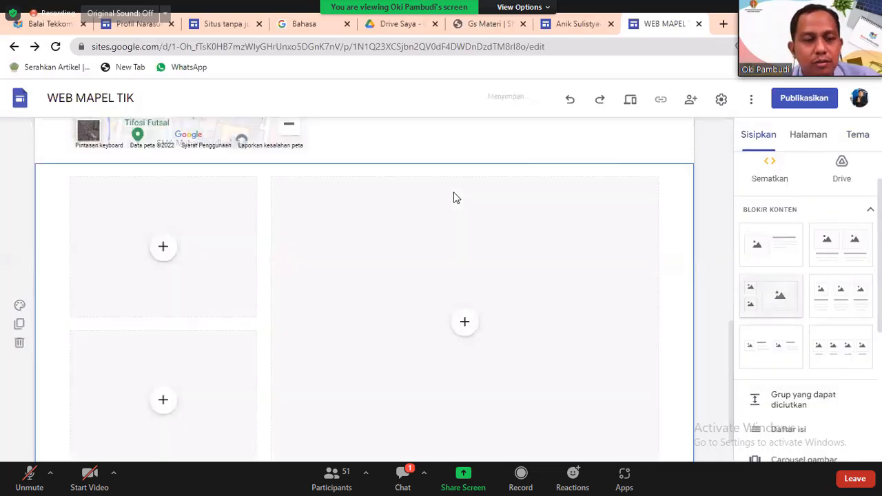
left_click(164, 247)
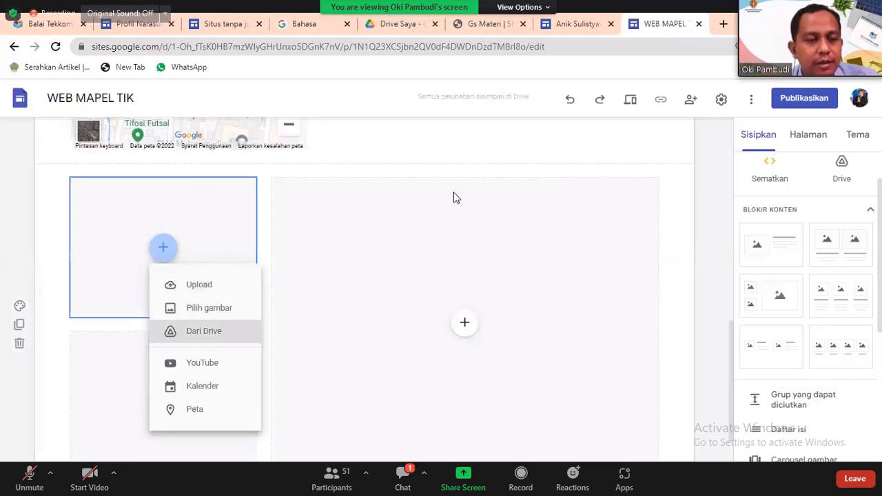
left_click(203, 331)
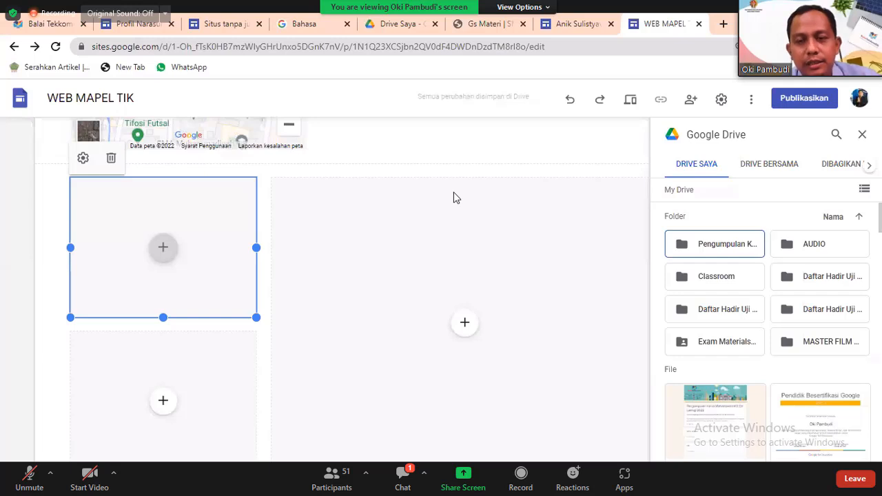
Browse the shared drives and Shared with me lists in the Drive panel.
left_click(769, 164)
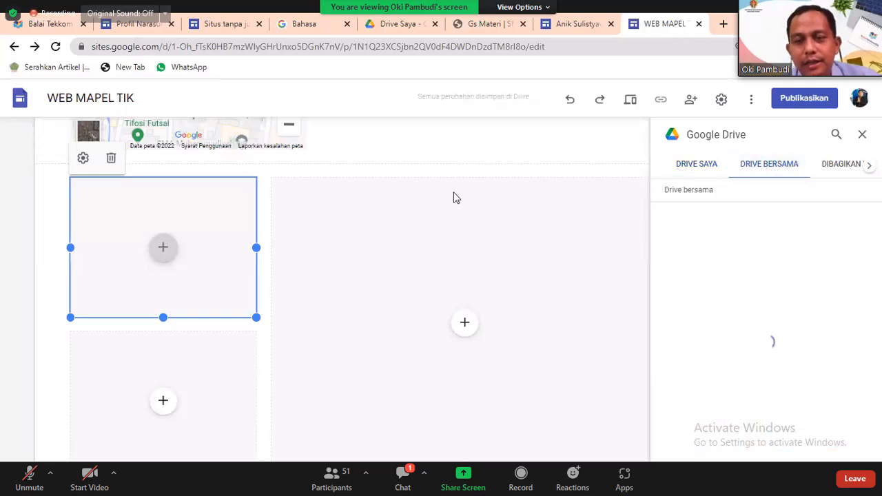
left_click(841, 164)
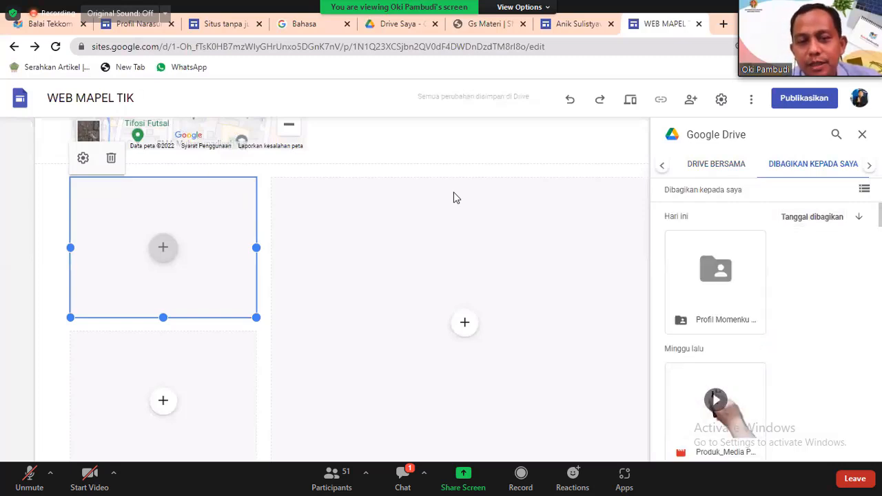
left_click(716, 164)
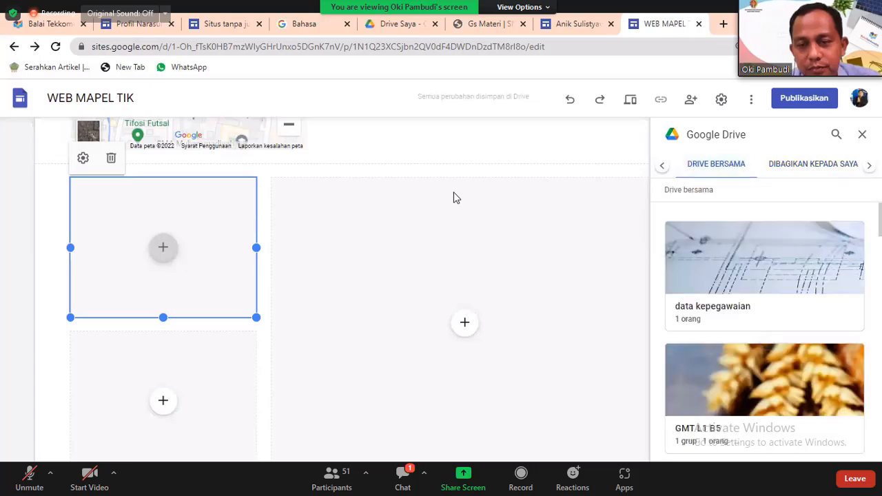
scroll(765, 331, "down", 5)
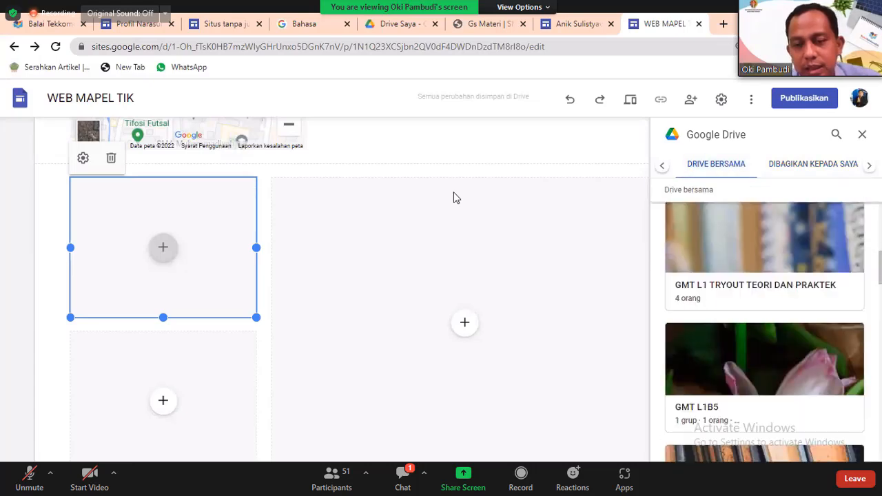
scroll(765, 331, "down", 5)
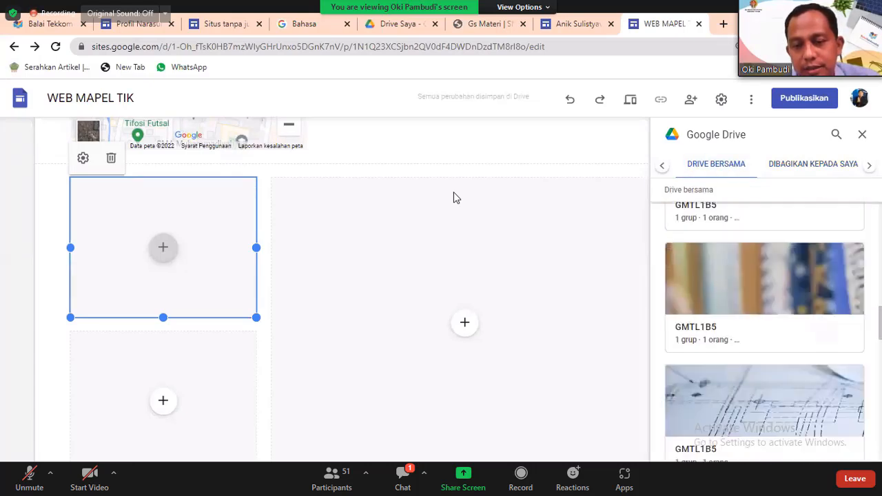
scroll(765, 331, "down", 8)
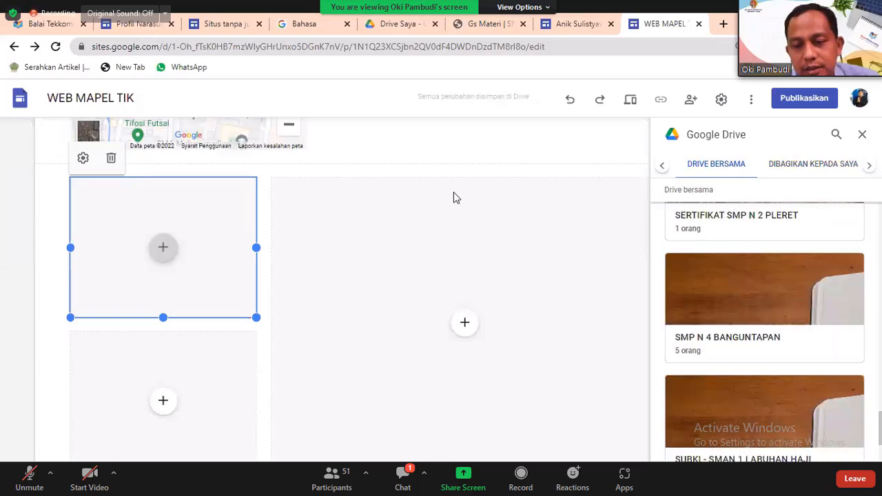
scroll(765, 331, "down", 5)
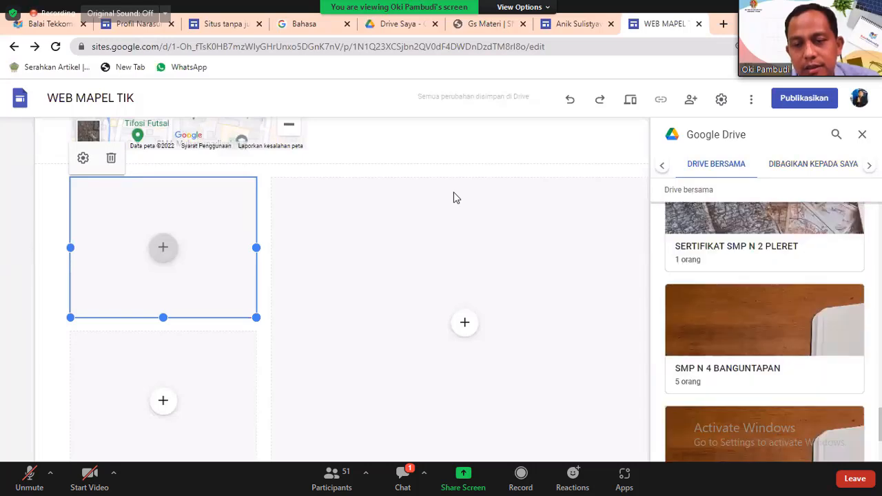
scroll(765, 331, "up", 10)
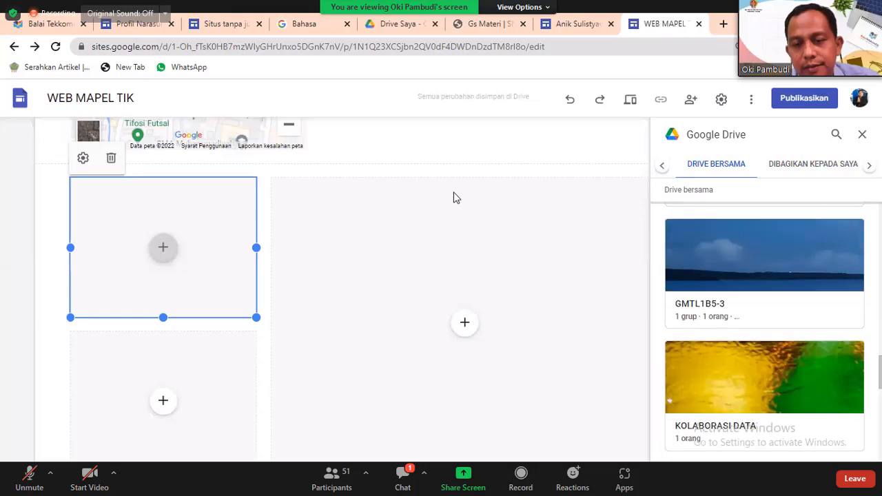
scroll(765, 330, "up", 3)
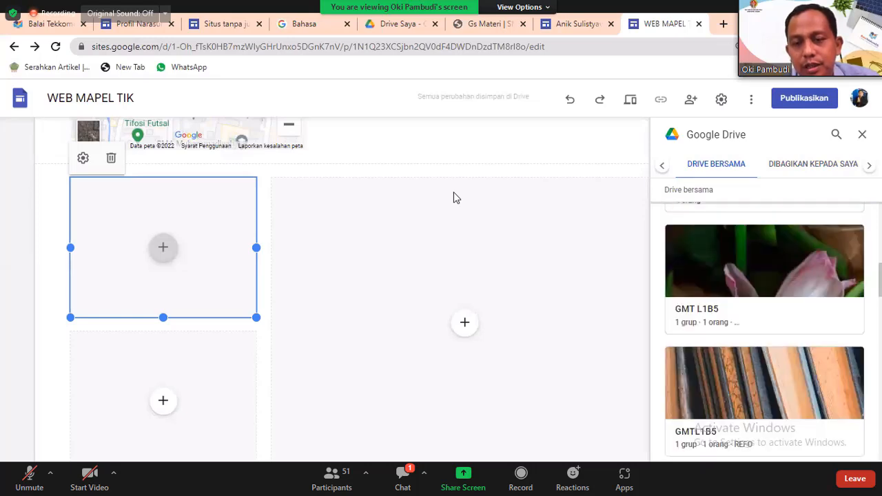
scroll(765, 330, "down", 12)
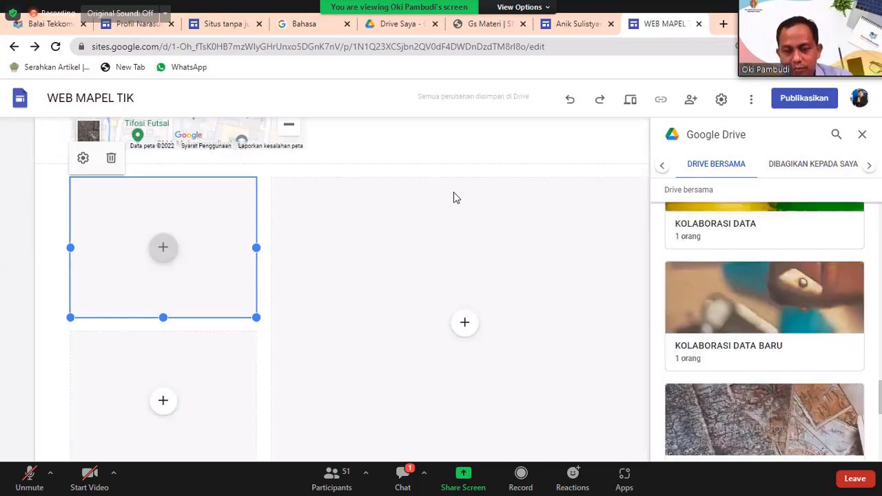
scroll(765, 331, "down", 3)
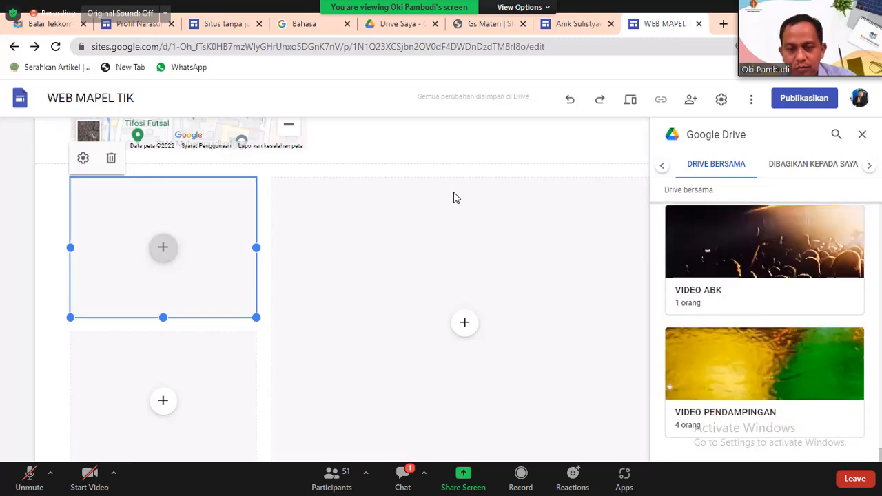
Embed the SPT letter from the data kepegawaian shared drive in the top-left placeholder.
left_click(764, 382)
double_click(764, 382)
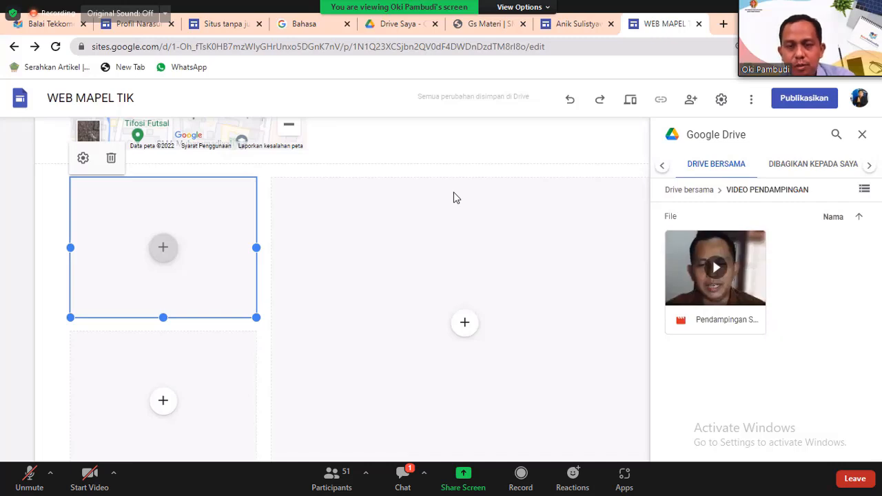
left_click(689, 191)
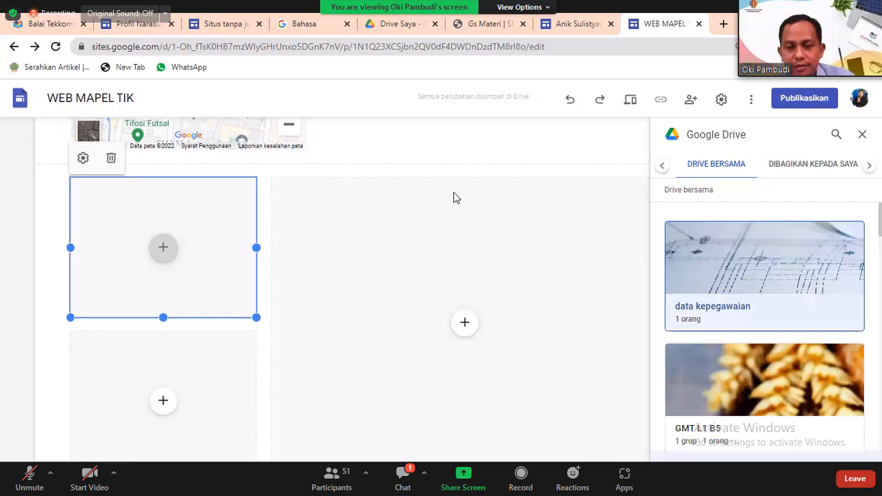
double_click(764, 276)
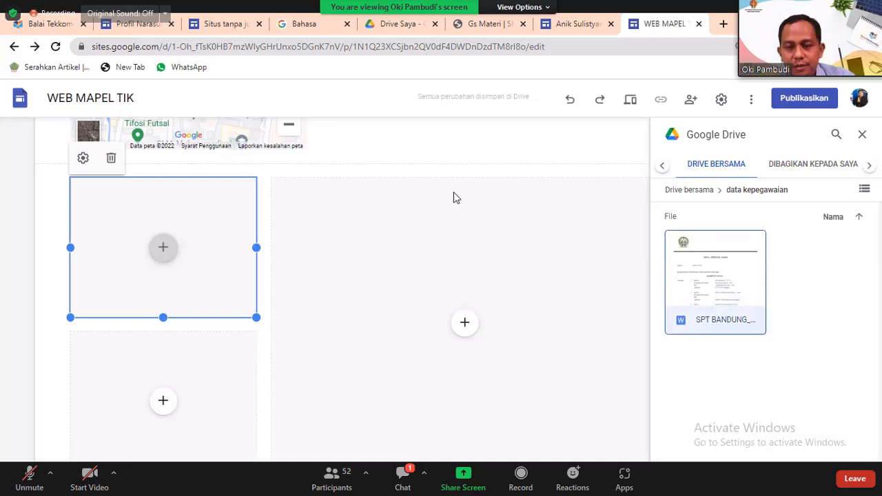
double_click(715, 282)
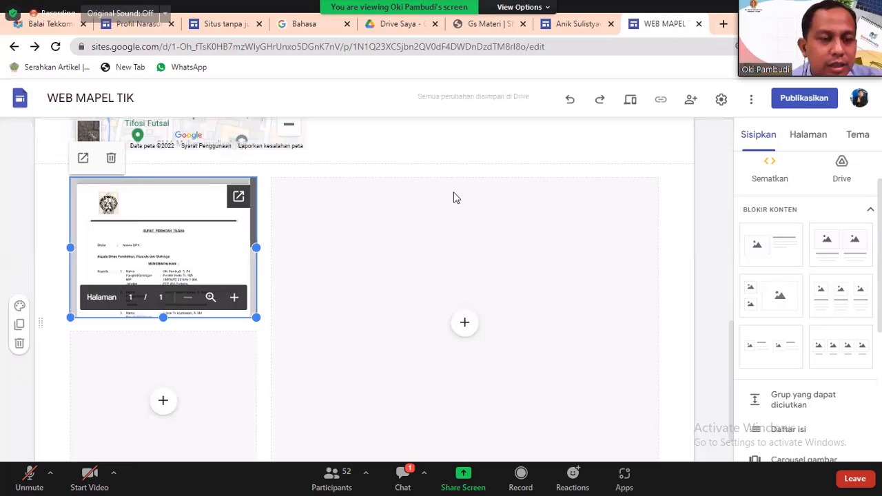
left_click(453, 198)
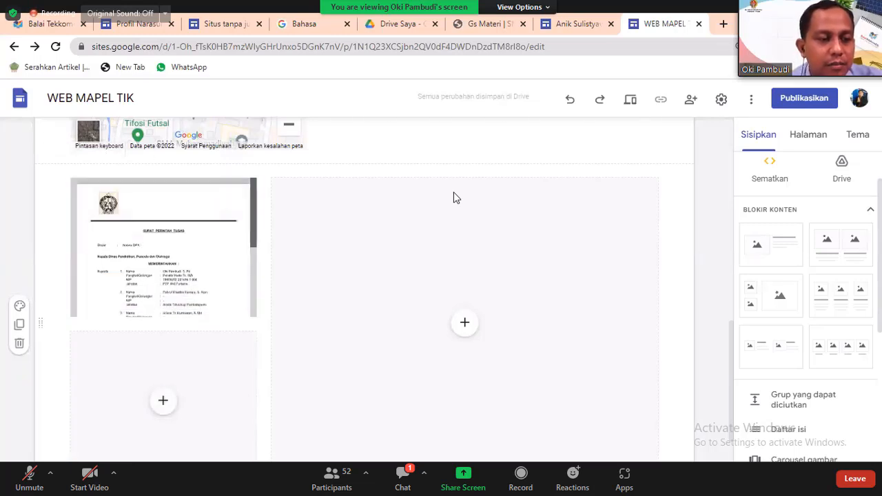
Replace the embedded-document section with a one-large, two-small section and fill the large slot from Drive.
left_click(20, 343)
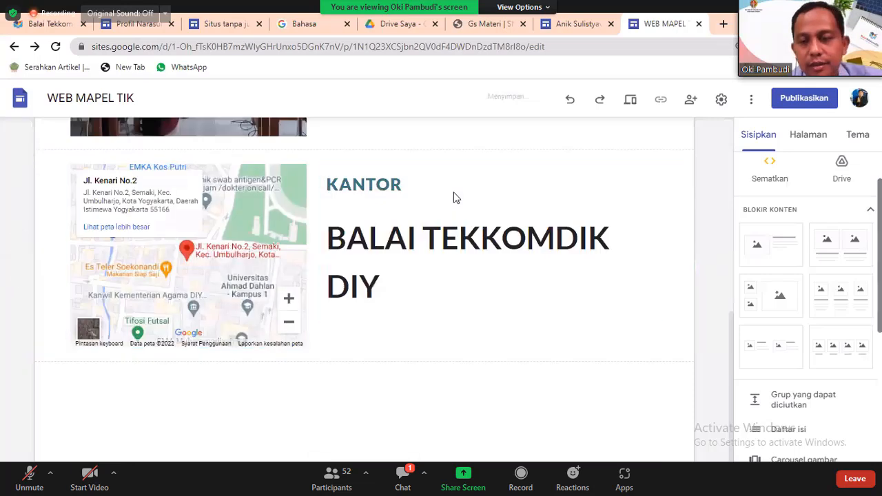
left_click(771, 296)
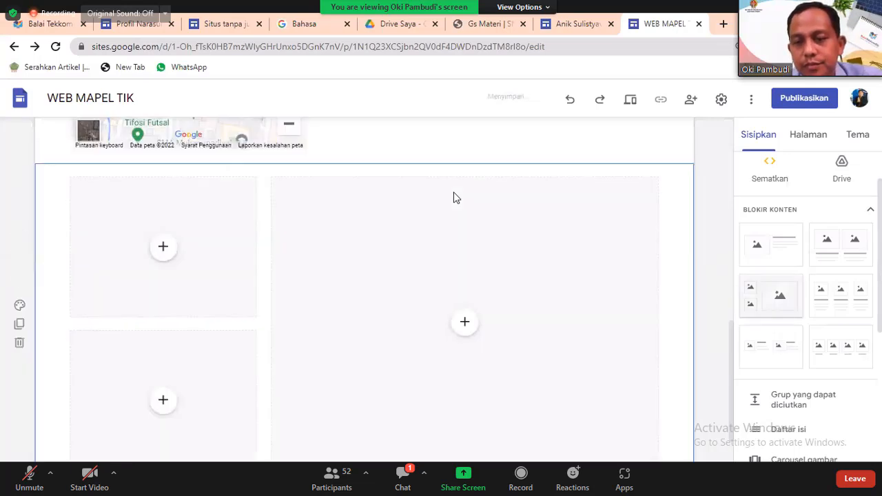
left_click(465, 321)
key("Down")
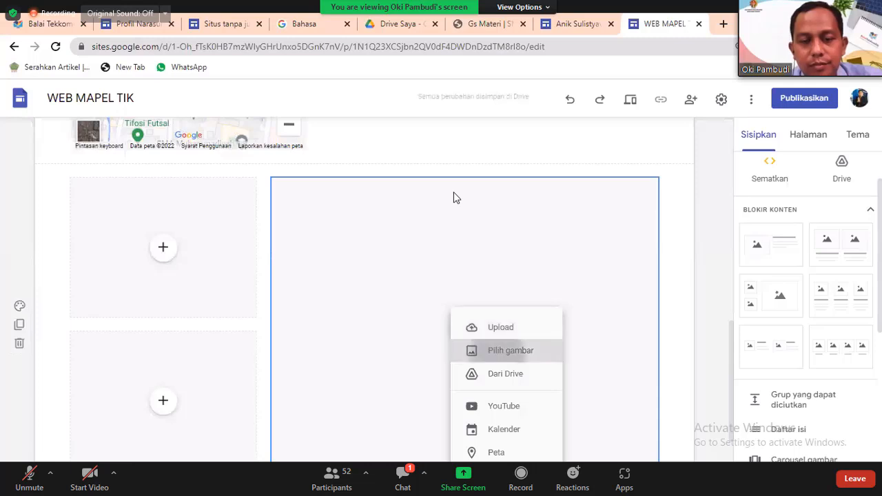
key("Return")
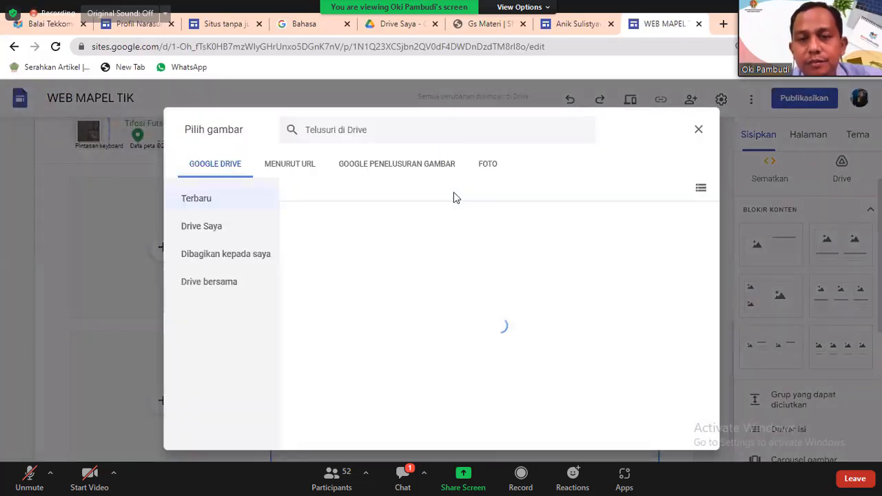
key("Escape")
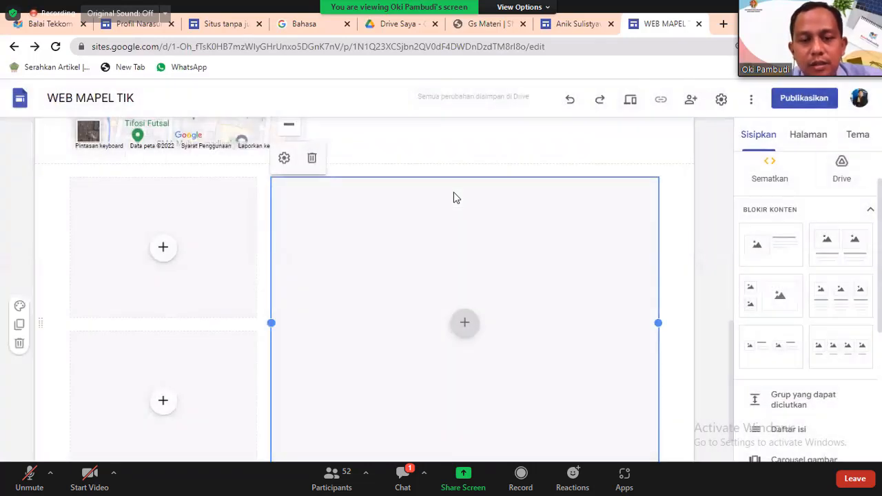
key("Return")
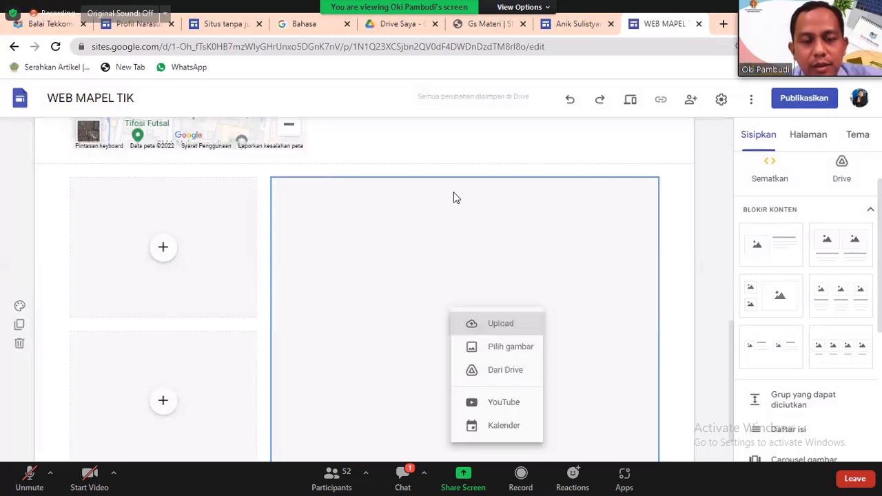
key("Down")
key("Down")
key("Return")
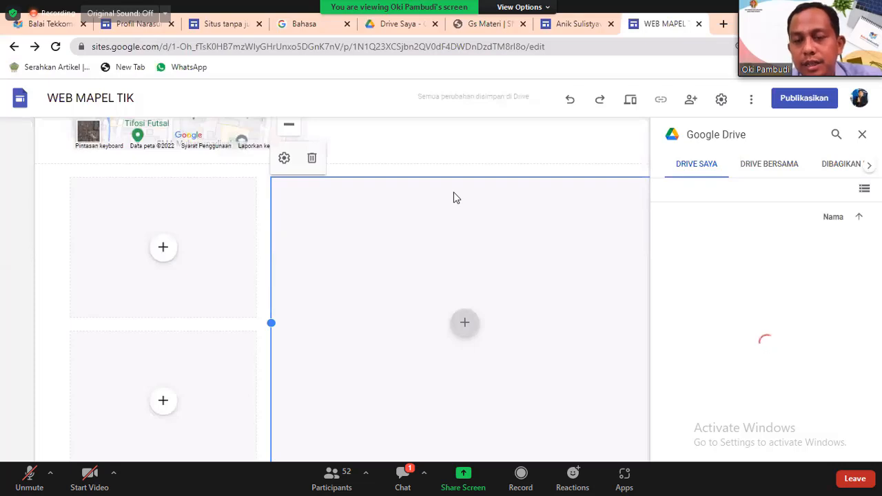
Place the Festival Pendidik Belajar.id poster in the large placeholder and crop it.
scroll(767, 331, "down", 4)
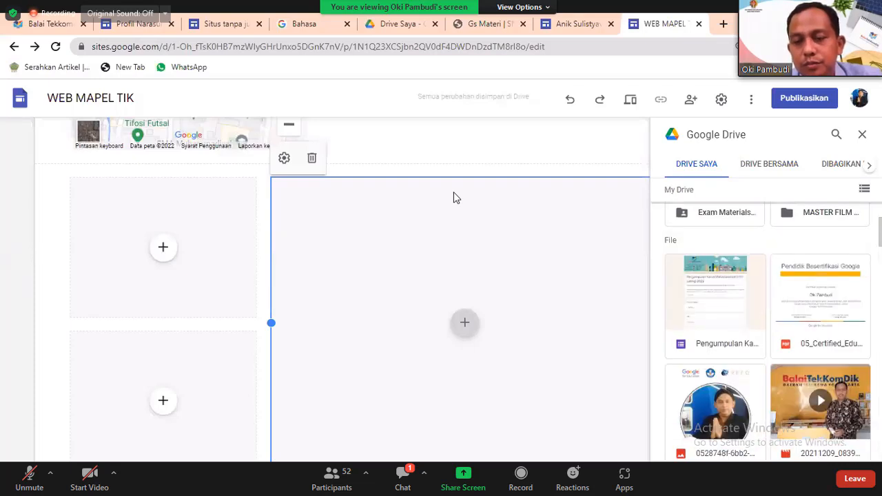
scroll(767, 330, "down", 5)
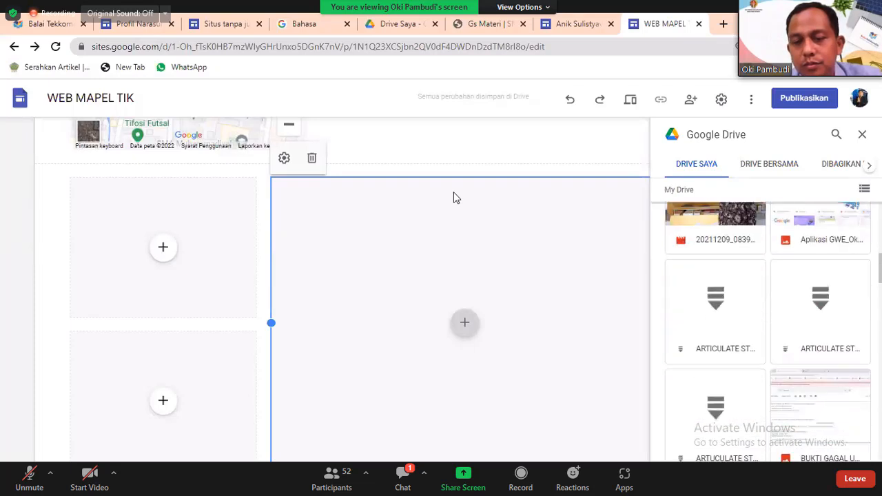
scroll(767, 330, "down", 6)
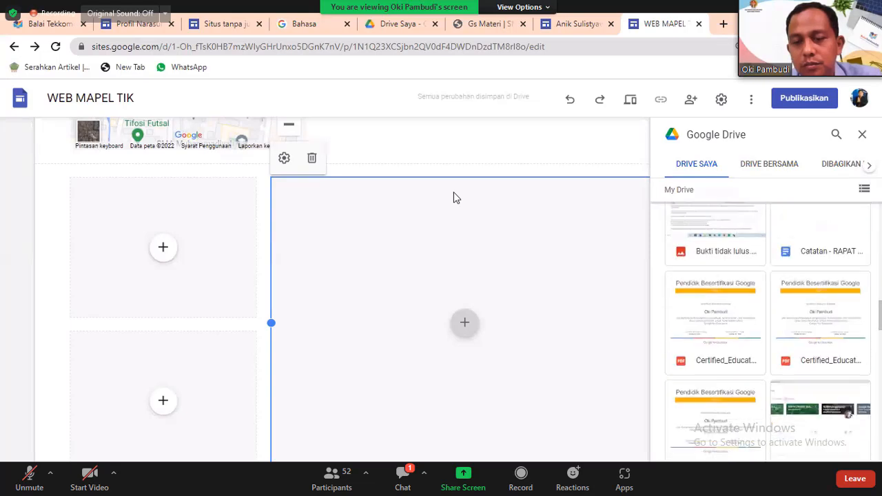
scroll(767, 330, "down", 3)
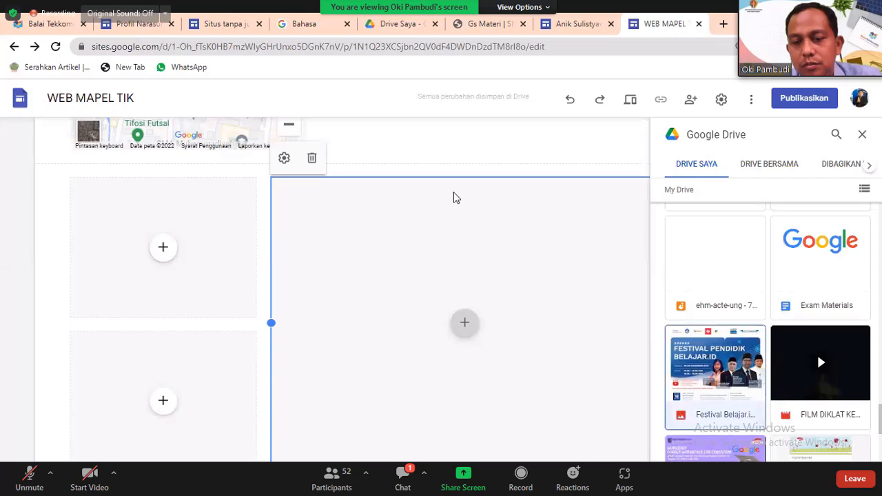
left_click_drag(454, 198, 454, 197)
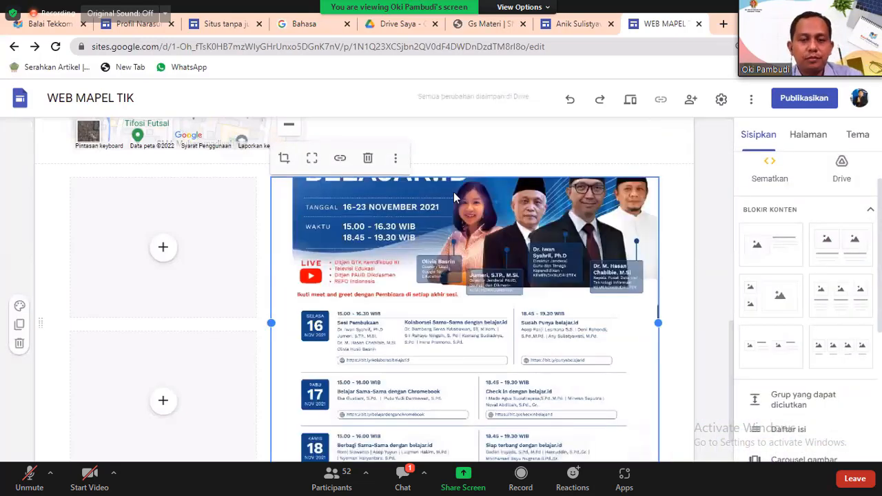
double_click(453, 198)
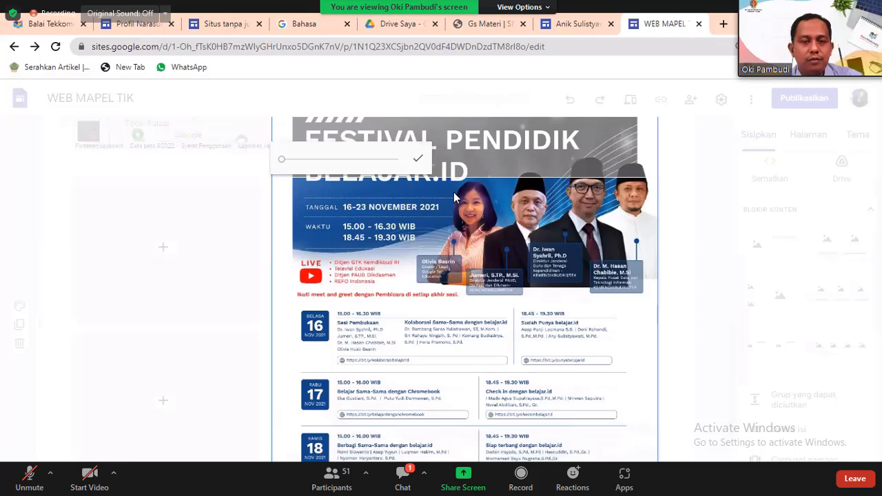
key("Return")
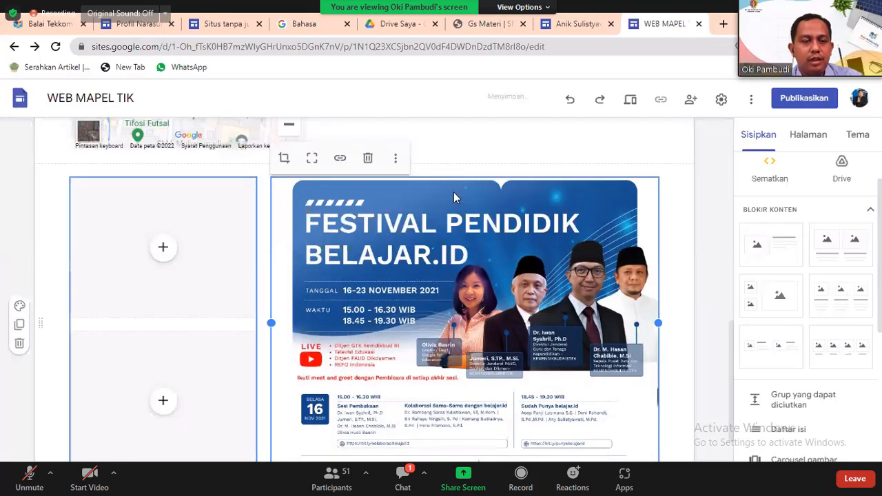
left_click(163, 247)
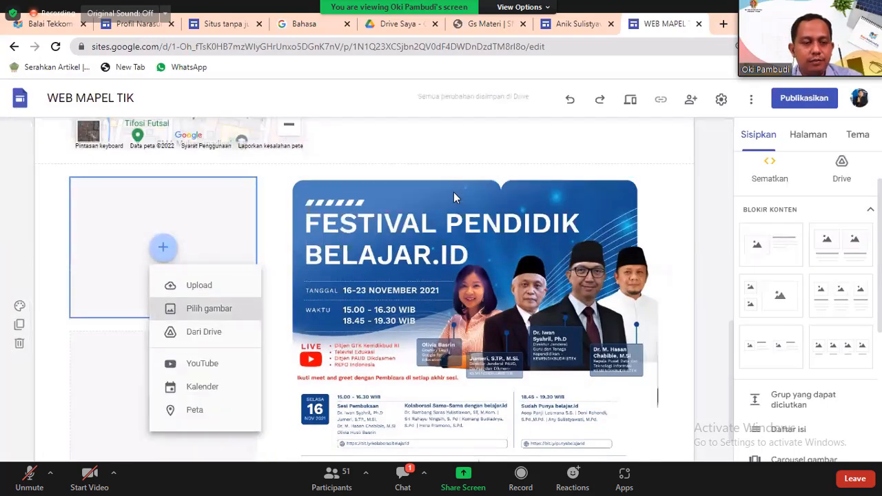
Browse the shared drives, including GMT L1 Batch 5, for a file for the upper-left placeholder.
left_click(203, 331)
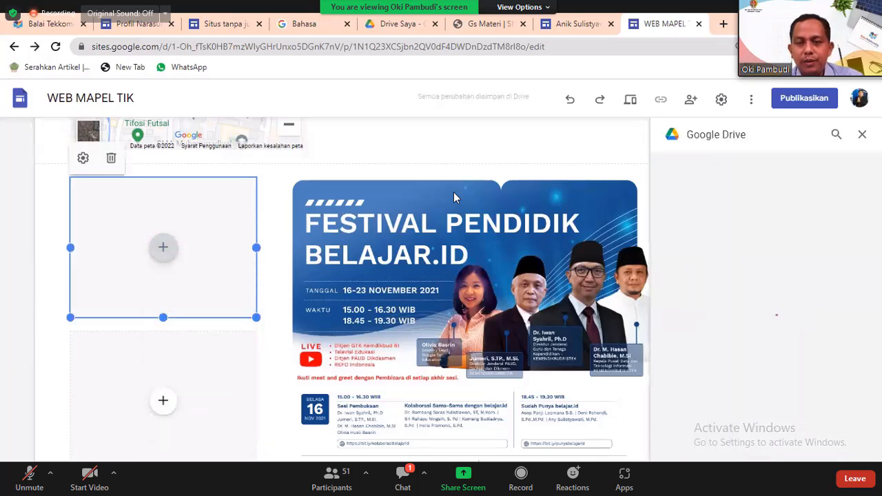
left_click(769, 164)
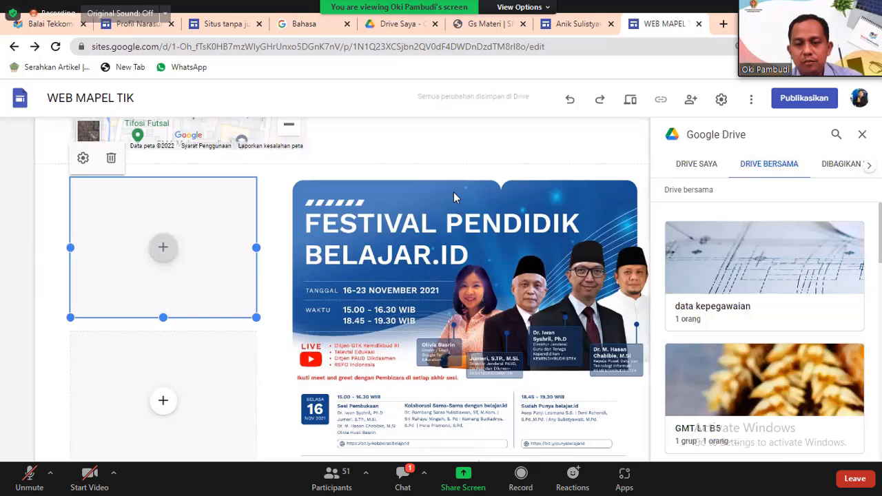
scroll(766, 331, "down", 1)
scroll(764, 331, "down", 3)
double_click(764, 269)
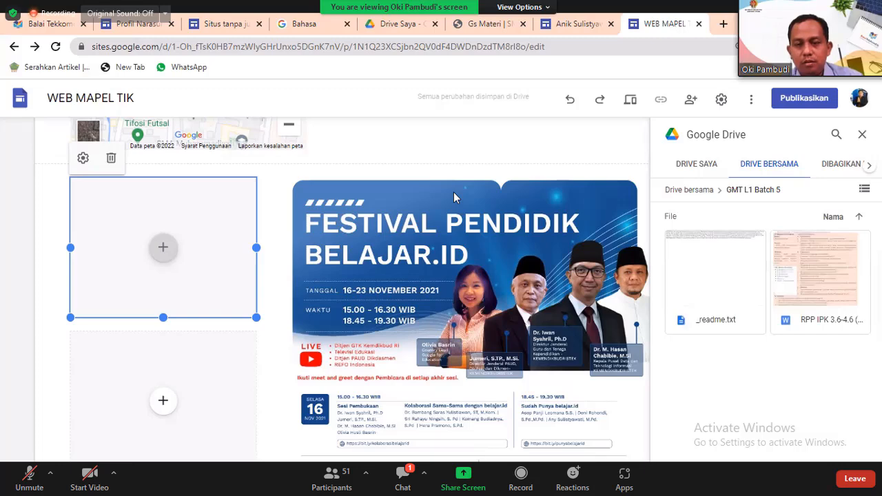
left_click(689, 190)
scroll(765, 331, "down", 3)
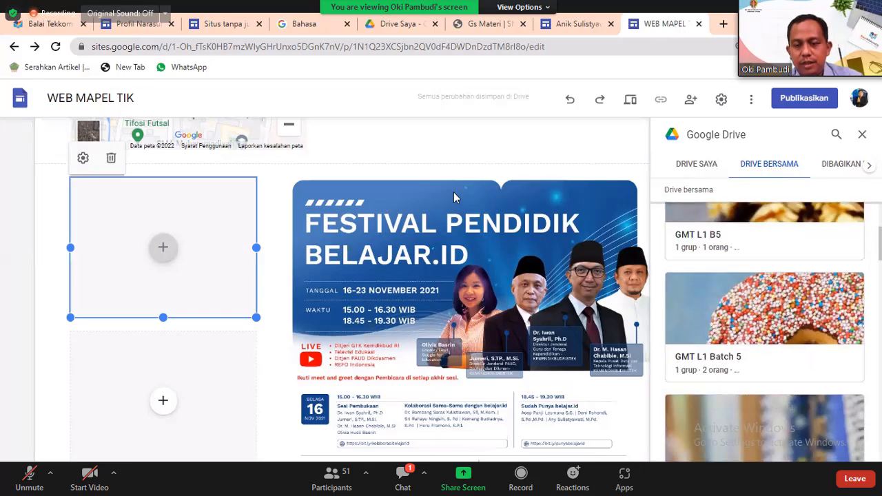
scroll(764, 330, "down", 3)
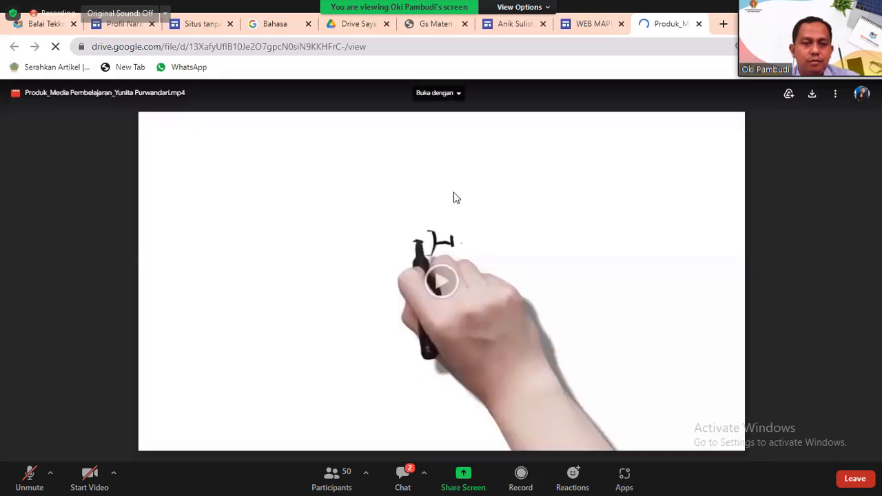
Play the Drive video, close its tab, and leave the phone preview to resume editing.
left_click(455, 198)
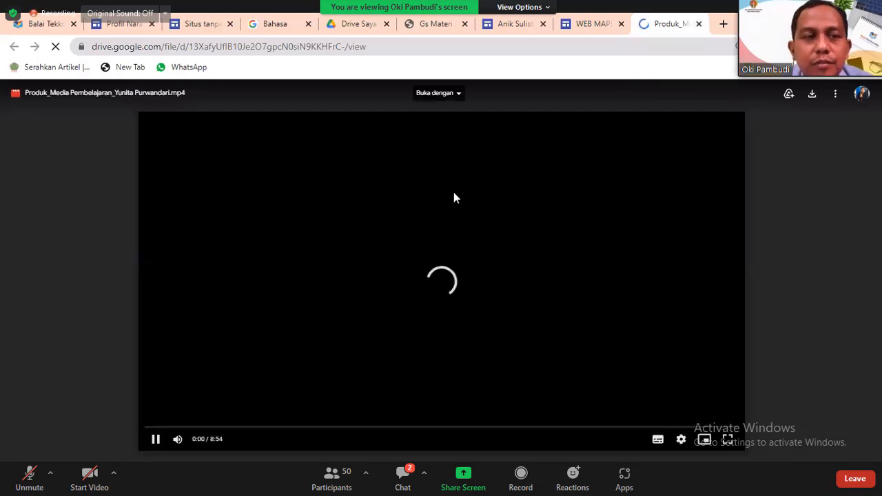
key("ctrl+w")
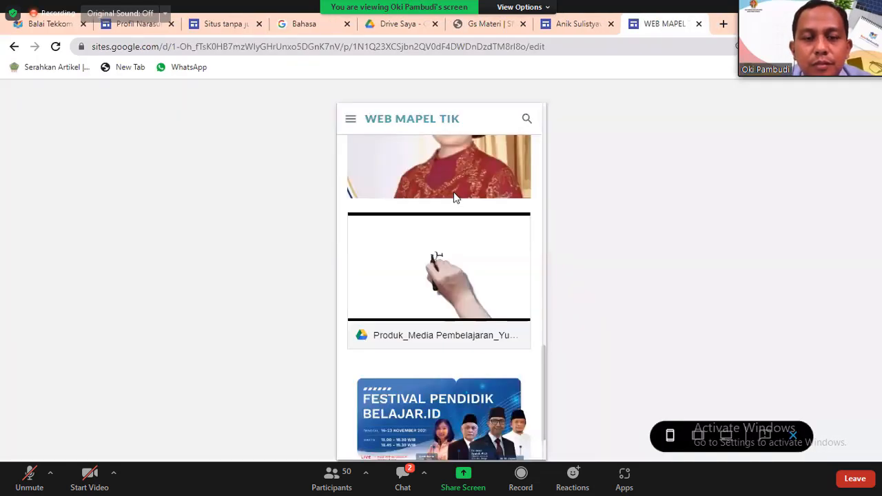
scroll(454, 197, "up", 15)
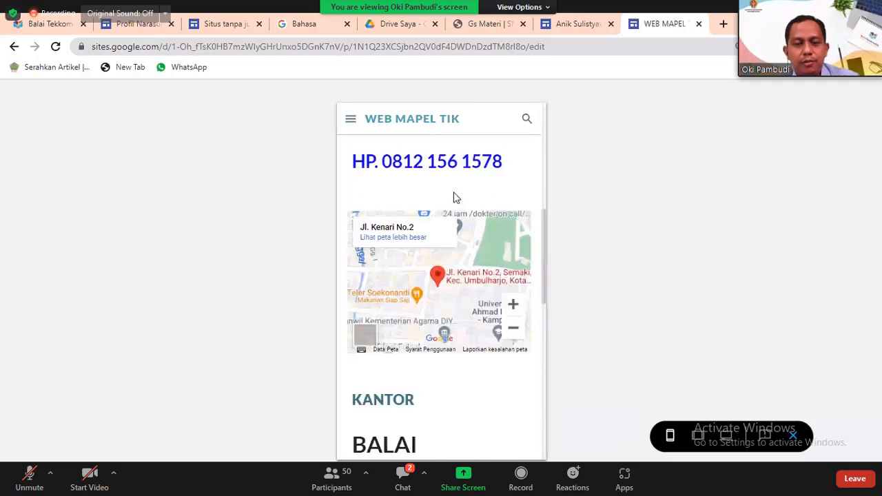
key("Escape")
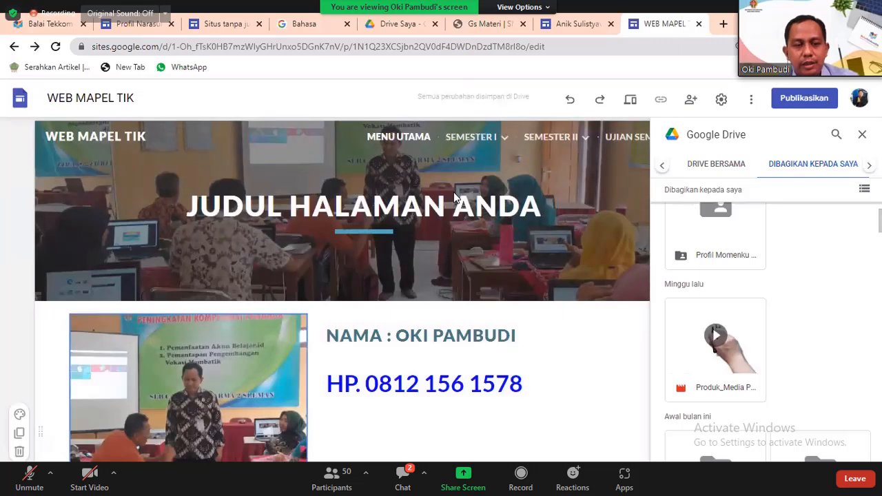
scroll(453, 197, "down", 5)
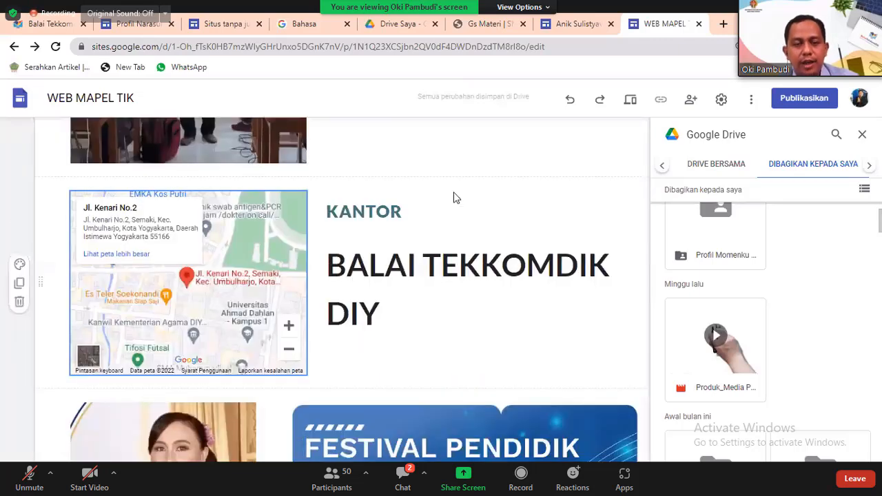
scroll(453, 198, "down", 5)
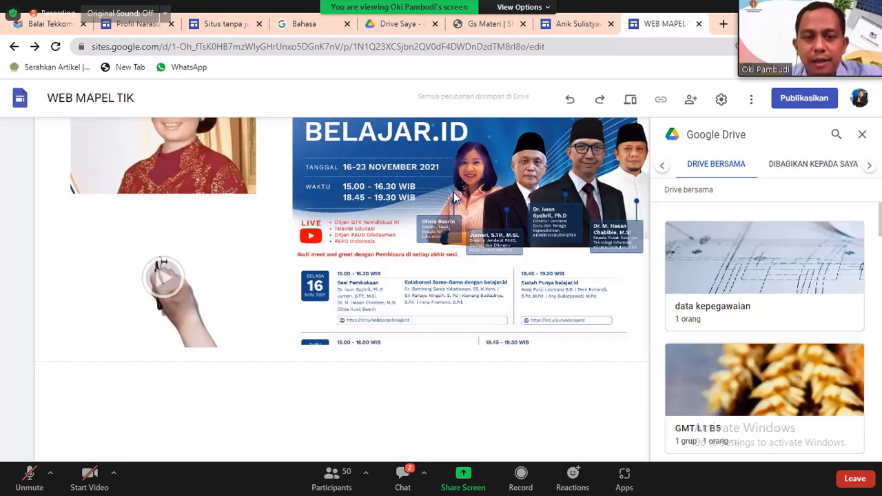
scroll(453, 198, "up", 10)
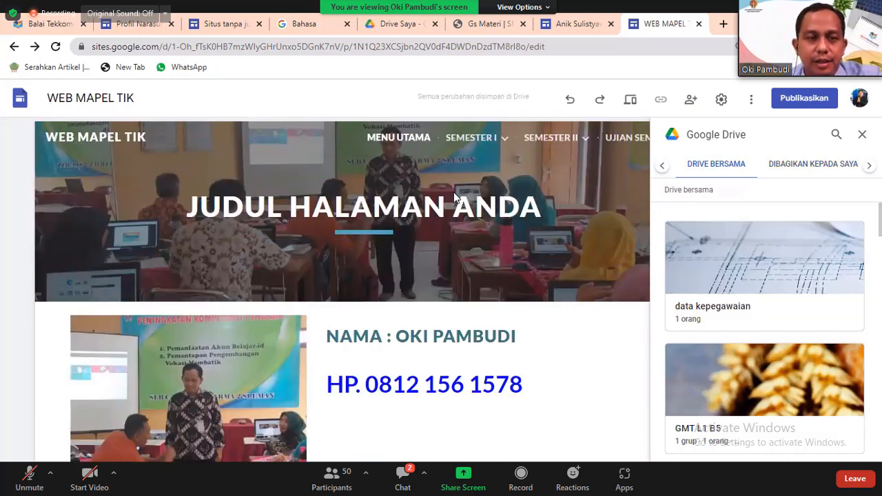
Check the meeting chat, then delete the empty text box below the festival banner.
left_click(403, 480)
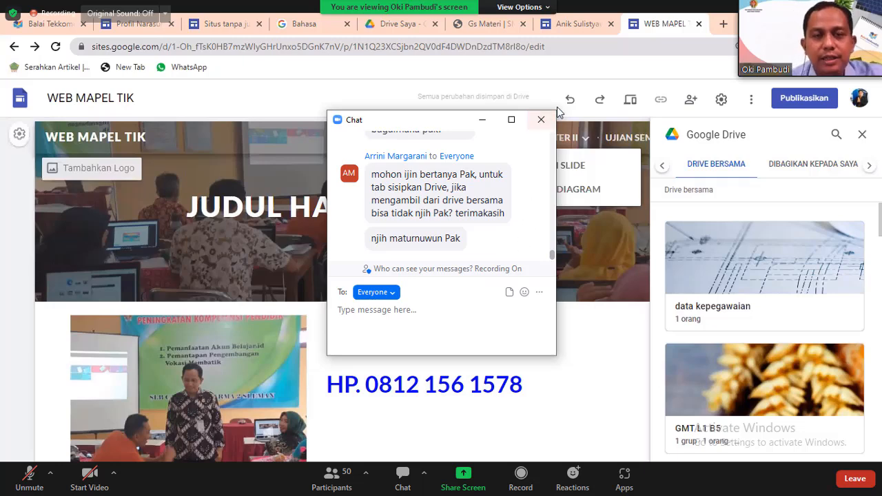
left_click(542, 122)
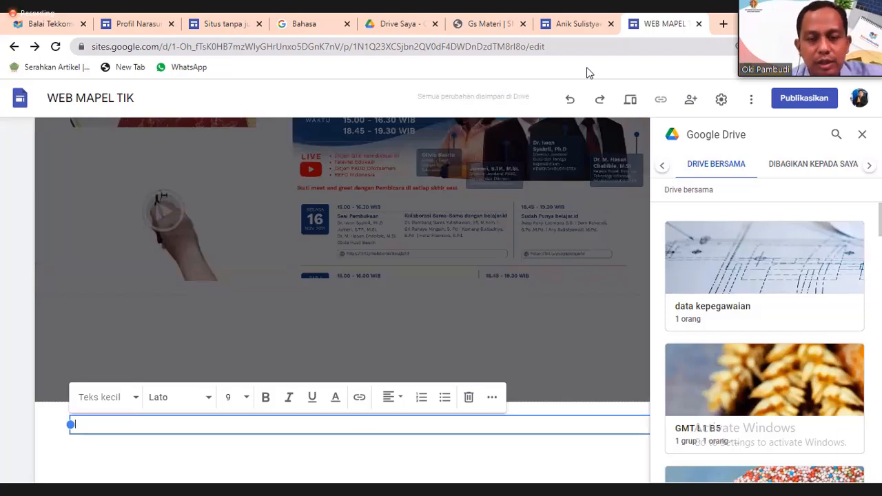
key("Escape")
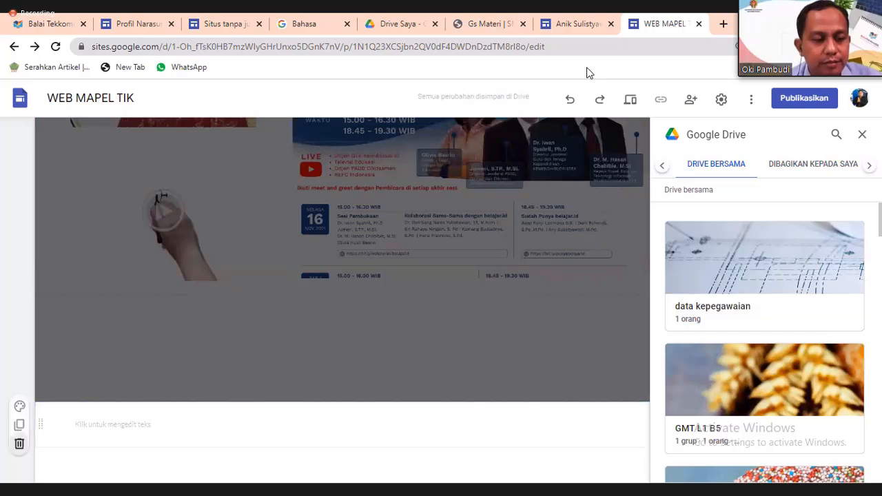
key("Delete")
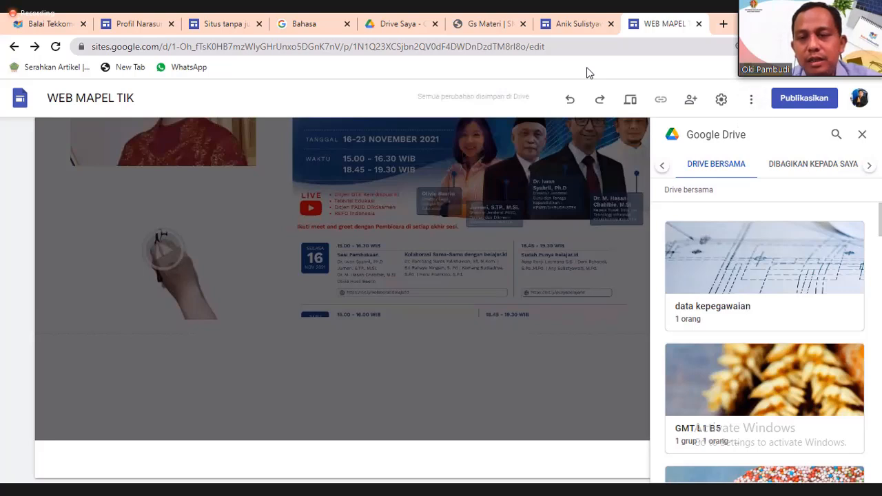
Close the Drive panel, start an embed, and bring up the Balai Tekkomdik website in another tab.
left_click(862, 135)
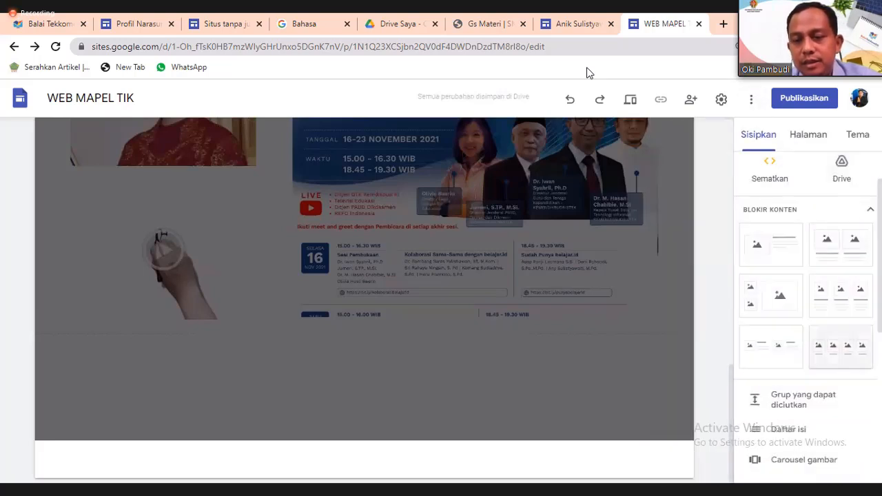
scroll(793, 353, "down", 5)
scroll(792, 352, "down", 2)
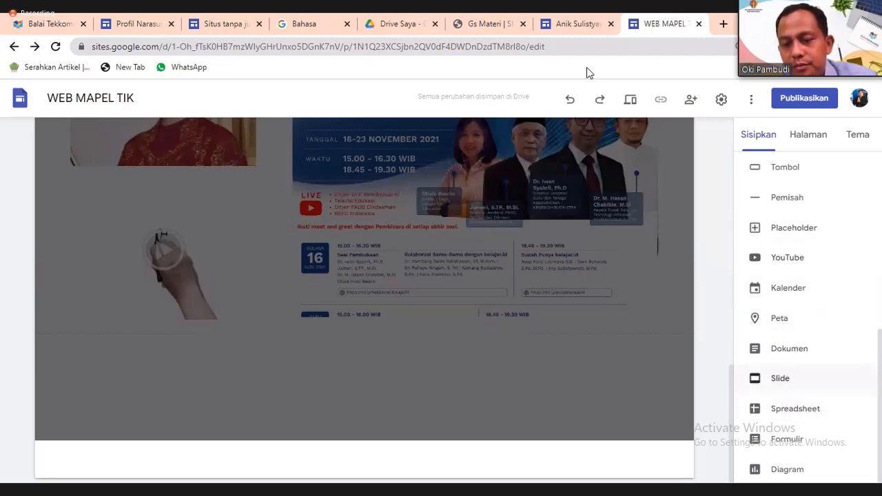
scroll(793, 378, "up", 2)
scroll(792, 310, "up", 4)
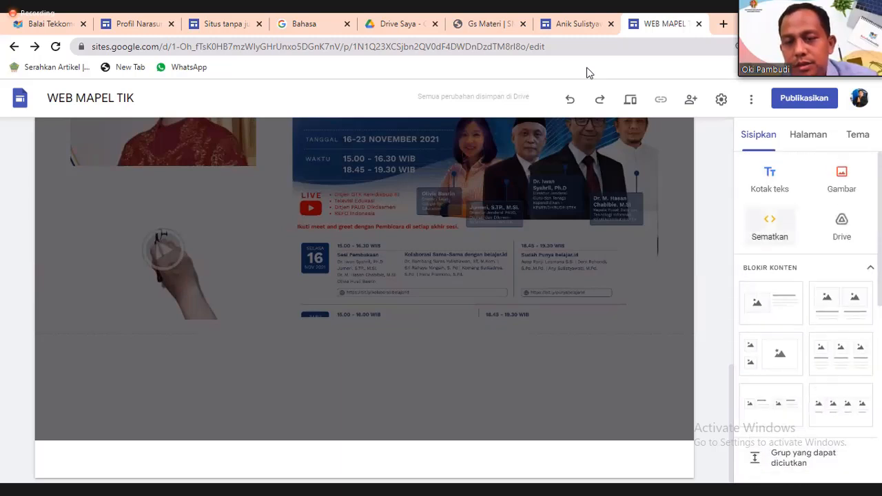
left_click(769, 227)
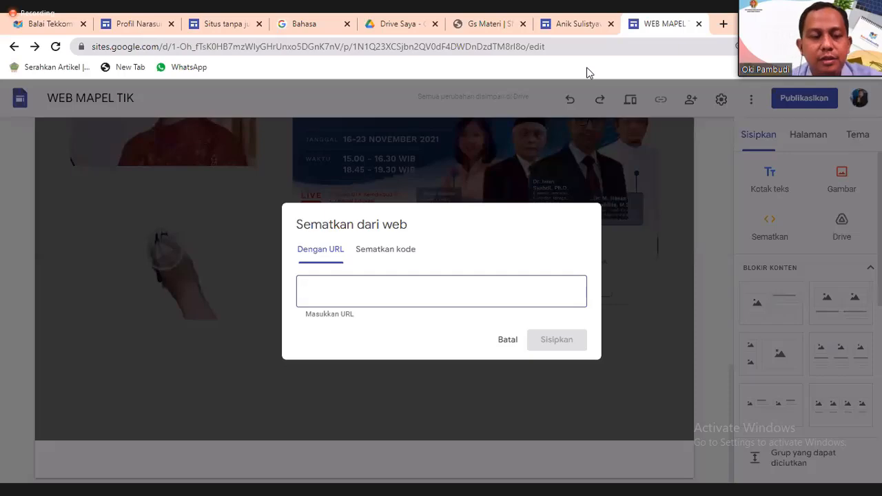
key("ctrl+t")
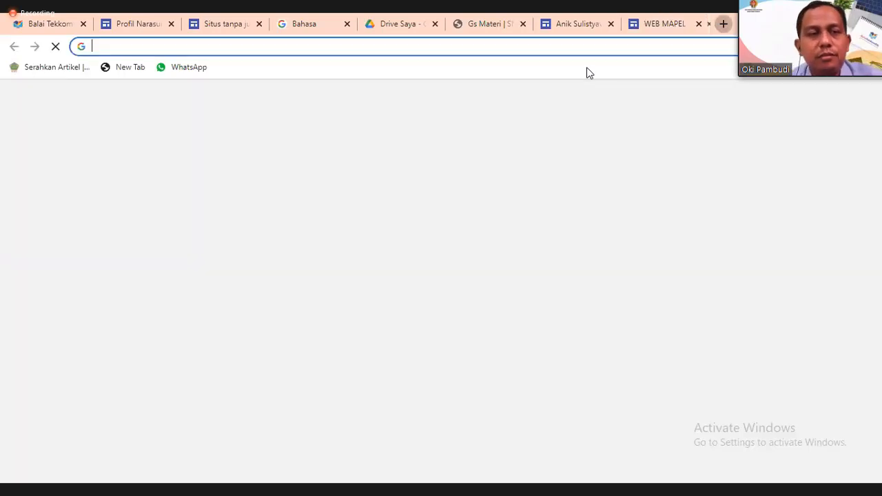
key("ctrl+1")
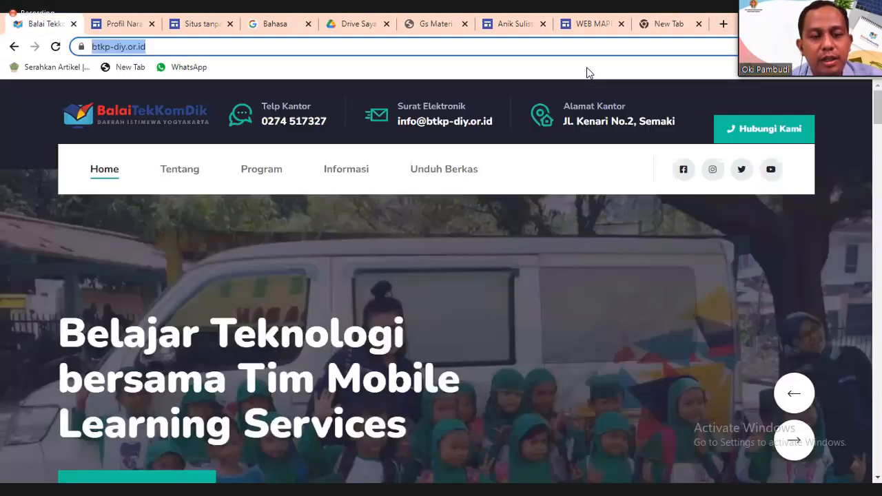
scroll(588, 70, "down", 20)
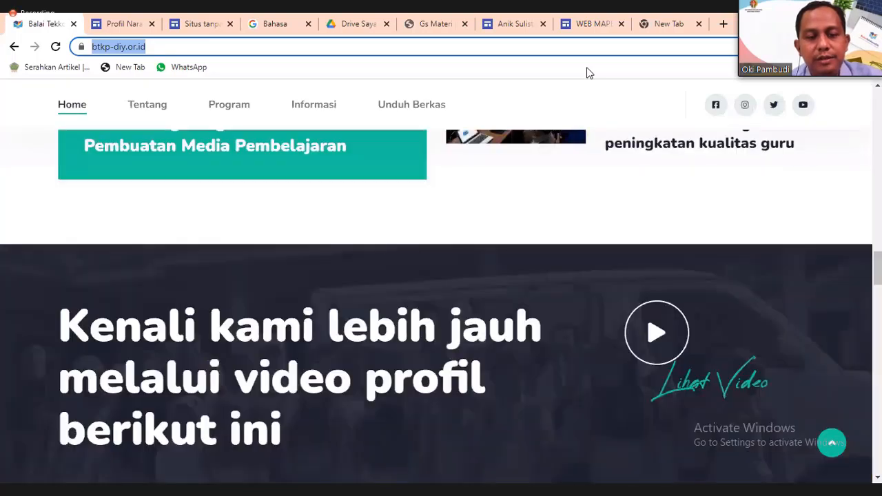
scroll(588, 70, "down", 5)
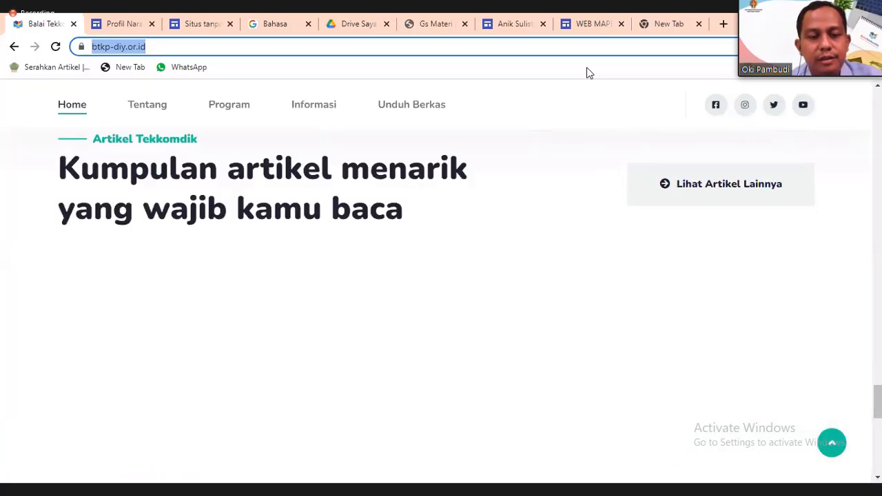
scroll(587, 70, "down", 5)
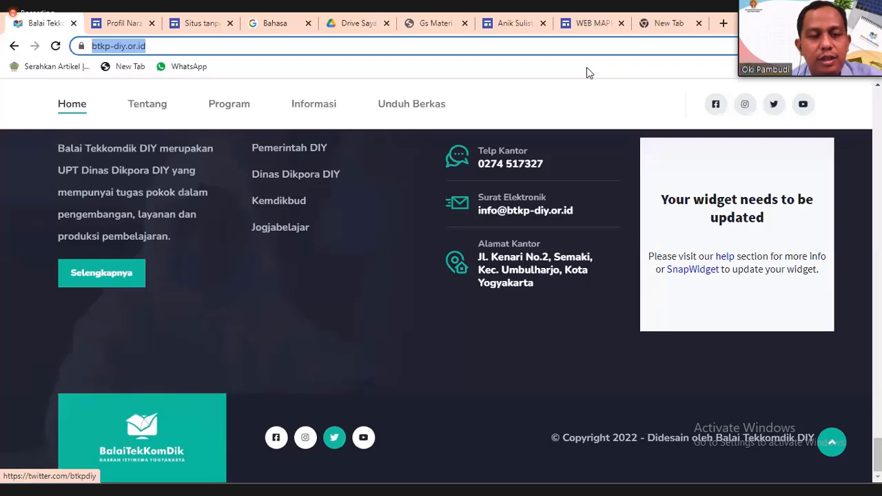
Paste the Balai Tekkomdik Facebook address into the embed dialog, cancel it, and add a four-image section.
left_click(277, 437)
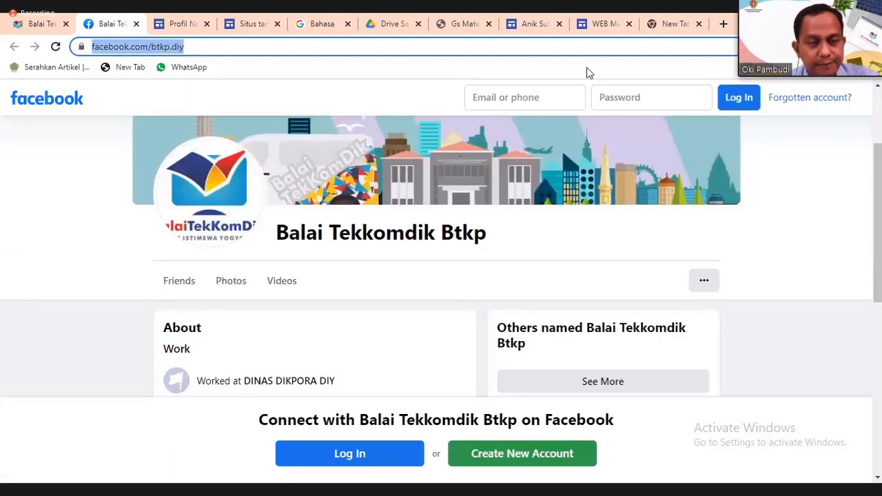
left_click(604, 24)
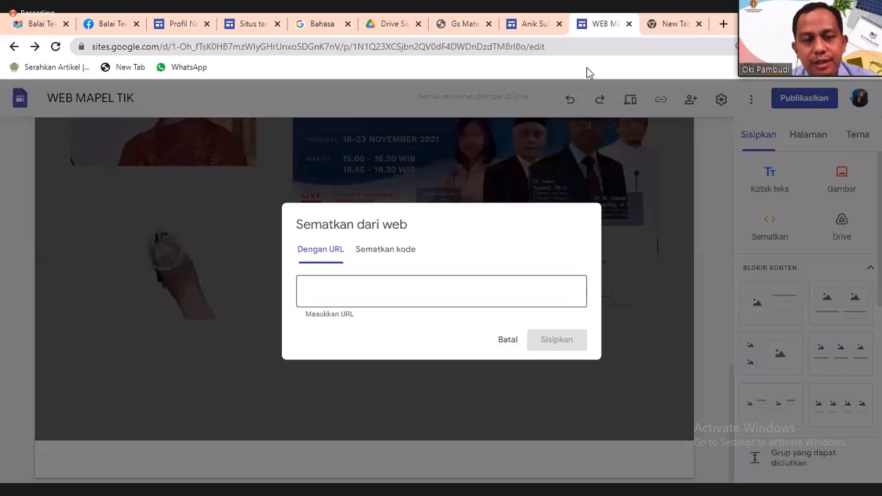
type("https://www.facebook.com/btkp.diy")
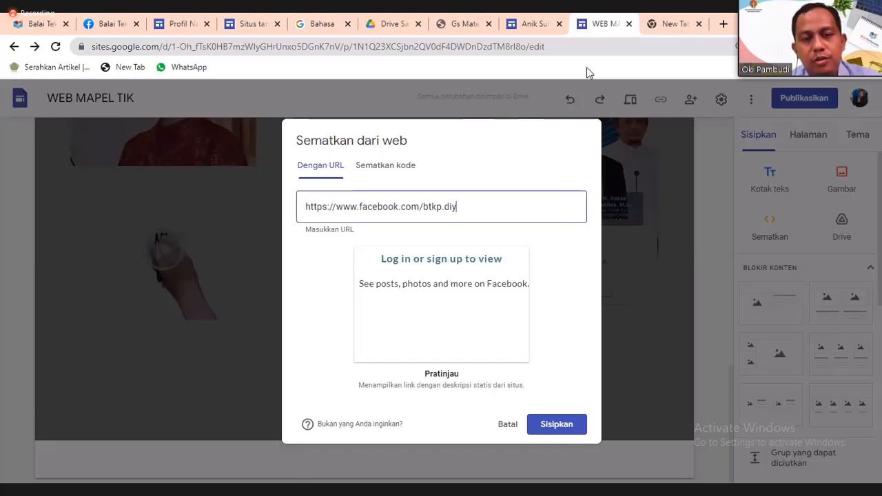
left_click(507, 425)
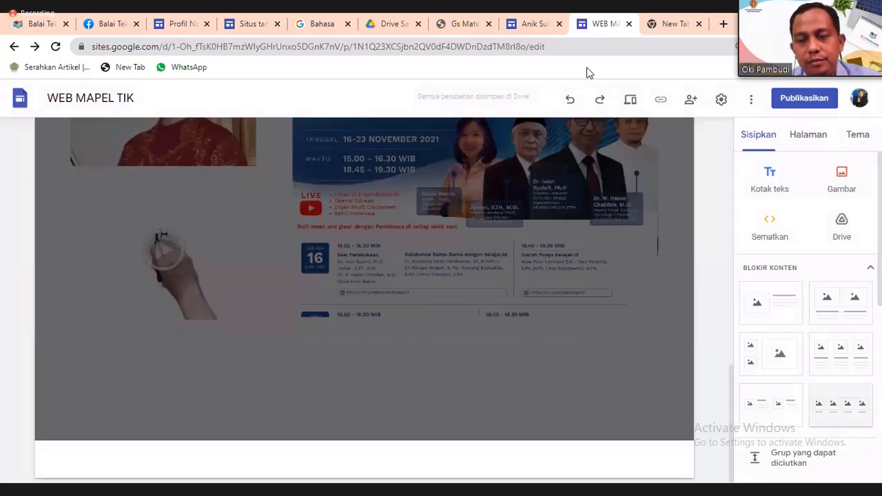
left_click(840, 404)
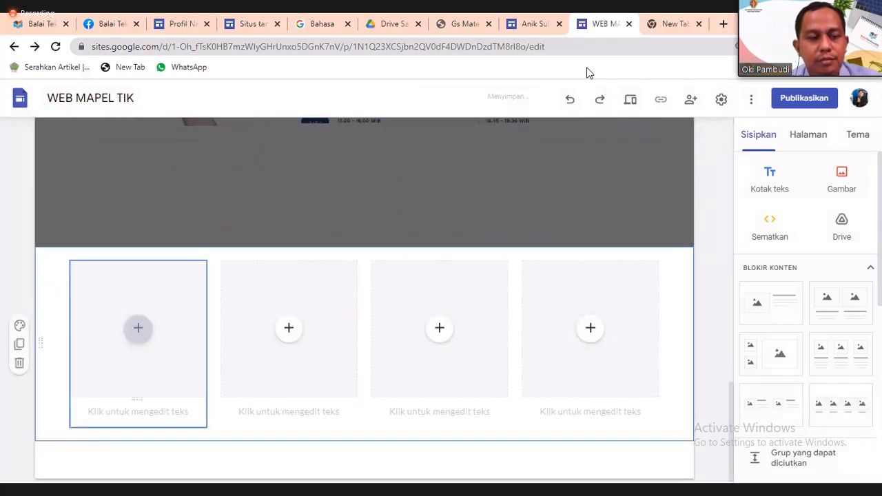
Open and dismiss the first image placeholder's insert choices, then scroll through the page.
left_click(138, 328)
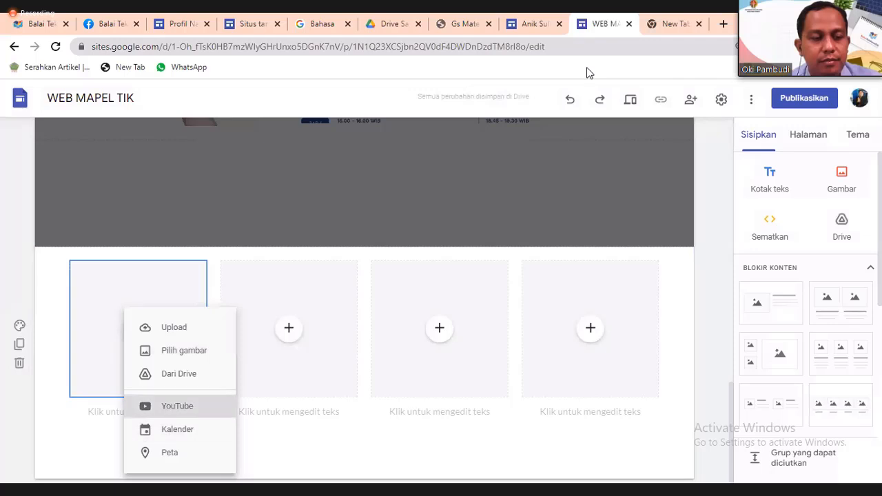
left_click(155, 289)
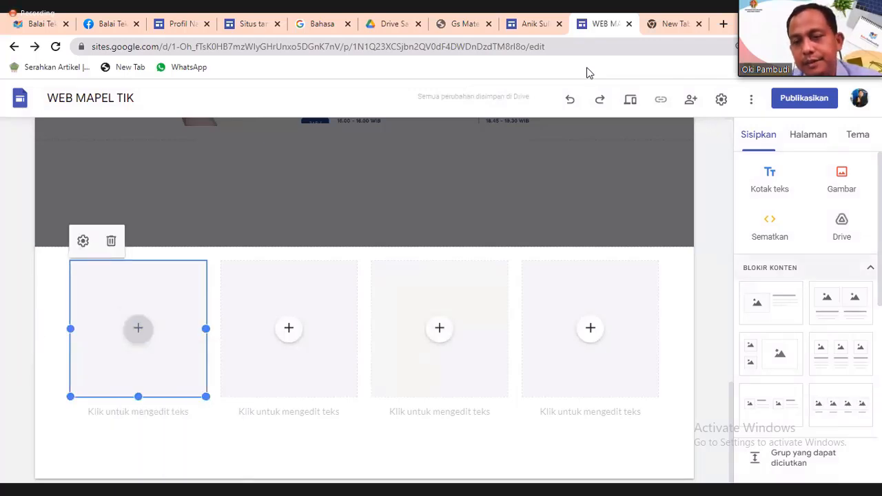
scroll(806, 317, "down", 5)
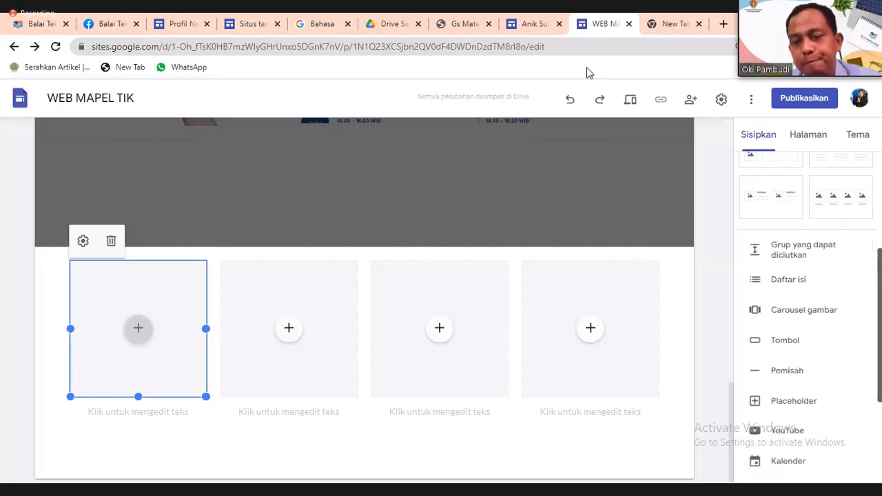
left_click_drag(879, 350, 880, 407)
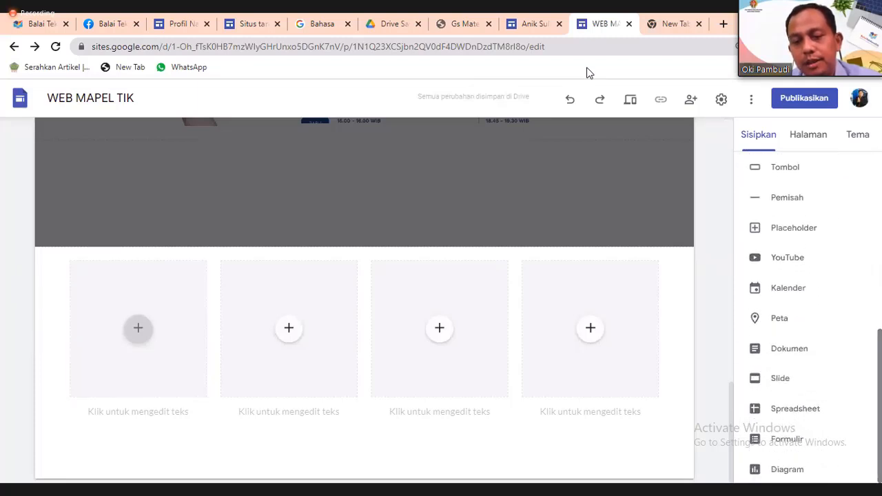
scroll(793, 403, "up", 6)
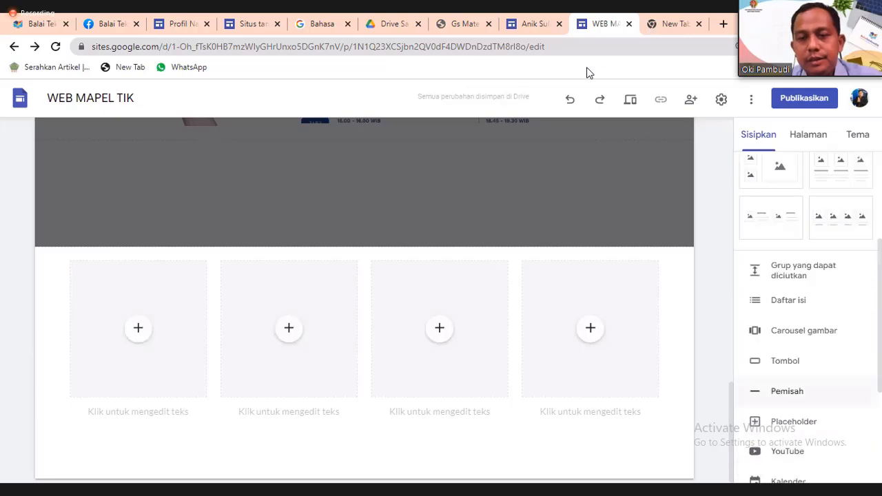
scroll(289, 328, "up", 6)
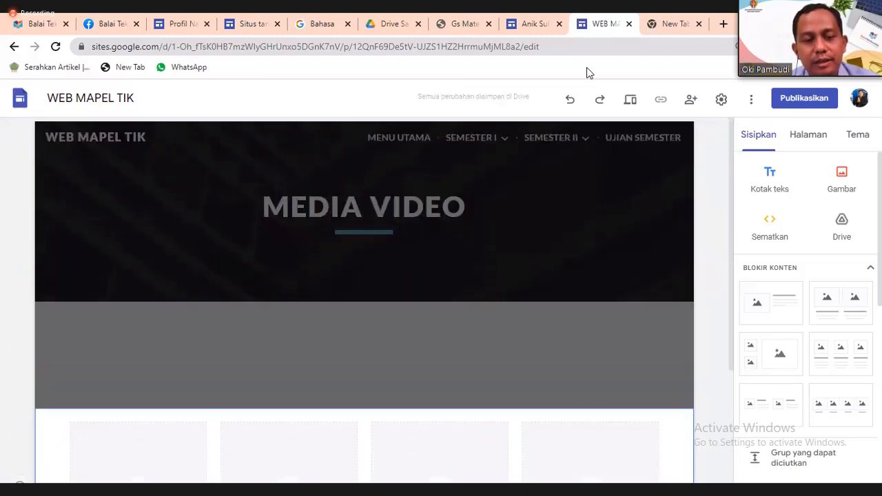
Insert the uploaded BIMTEK BELAJAR.ID PGRI YouTube video into the first placeholder.
scroll(440, 328, "down", 3)
left_click(138, 329)
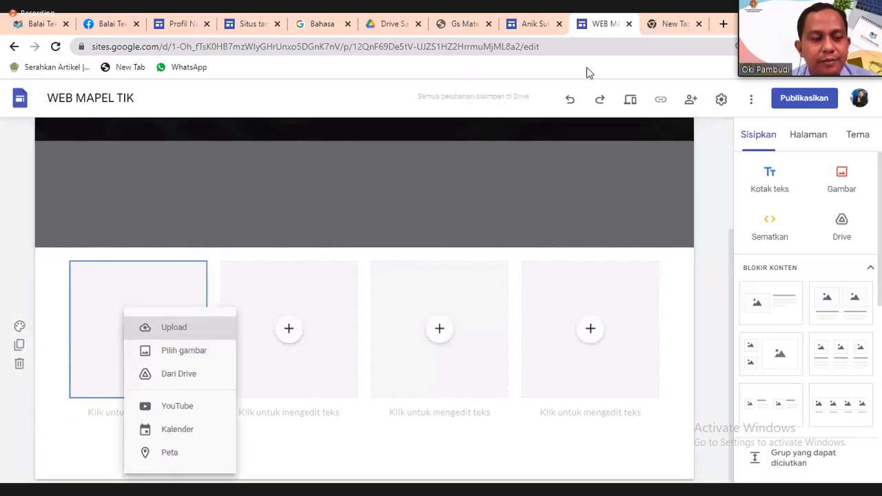
key("Down")
key("Down")
key("Down")
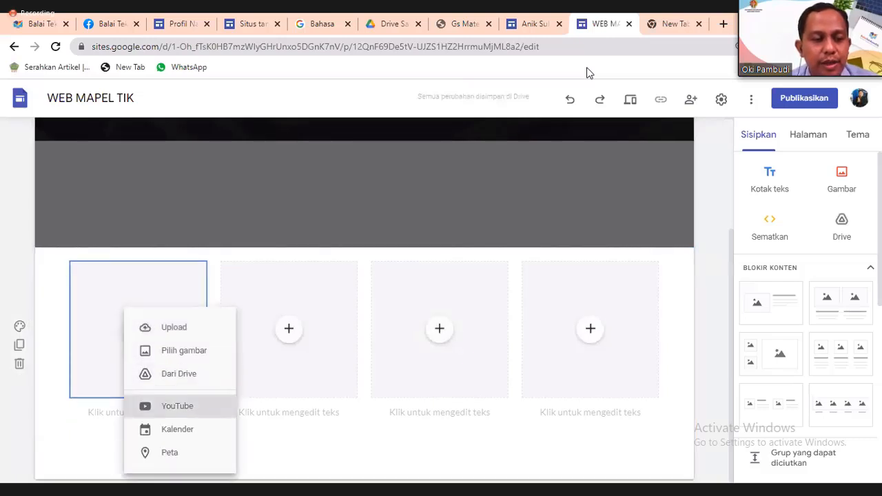
key("Return")
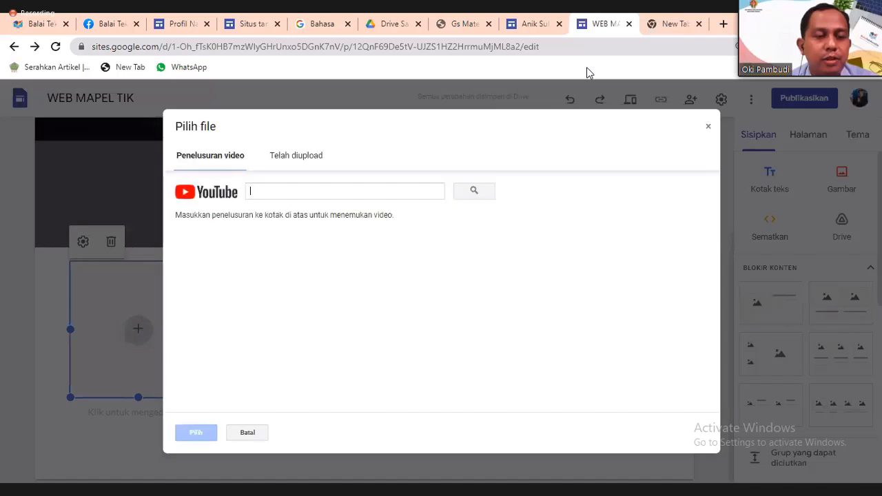
key("Return")
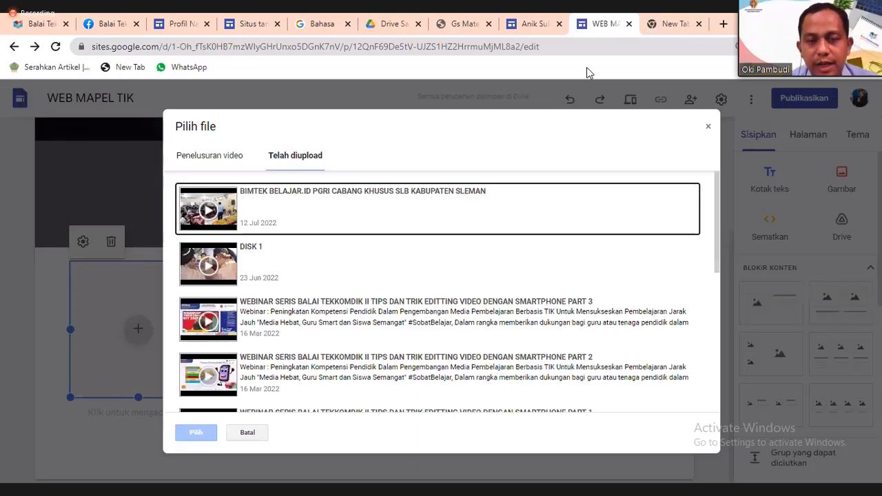
scroll(438, 292, "down", 5)
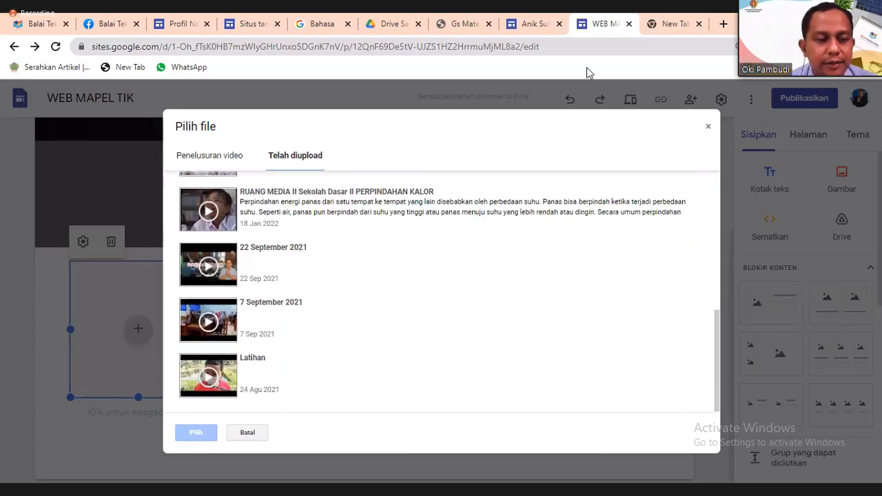
key("Tab")
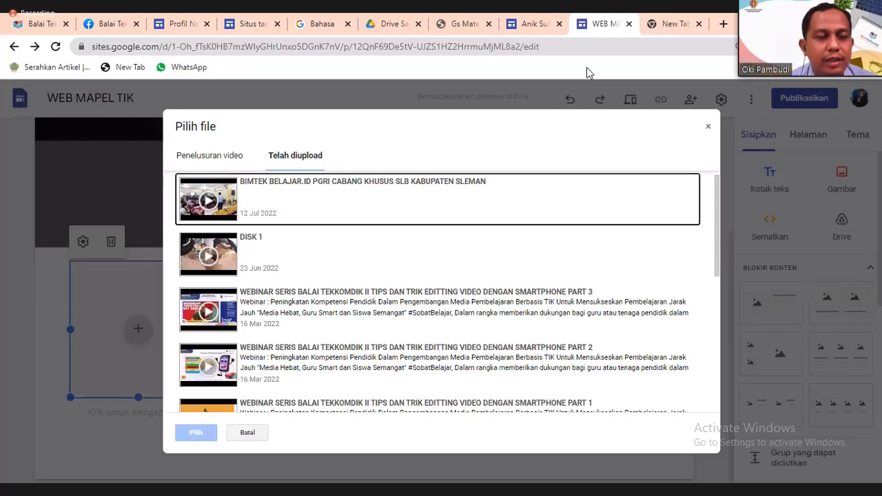
key("space")
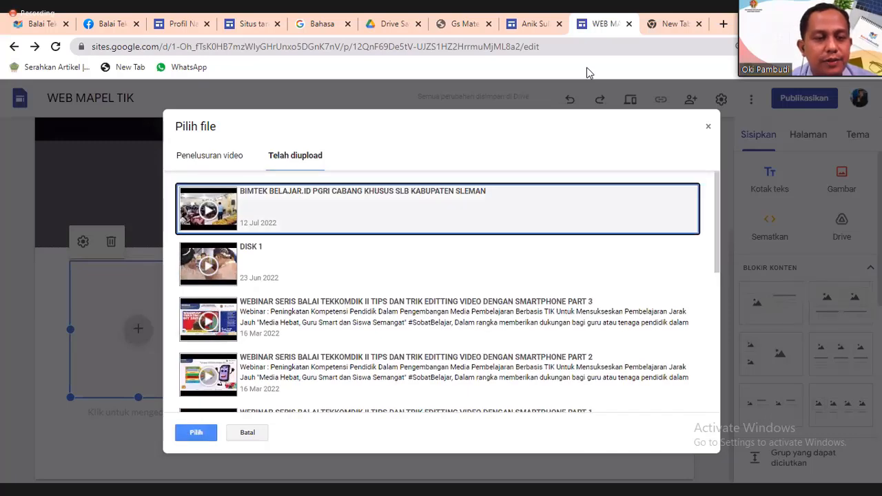
key("Return")
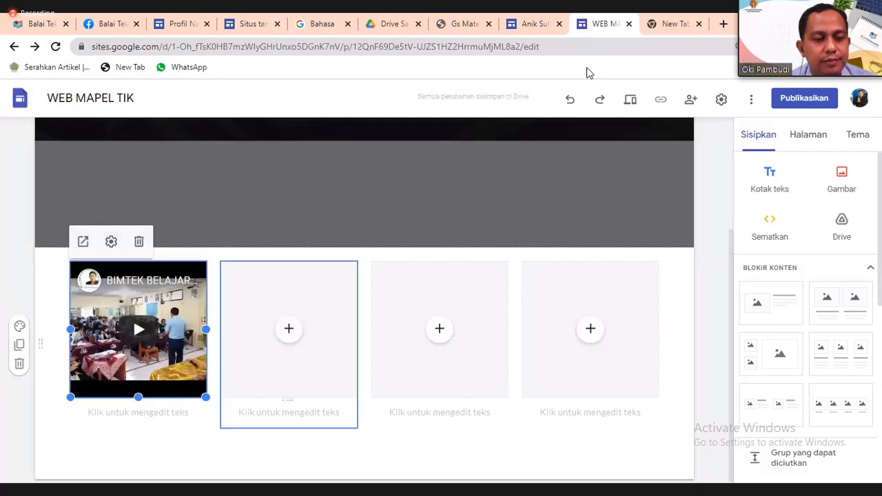
Insert the Part 3 webinar from the channel's uploaded videos into the second placeholder.
key("Return")
key("Down")
key("Down")
key("Down")
key("Down")
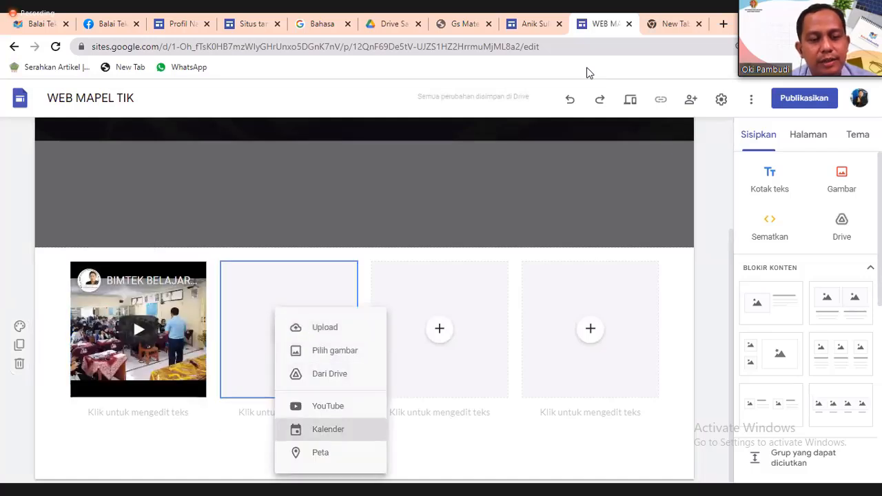
key("Up")
key("Return")
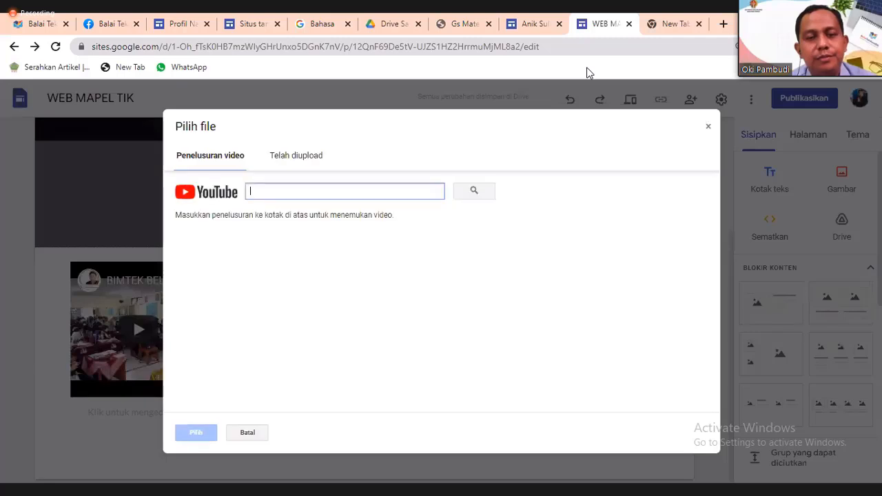
key("Right")
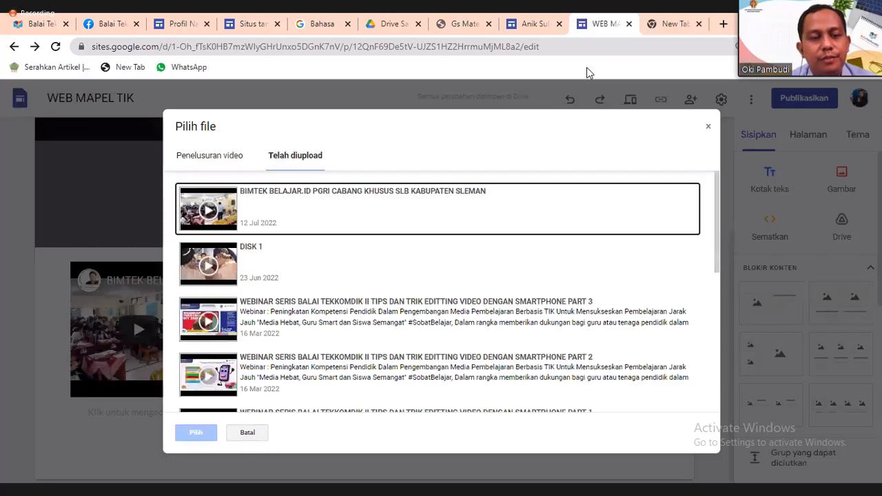
key("Down")
key("Down")
key("Return")
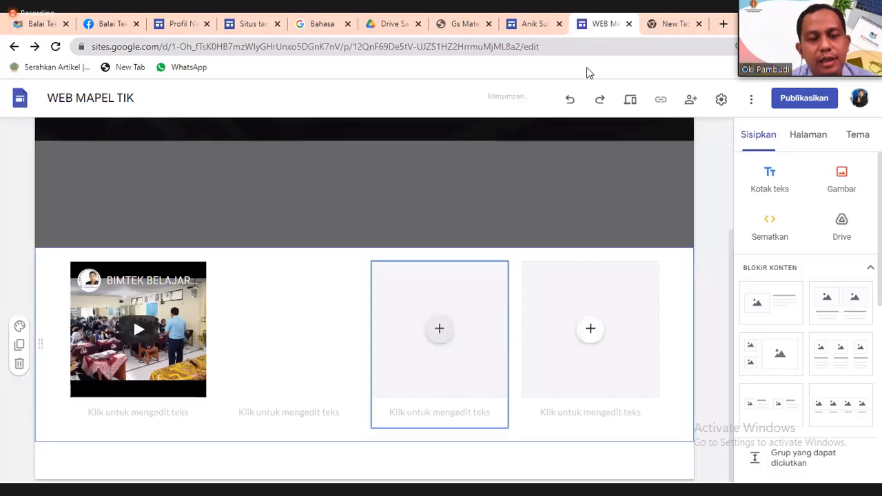
Delete the empty fourth placeholder and fill the third with the first 'PROFIL TEKKOMDIK' YouTube result.
key("Tab")
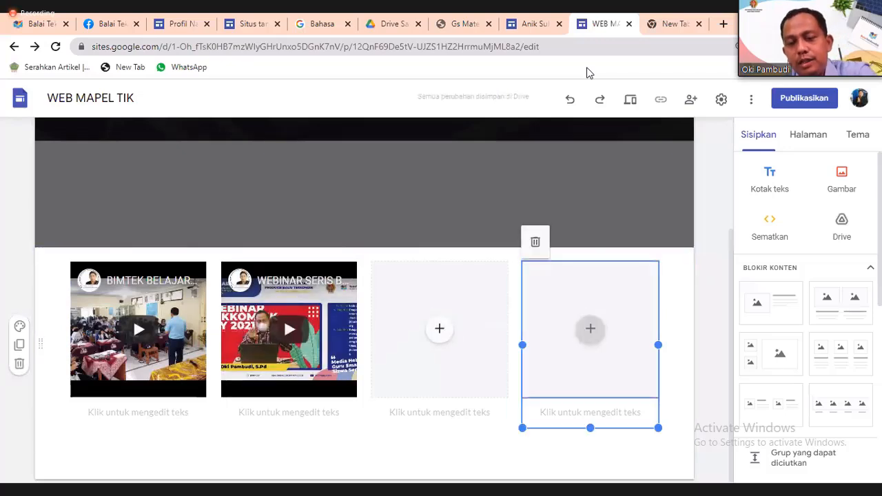
key("Delete")
key("Tab")
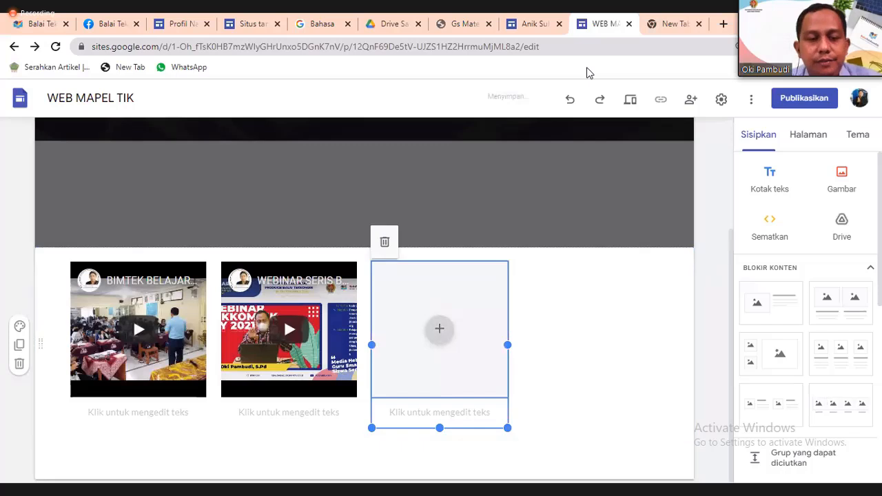
key("Return")
key("Down")
key("Down")
key("Down")
key("Down")
key("Up")
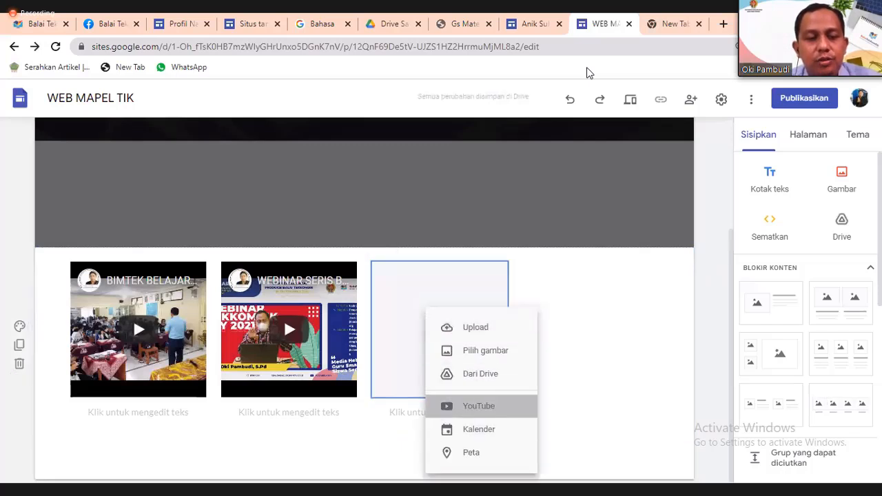
key("Return")
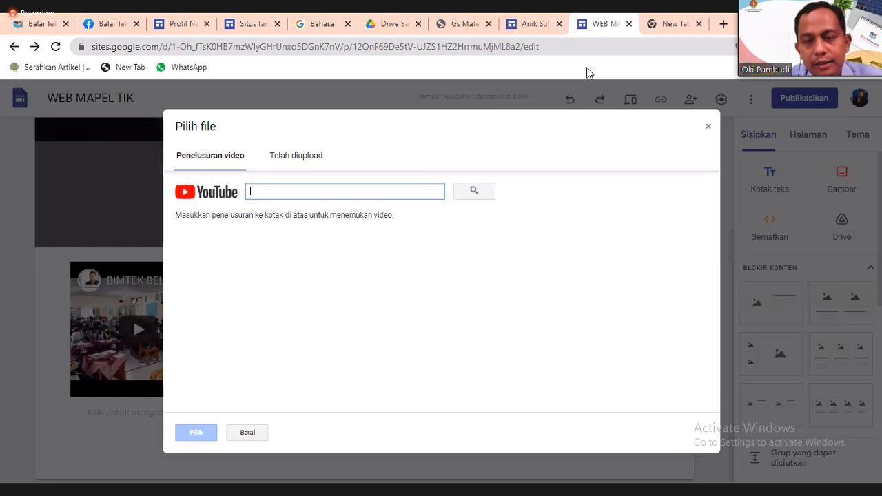
type("PR")
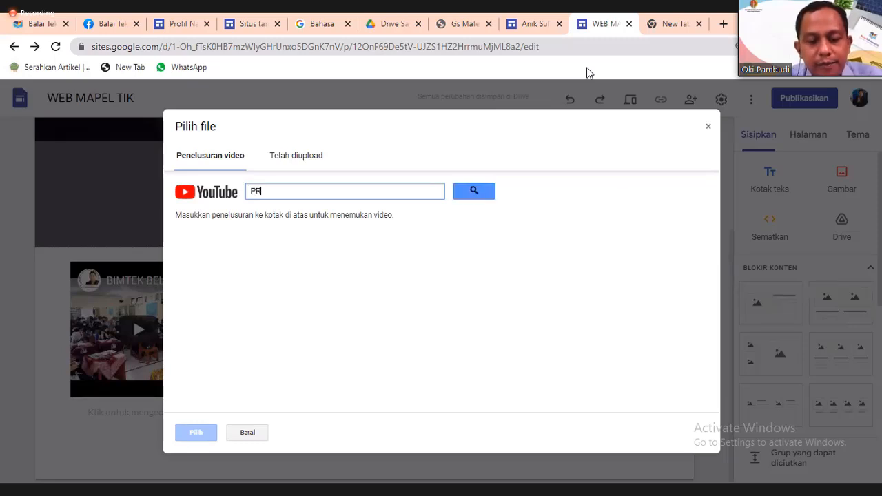
type("OFIL TE")
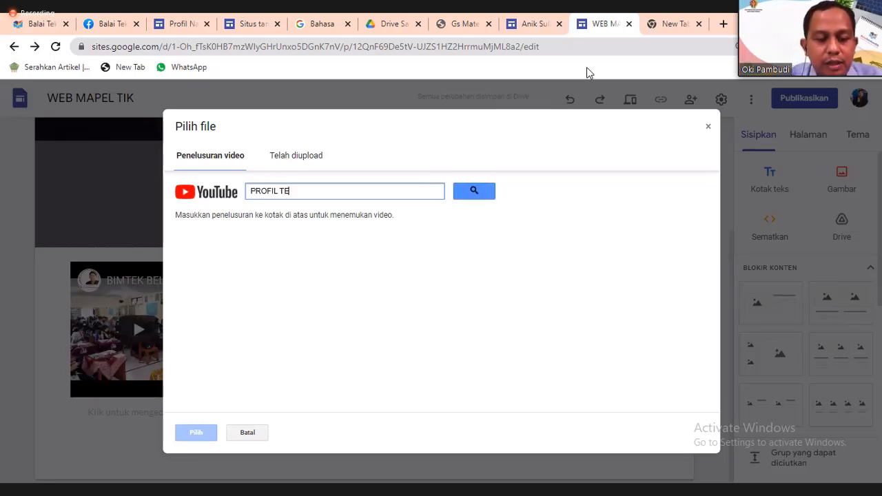
type("KKOMDIK")
key("Return")
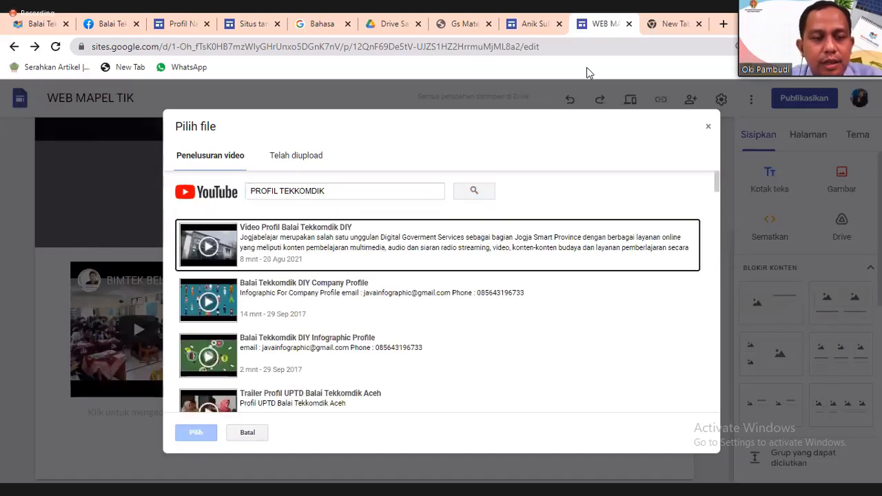
key("Return")
key("Return")
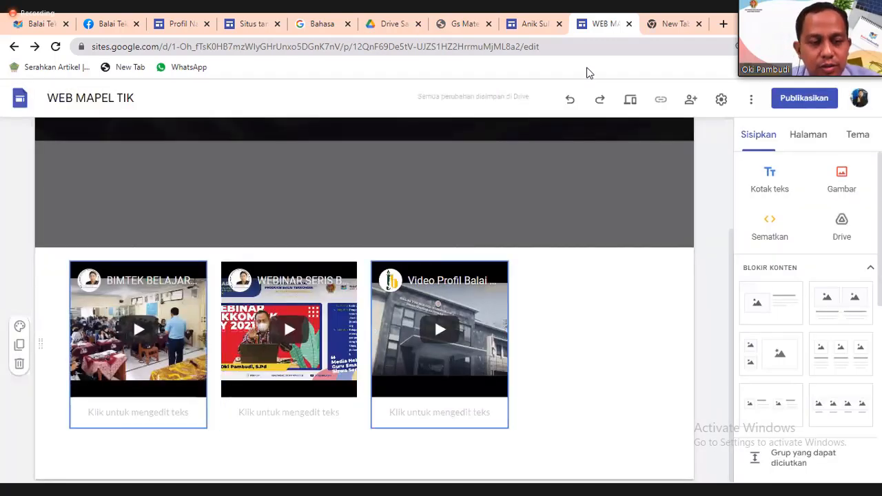
Rearrange the profile, webinar and BIMTEK videos across the row's columns.
left_click_drag(446, 320, 565, 321)
left_click_drag(293, 333, 390, 340)
left_click_drag(169, 344, 182, 388)
left_click_drag(541, 329, 619, 367)
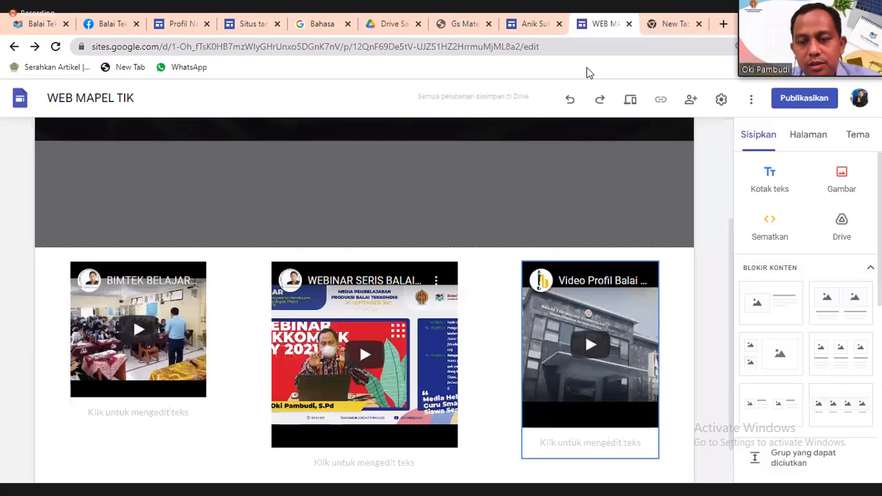
Add a two-column placeholder section below the videos, briefly trying the webinar video in it.
left_click(841, 303)
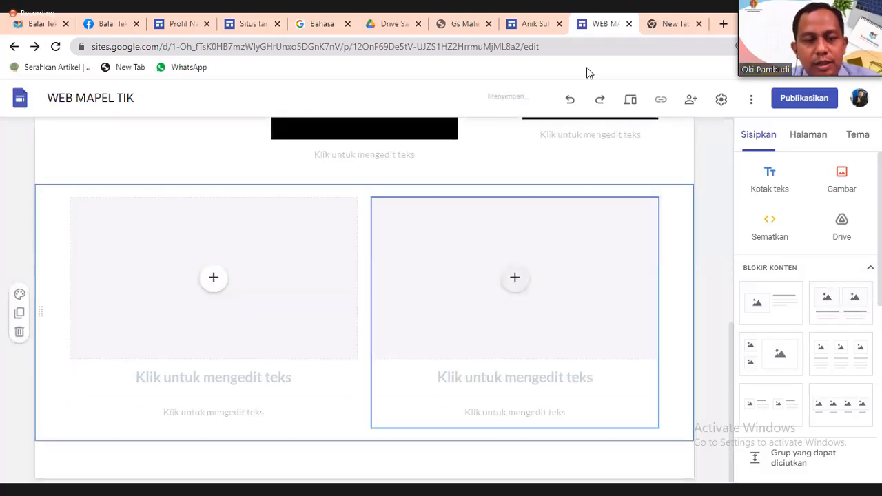
scroll(514, 282, "up", 4)
scroll(390, 248, "down", 2)
left_click_drag(389, 241, 276, 422)
mouse_move(386, 238)
left_mouse_down()
mouse_move(387, 297)
mouse_move(257, 448)
mouse_move(246, 432)
left_mouse_up()
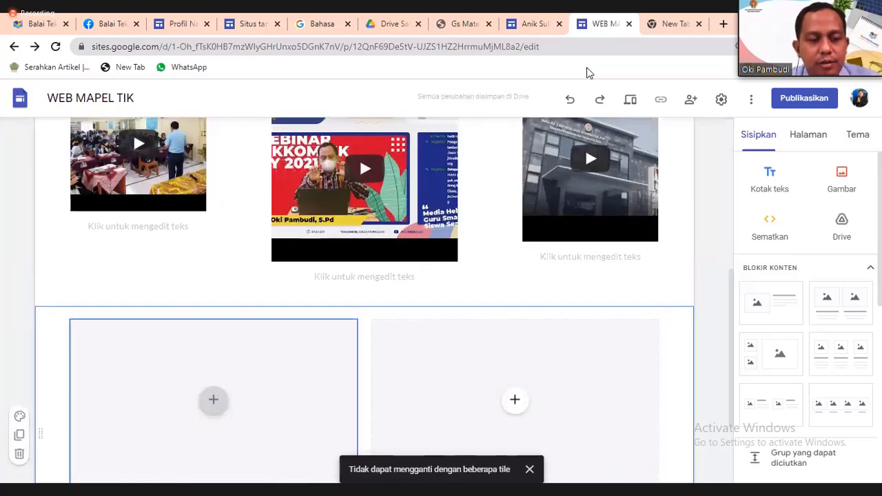
scroll(245, 432, "down", 2)
scroll(275, 386, "up", 4)
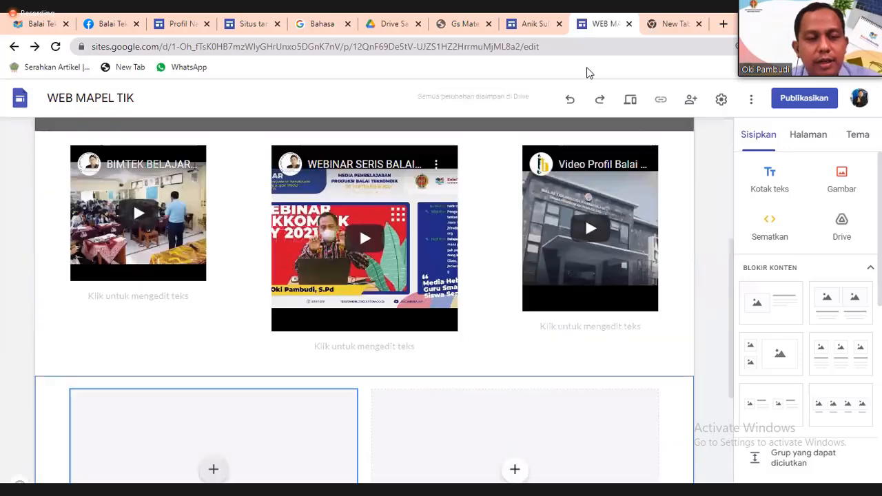
left_click_drag(386, 276, 438, 298)
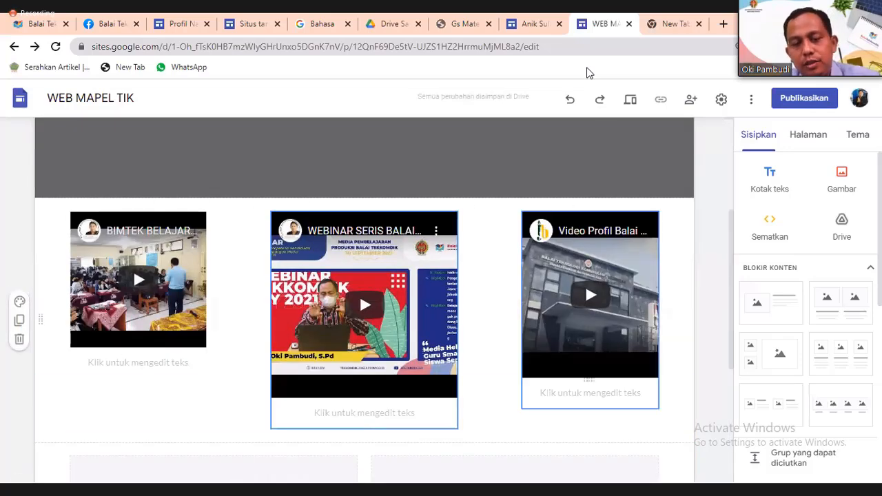
scroll(496, 331, "down", 1)
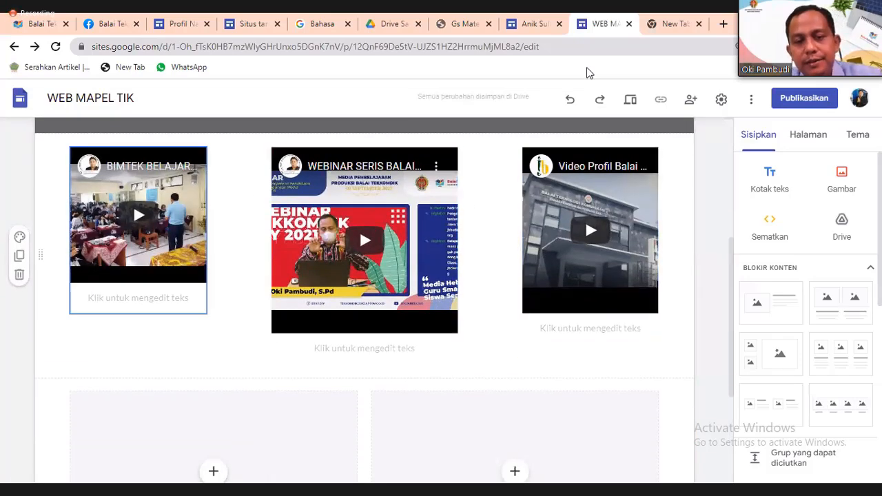
Delete the BIMTEK video and shift the webinar and profile videos left, side by side.
left_click(138, 297)
key("Delete")
left_click_drag(441, 329, 356, 328)
mouse_move(635, 286)
left_mouse_down()
mouse_move(545, 285)
mouse_move(523, 262)
left_mouse_up()
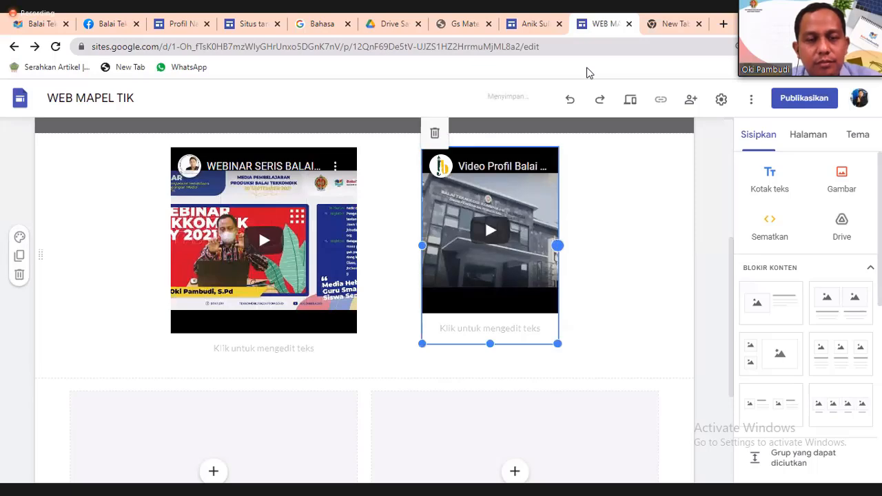
Widen the webinar video by dragging its left edge outward toward the page margin.
scroll(364, 276, "up", 4)
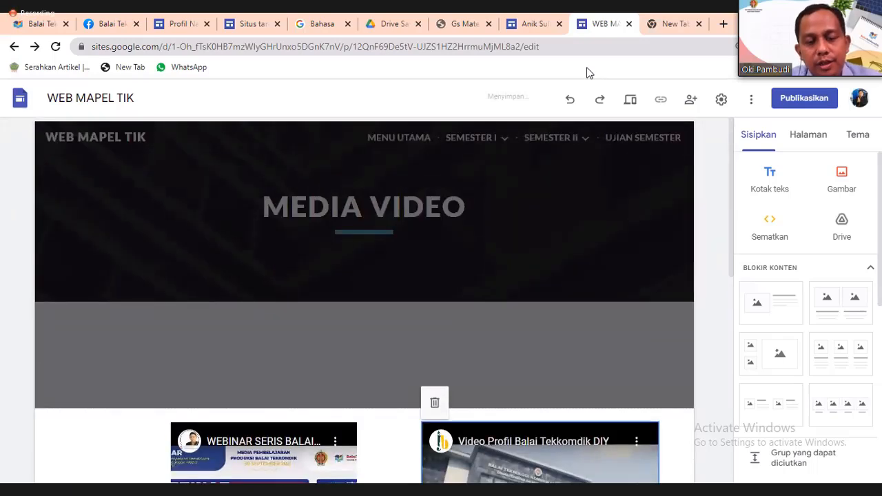
scroll(364, 276, "down", 3)
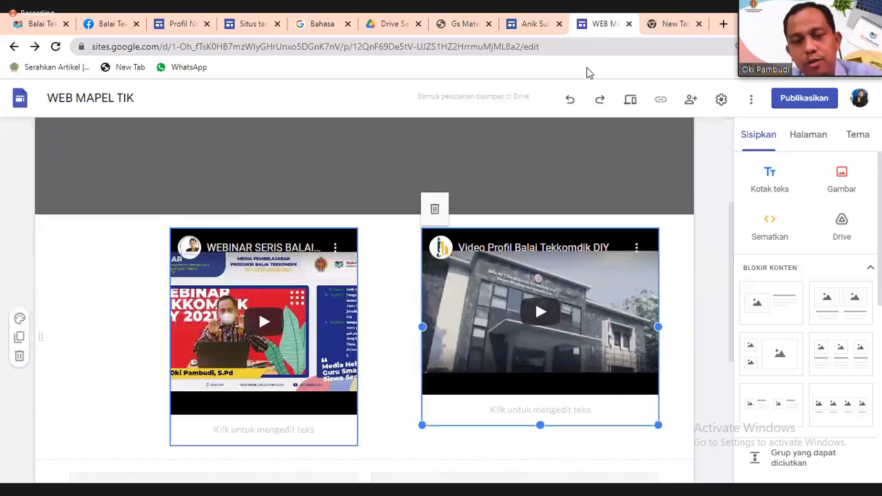
scroll(310, 275, "down", 4)
scroll(310, 275, "up", 2)
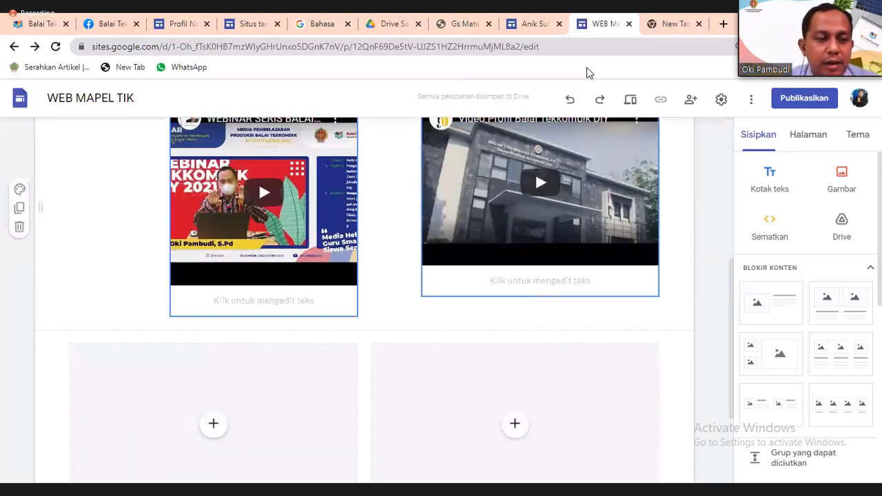
left_click(264, 214)
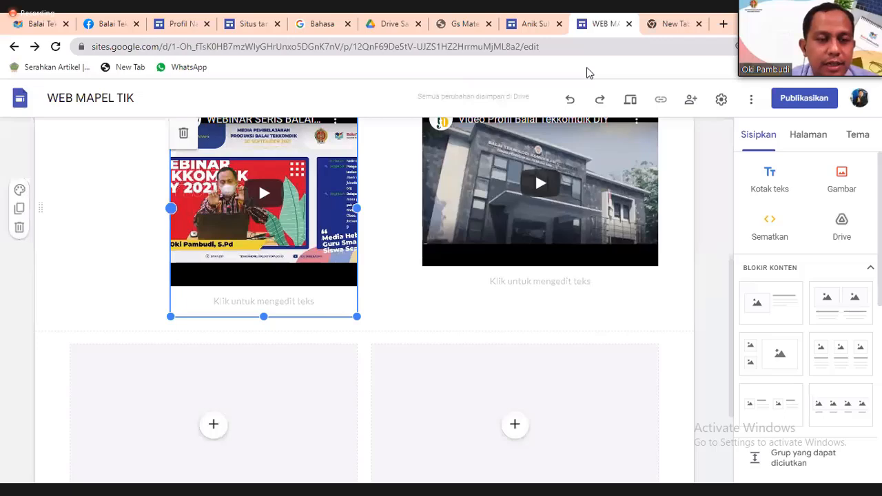
left_click_drag(171, 208, 121, 208)
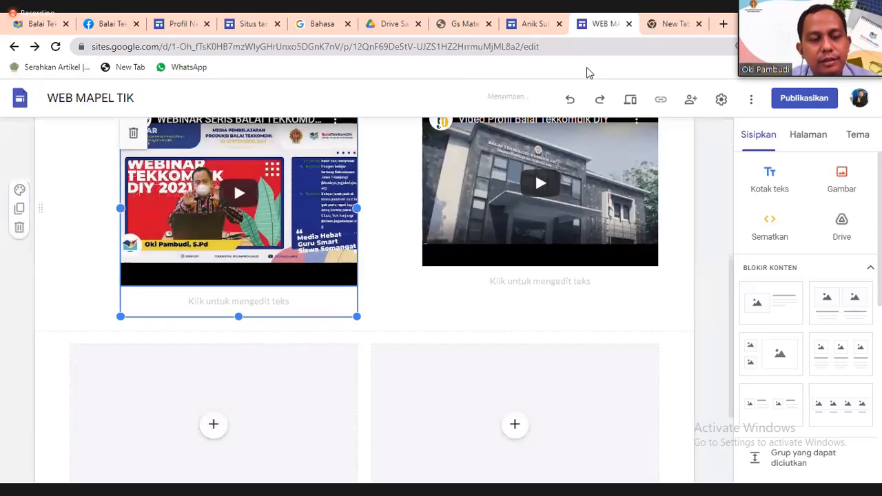
scroll(310, 276, "up", 4)
scroll(310, 310, "down", 4)
left_click(213, 425)
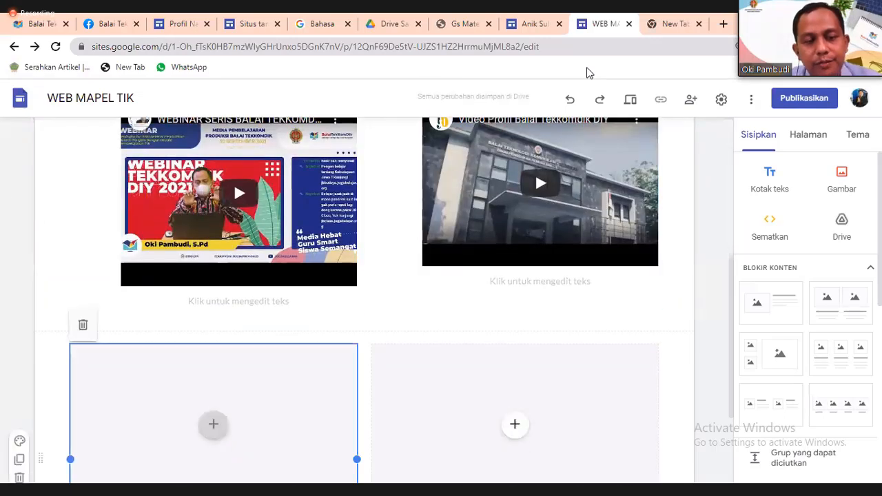
Replace the empty placeholder with a media-left, text-right section holding the first 'MATERI SMK' YouTube result.
key("Delete")
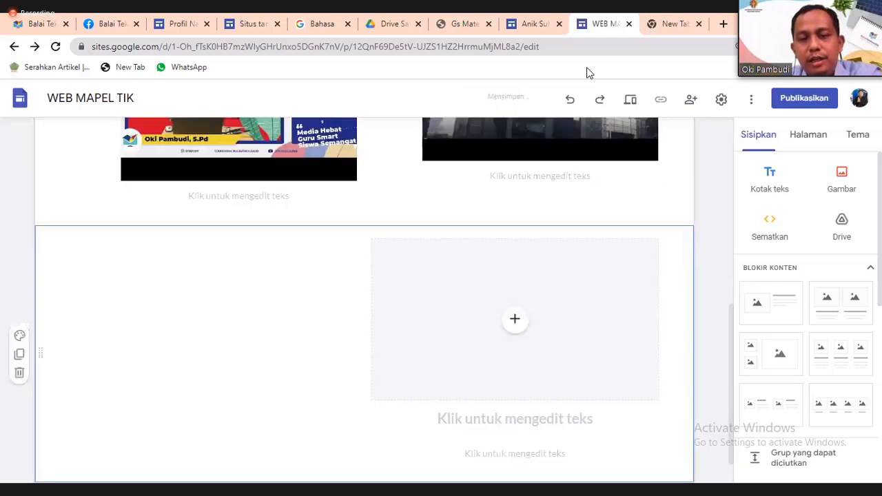
left_click(771, 303)
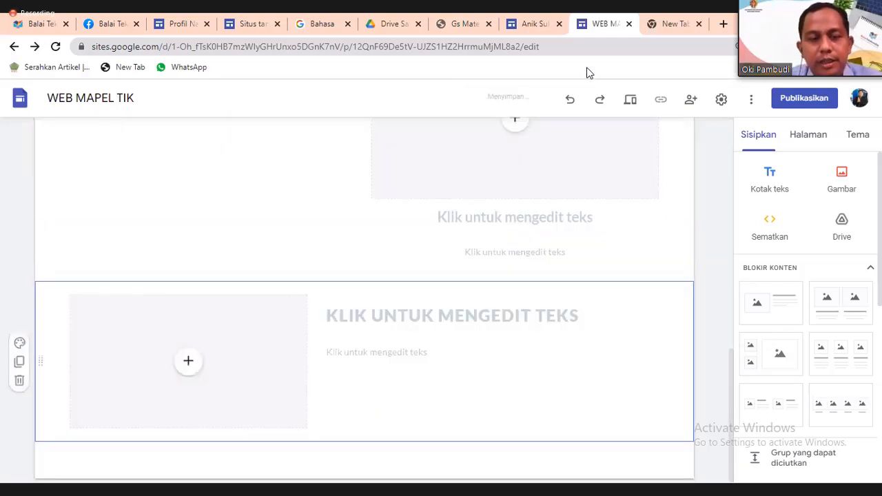
left_click(189, 361)
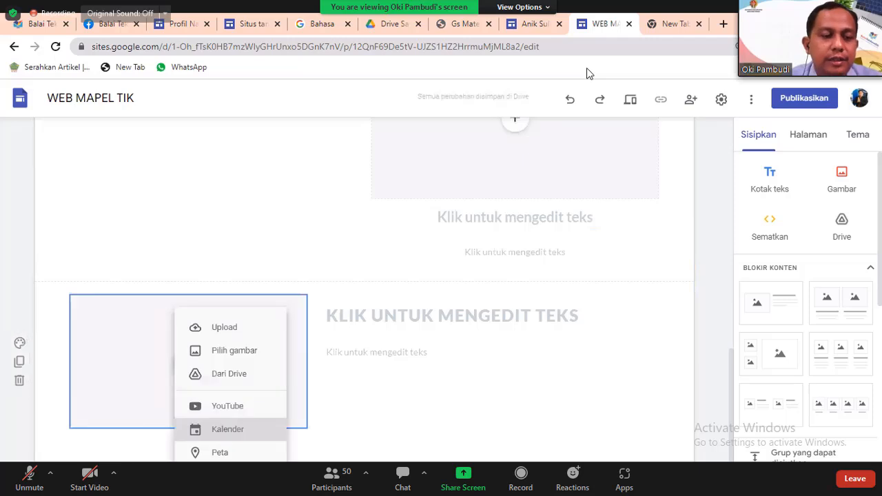
left_click(227, 405)
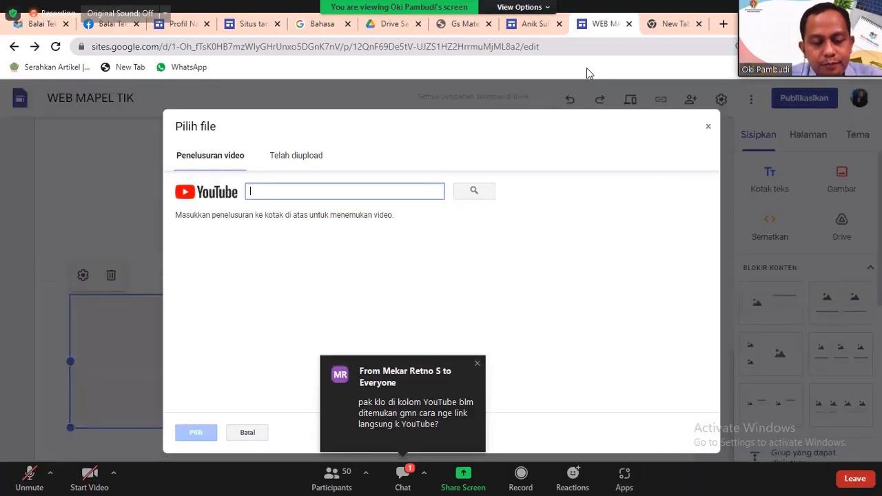
type("MATERI")
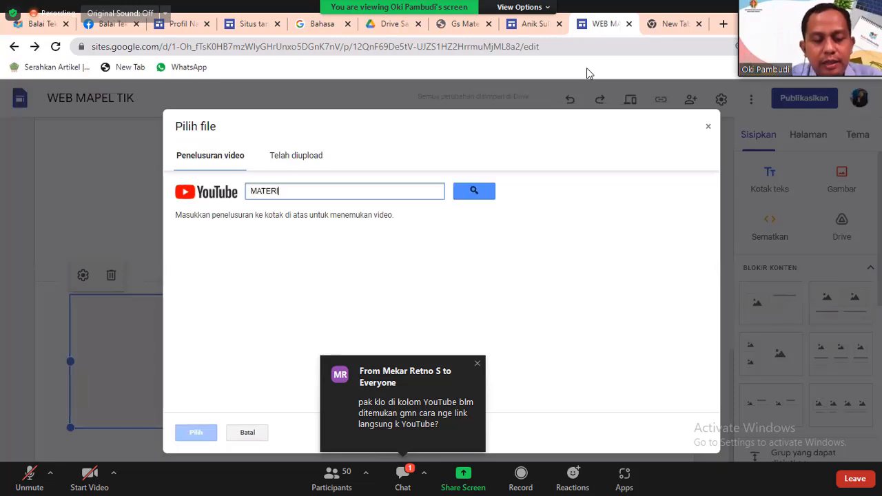
type(" SMK")
key("Return")
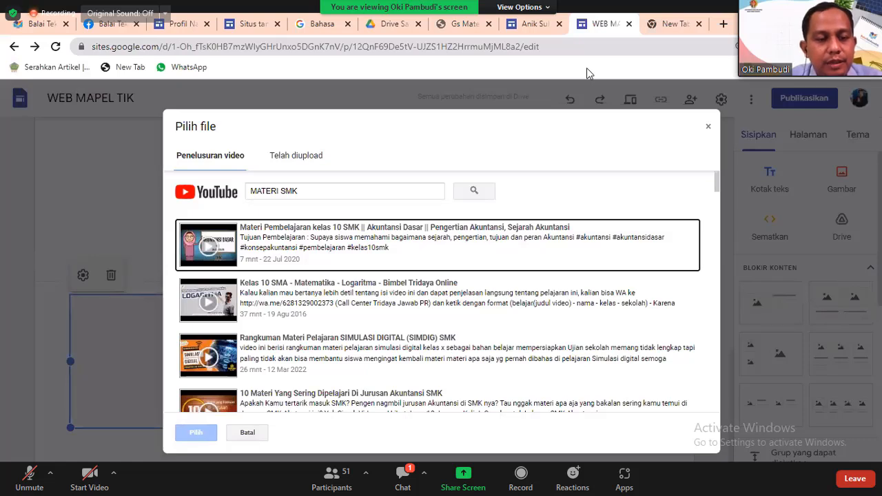
key("Escape")
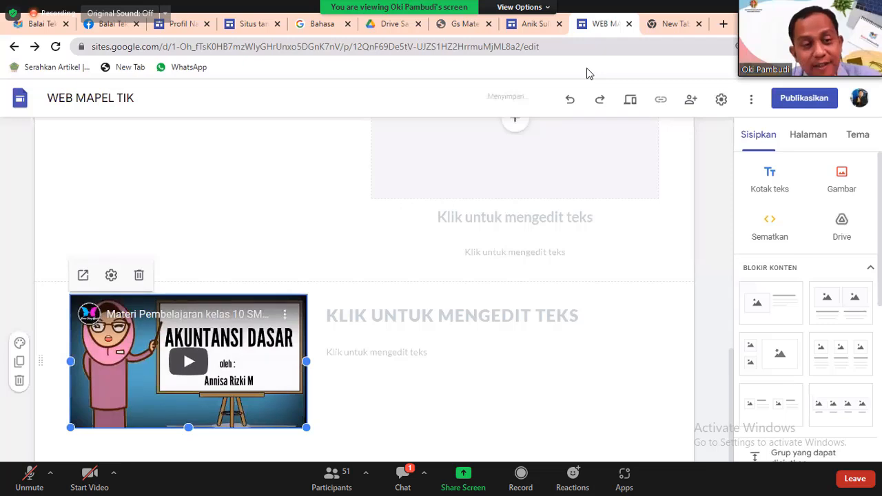
Type the heading 'AKUNTANSI DASAR' beside the video.
left_click(452, 316)
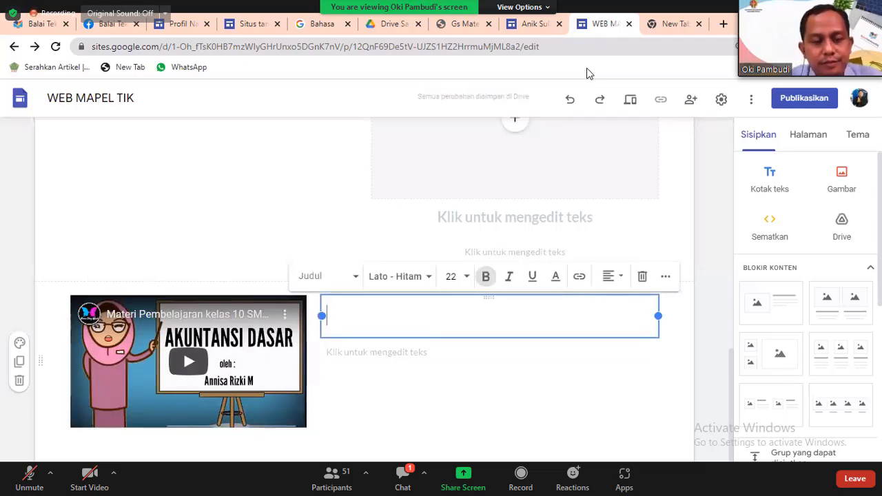
type("AKUNTASN")
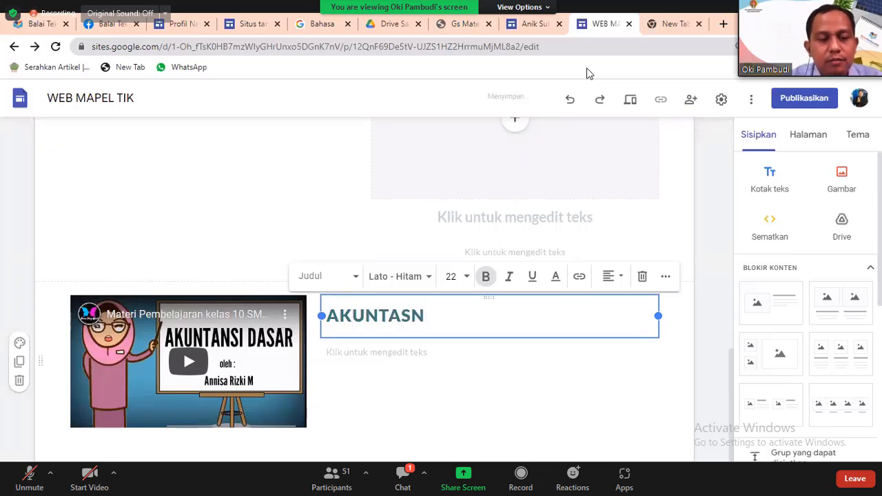
key("BackSpace")
key("BackSpace")
type("NSI")
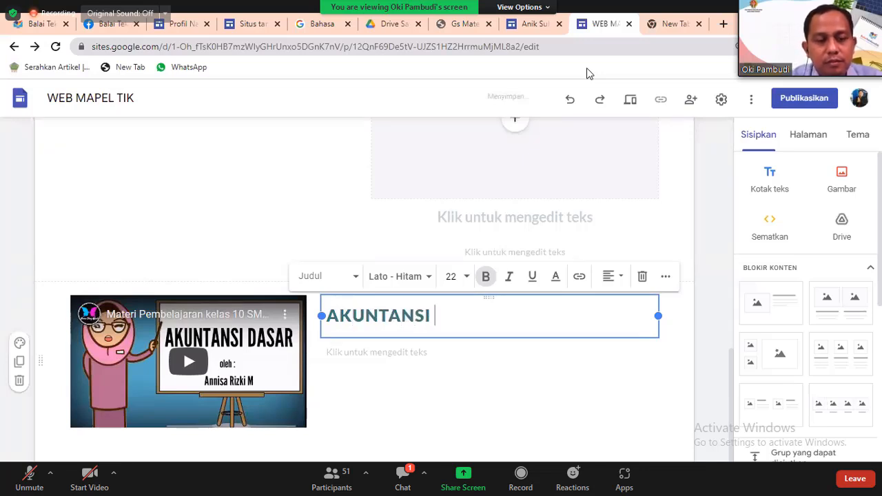
type(" DASAR")
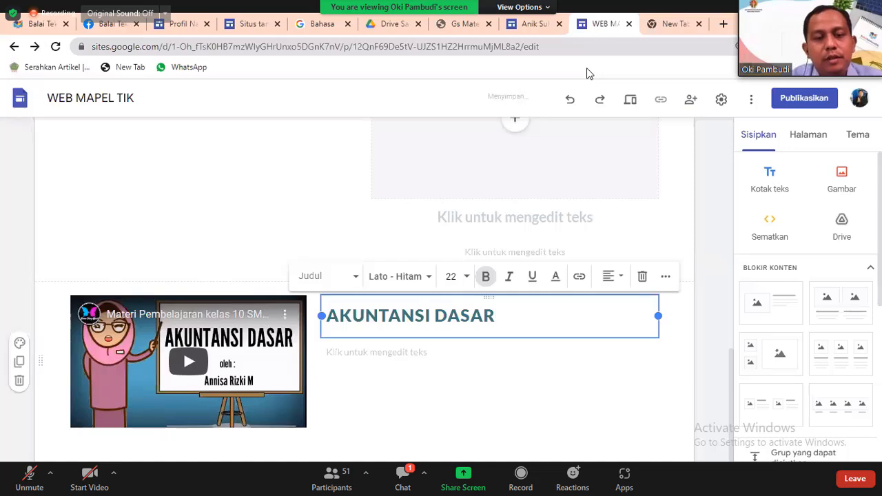
key("Escape")
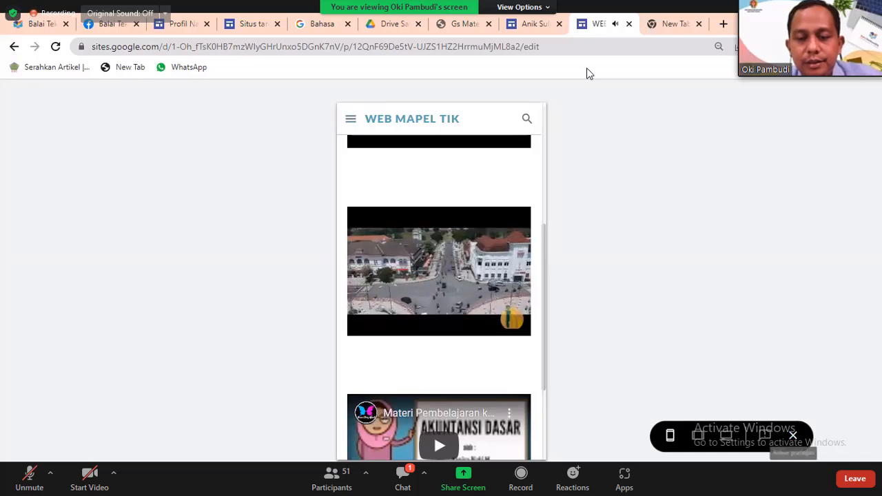
Close the site preview and return to the editor.
left_click(793, 435)
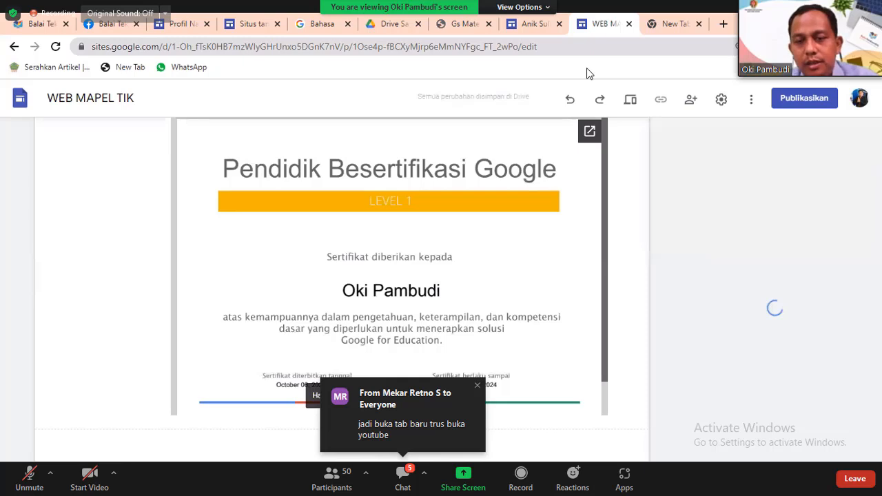
Scroll down to the slide embed and briefly check the meeting chat.
scroll(389, 276, "down", 1)
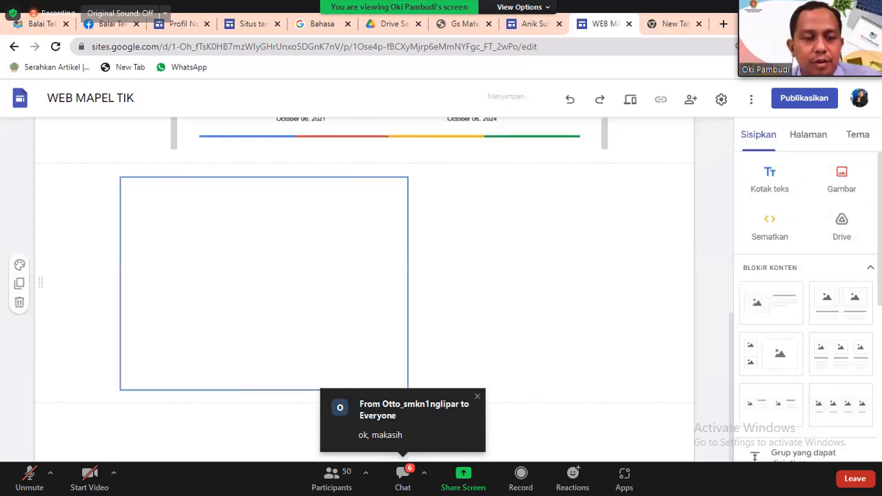
left_click(403, 474)
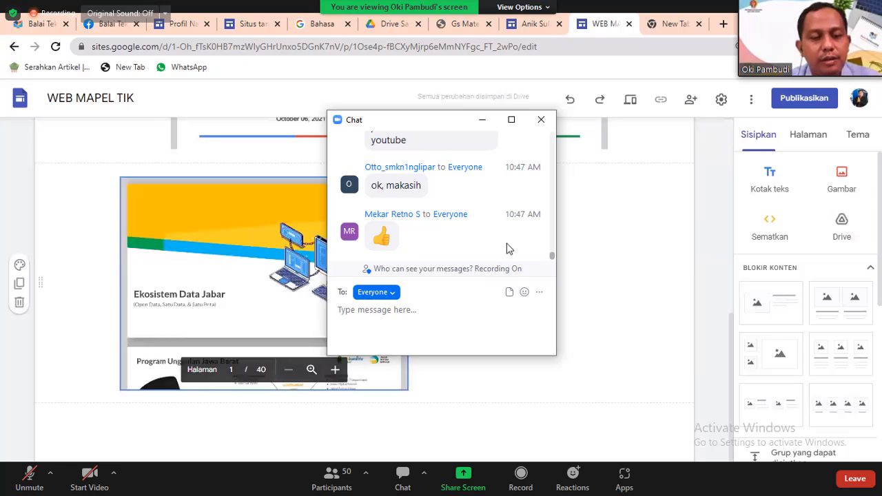
left_click(541, 120)
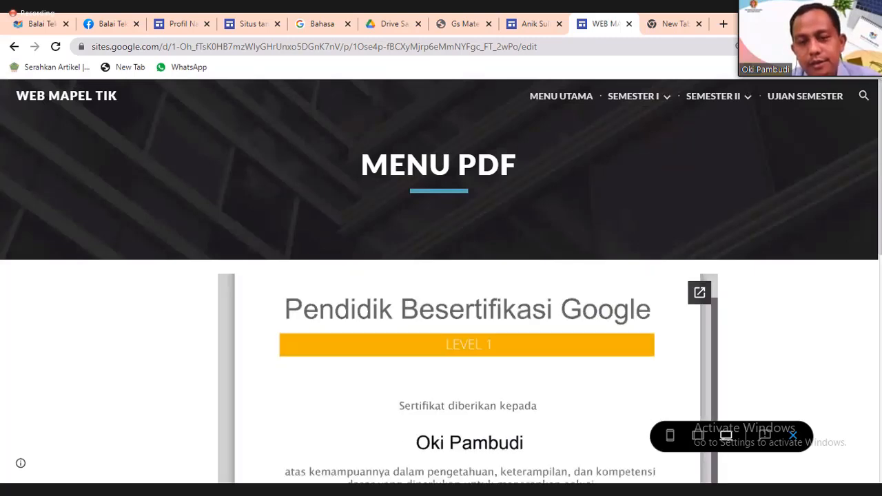
Open the MEDIA VIDEO page from the preview's navigation menu.
scroll(441, 283, "down", 8)
scroll(441, 283, "up", 5)
mouse_move(713, 96)
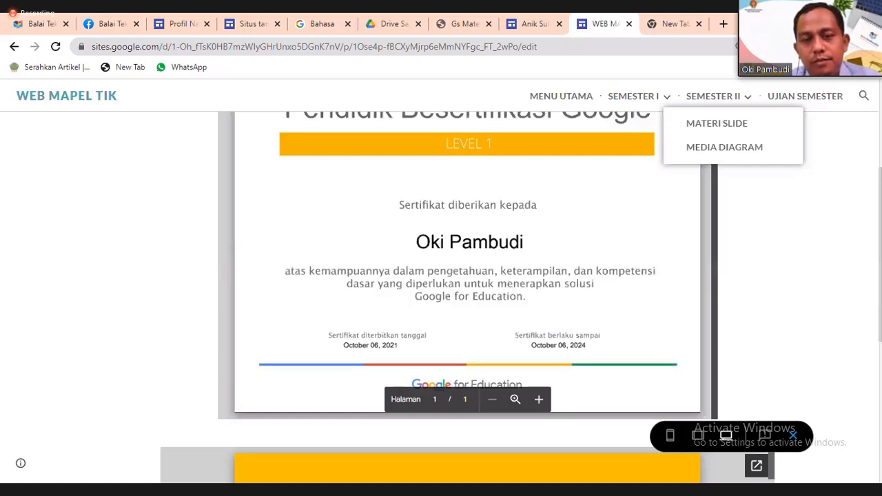
left_click(725, 147)
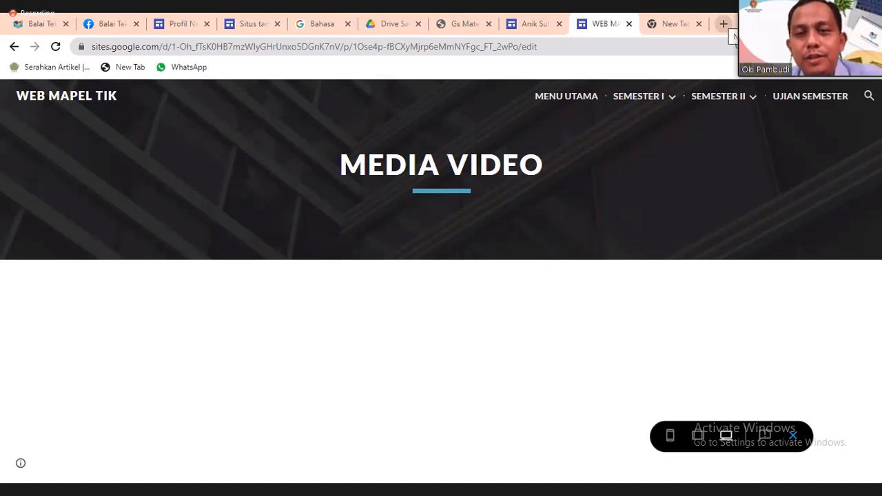
In a new tab, search YouTube for 'materi smk jurusan akuntansi kelas 10' and open the accounting-equation video.
left_click(723, 24)
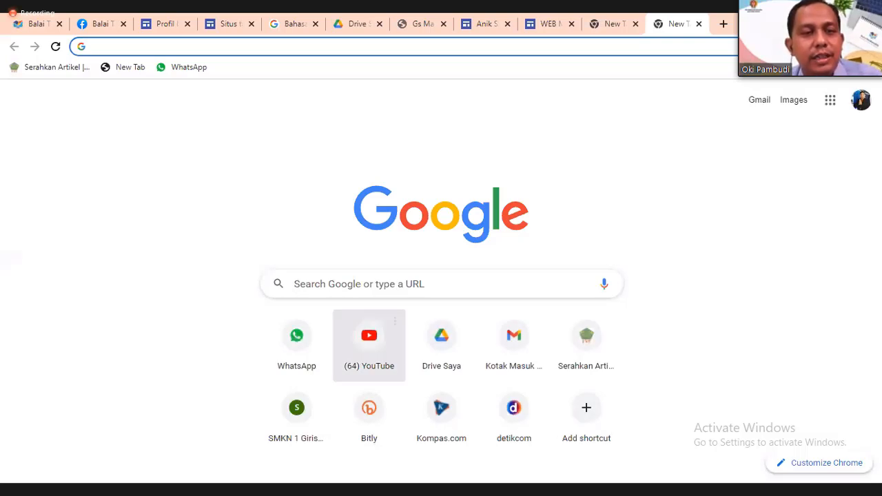
left_click(369, 341)
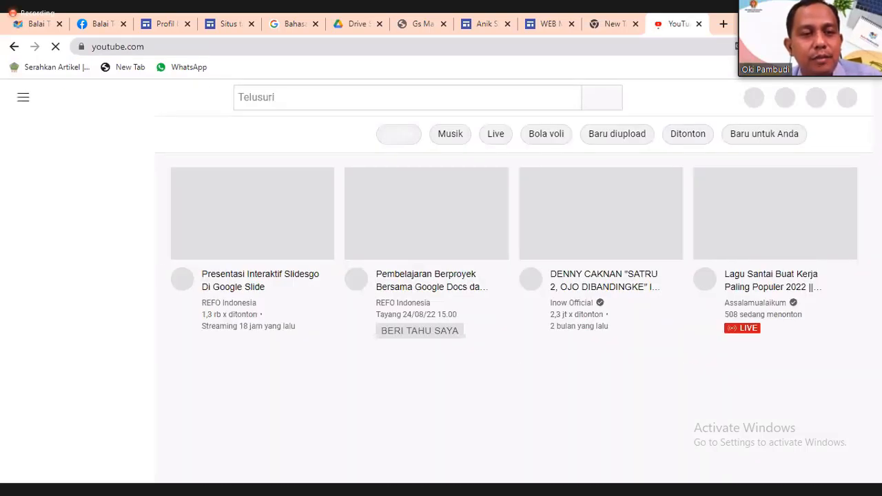
type("MATERI SMK")
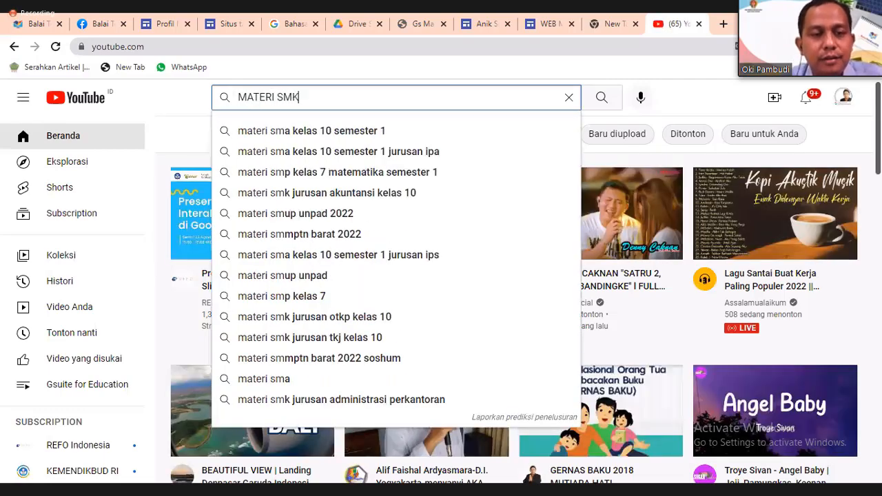
left_click(326, 131)
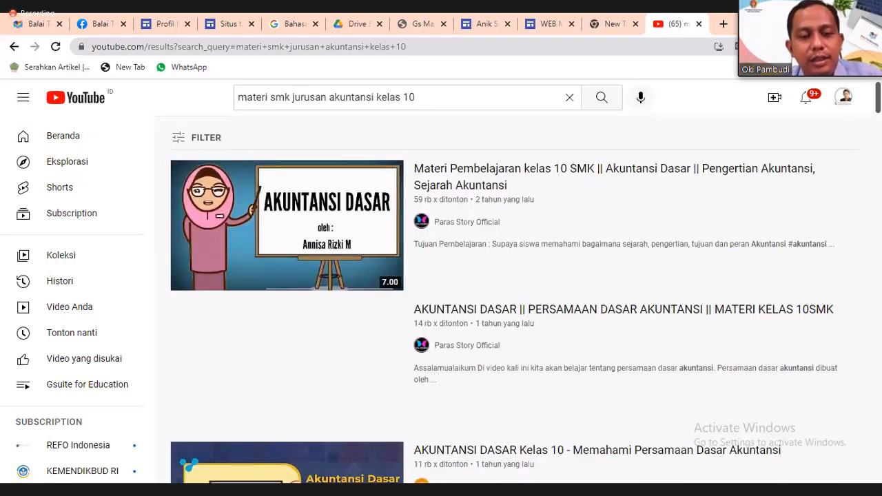
left_click(296, 369)
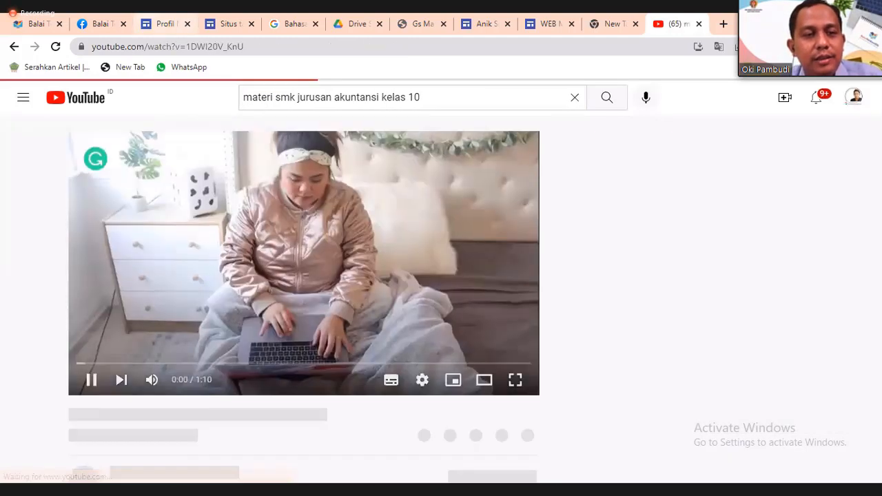
Copy the video's URL and switch back to the WEB MAPEL TIK tab.
left_click(167, 46)
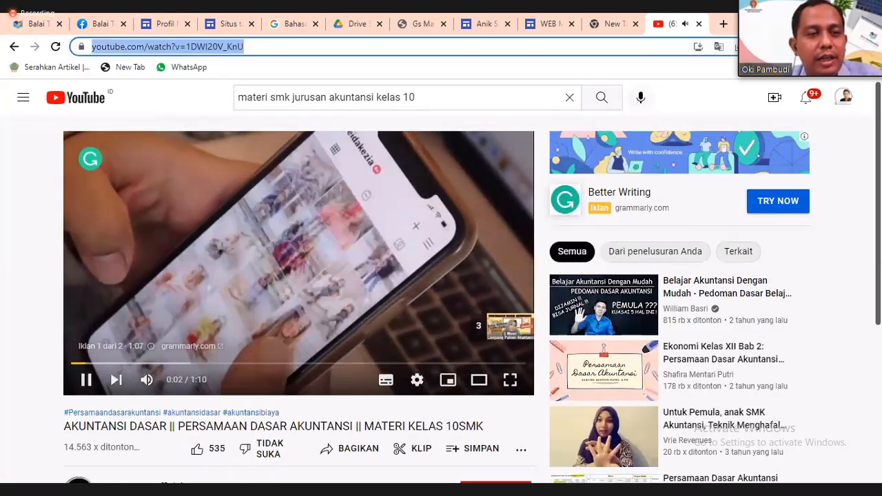
right_click(151, 48)
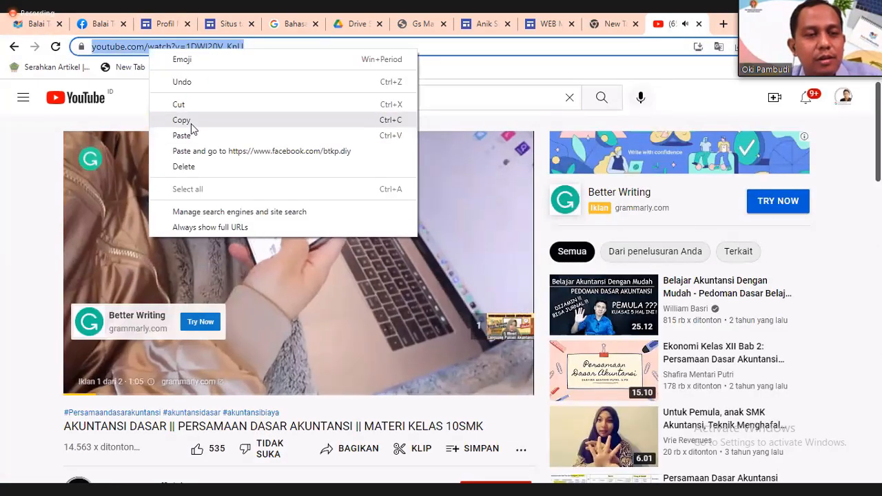
left_click(191, 124)
key("ctrl+shift+Tab")
key("ctrl+shift+Tab")
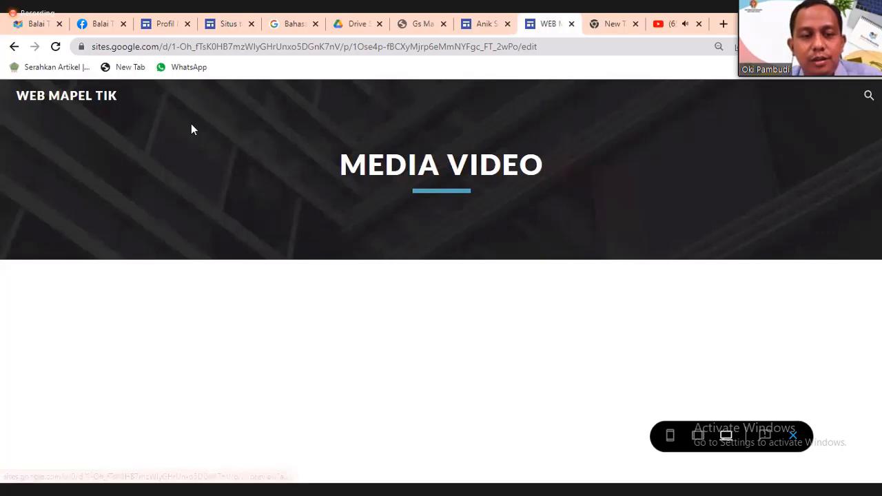
Add an image-and-text block and search YouTube in its placeholder with the pasted Persamaan Dasar Akuntansi link.
left_click(793, 436)
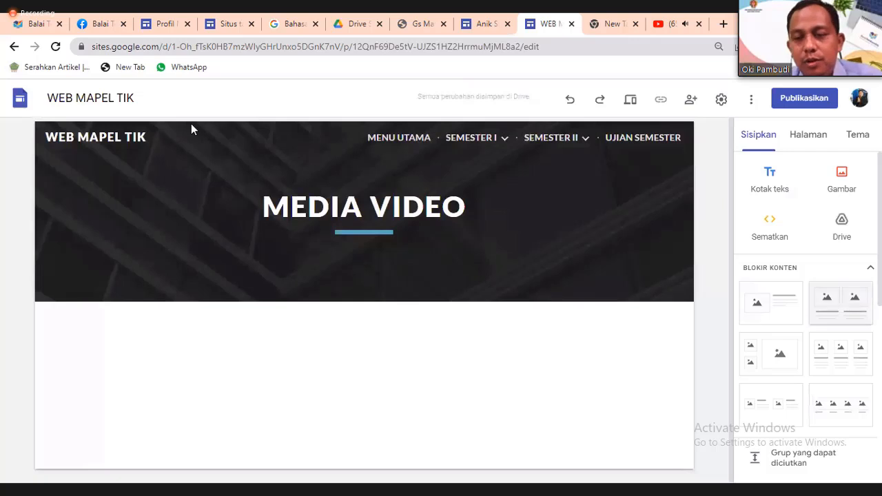
left_click(770, 302)
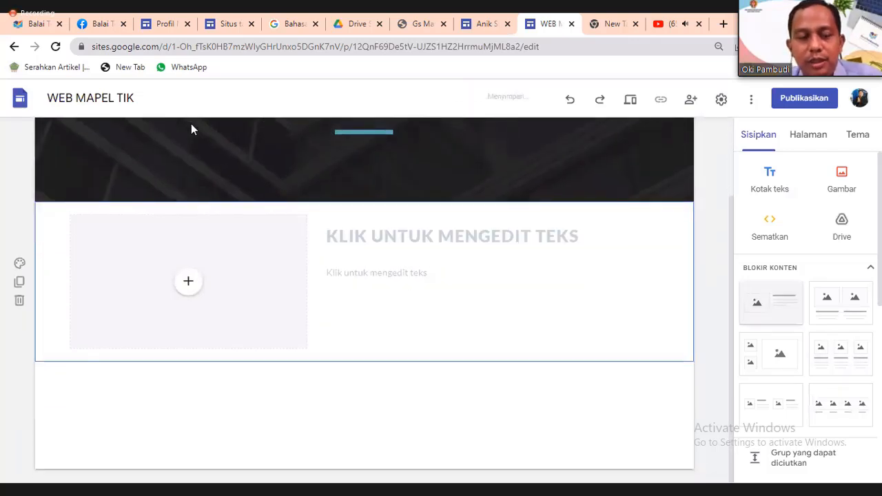
left_click(188, 281)
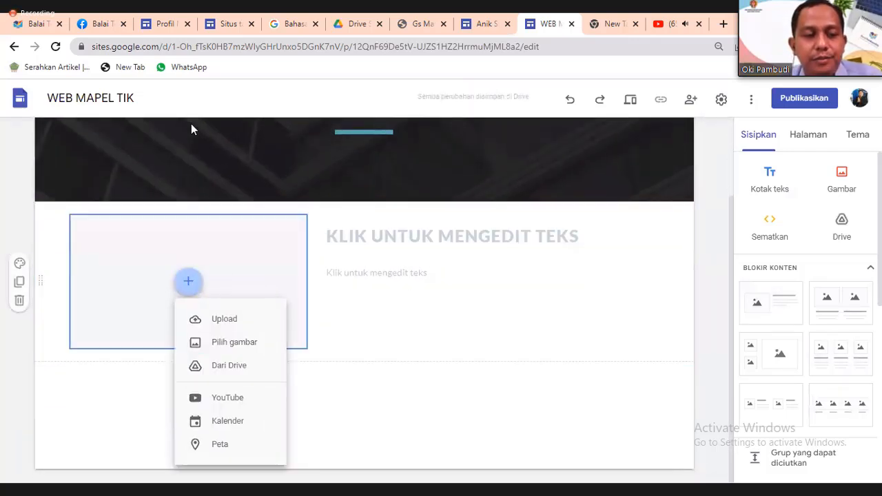
left_click(227, 398)
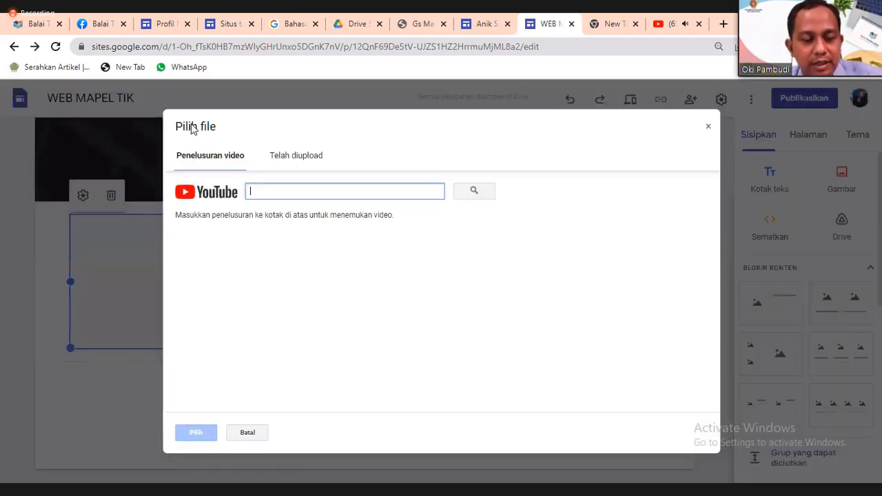
key("ctrl+v")
key("Return")
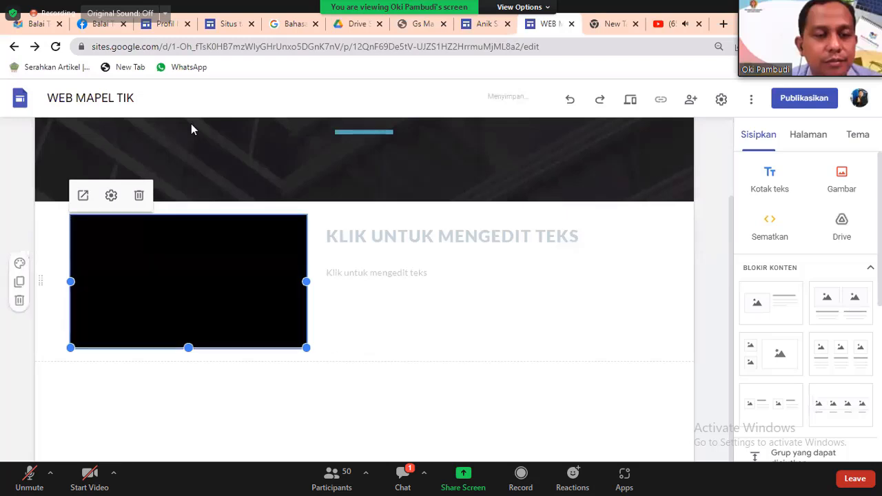
Scroll up the MATERI SLIDE page to view the classroom-photo carousel below the header.
scroll(193, 129, "up", 2)
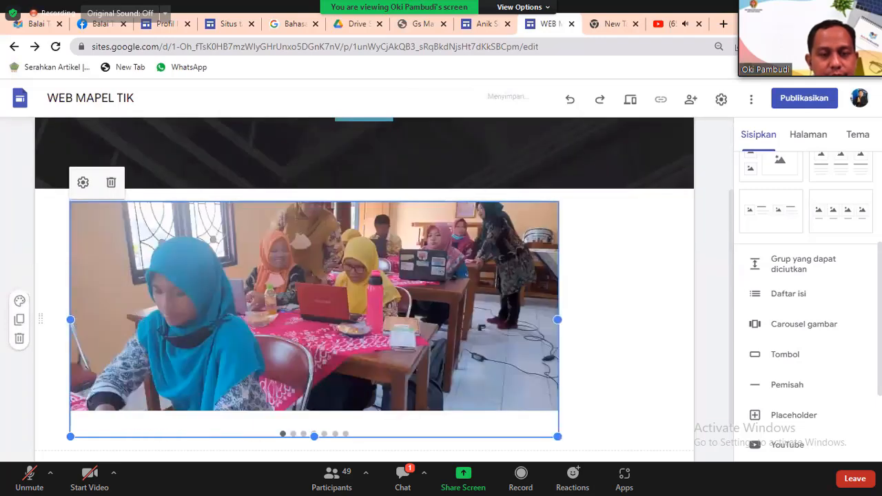
In the meeting chat, draft a question asking whether the website can autoplay background music when opened.
left_click(404, 477)
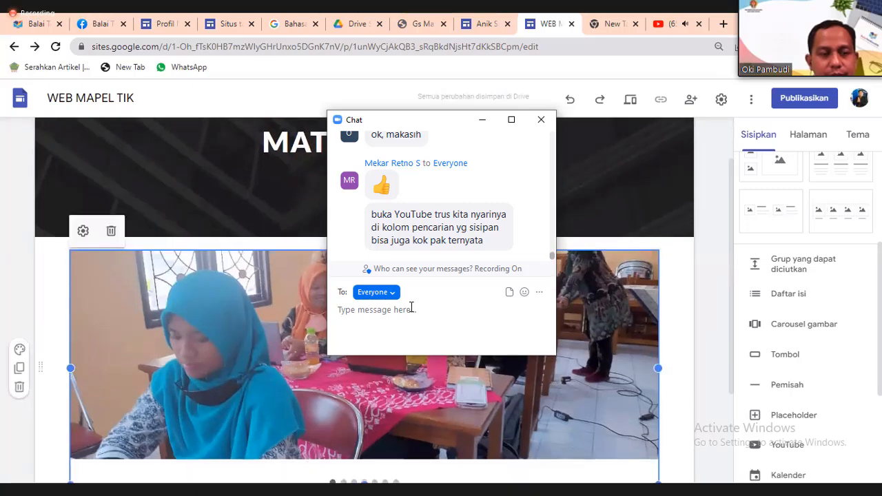
type("Untuk ")
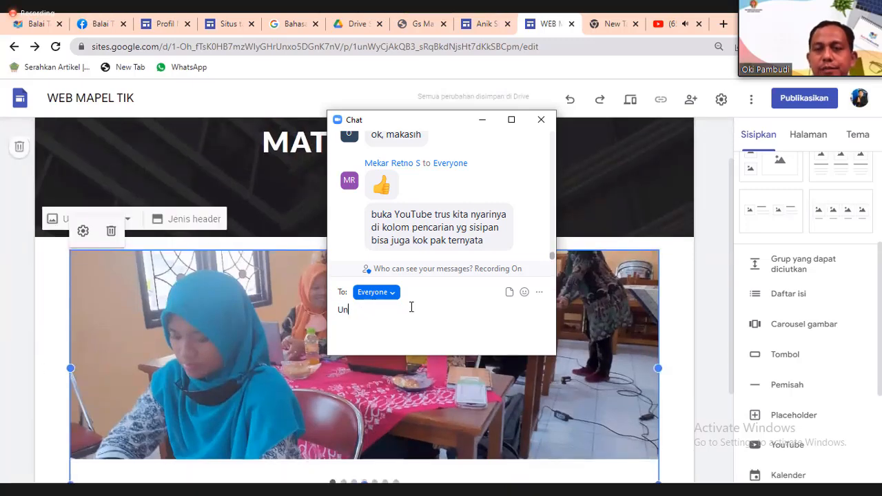
type("Web ini")
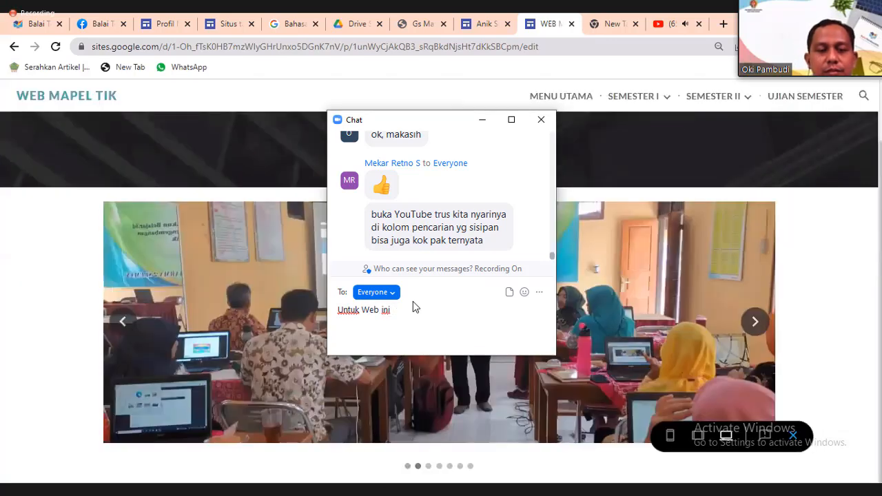
key("BackSpace")
key("BackSpace")
key("BackSpace")
key("BackSpace")
key("BackSpace")
key("BackSpace")
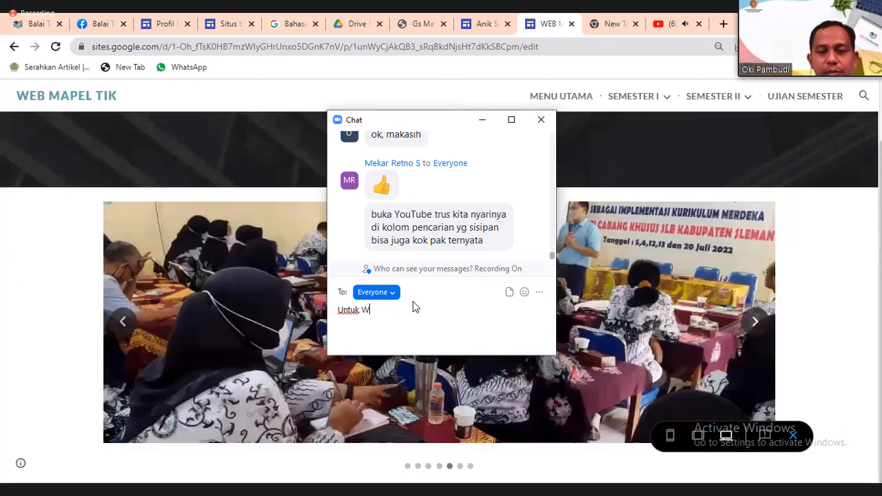
key("ctrl+BackSpace")
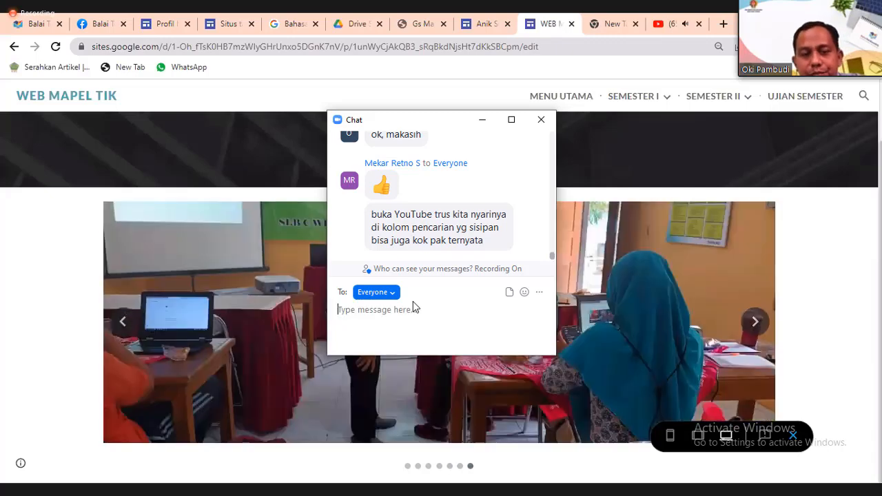
type("mo")
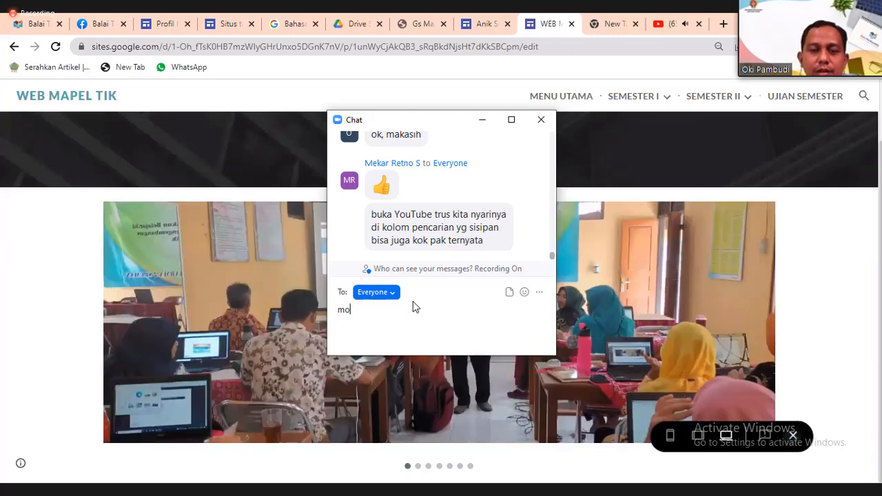
type("hon izin p")
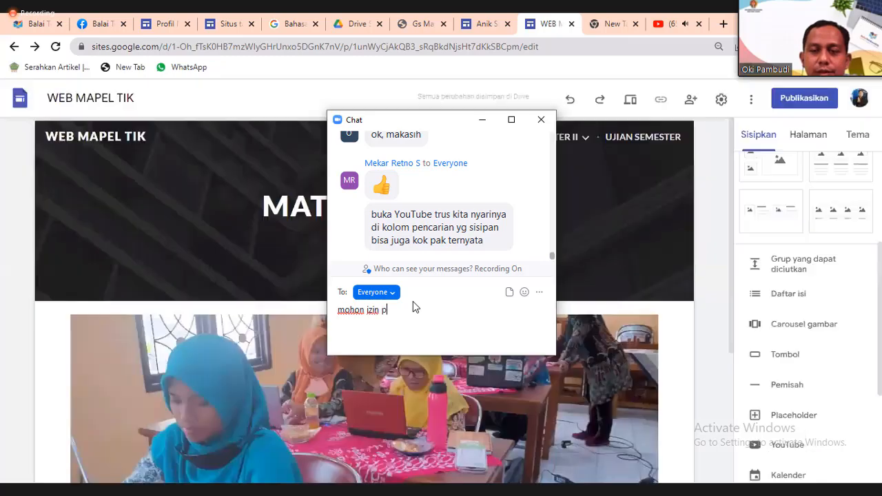
type("ak OKI,")
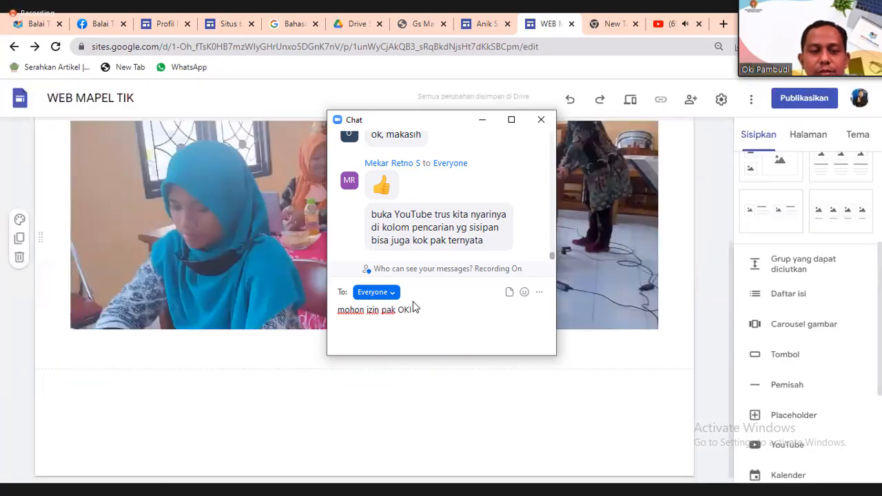
type(" ma")
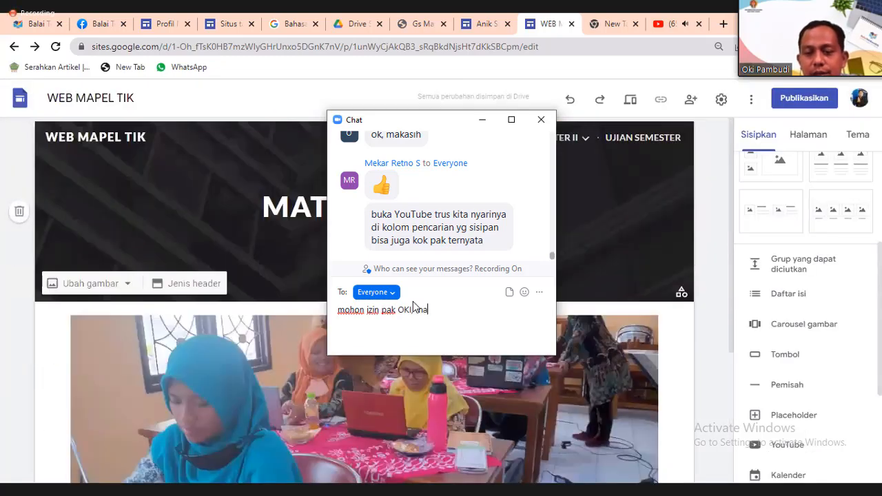
type("u tanya b")
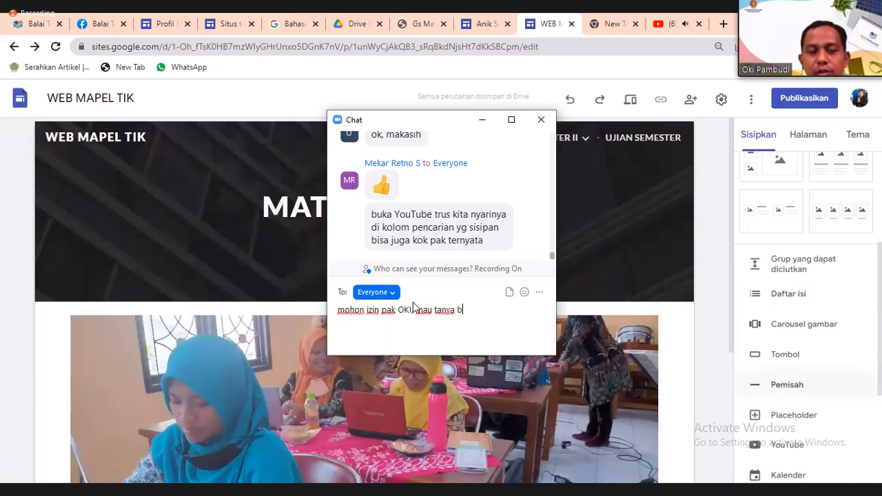
type("ias tidak")
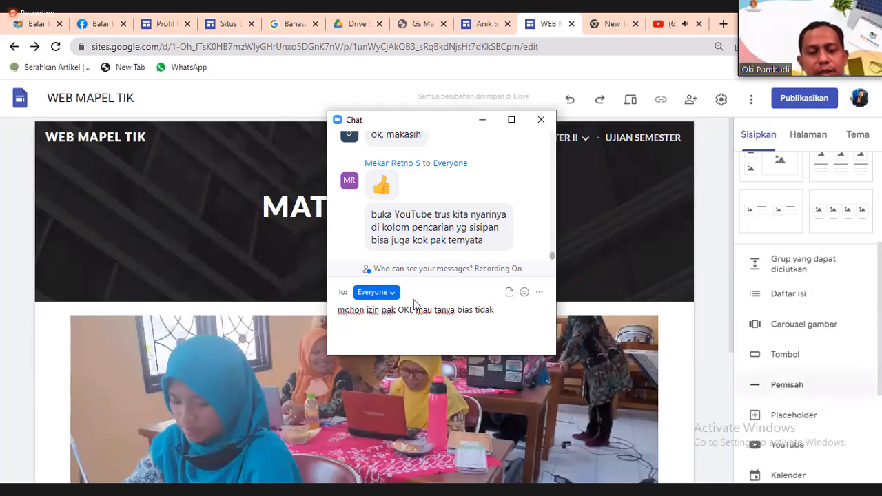
key("BackSpace")
key("BackSpace")
key("BackSpace")
key("BackSpace")
key("BackSpace")
key("BackSpace")
key("BackSpace")
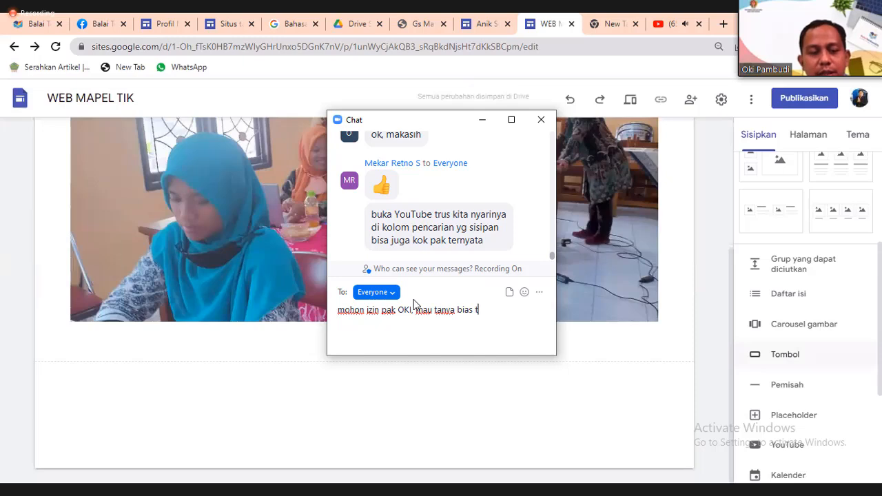
type("a")
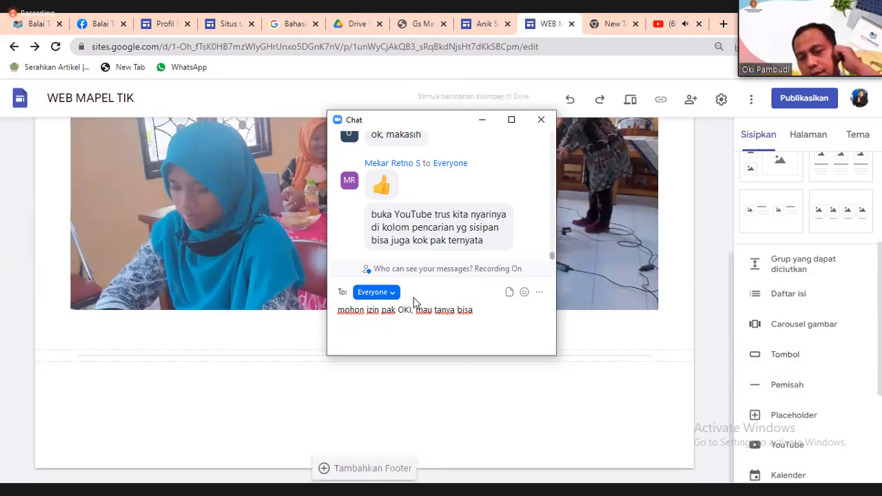
type(" tidak ")
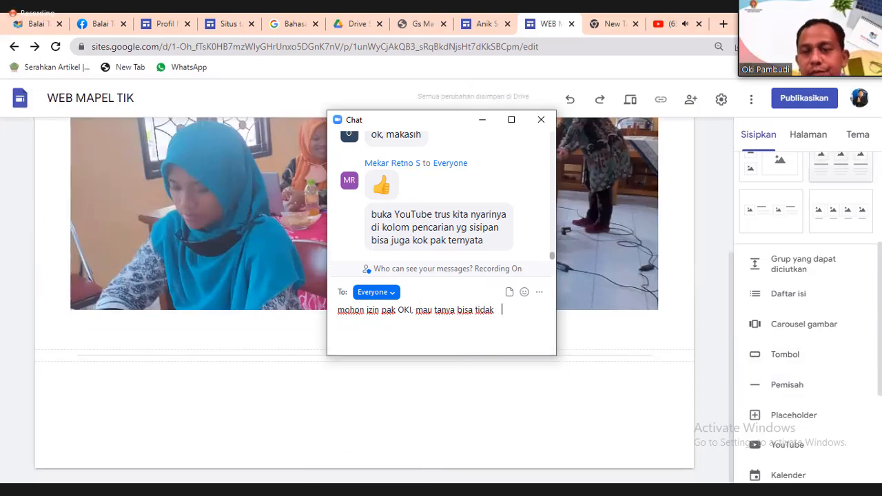
type("web")
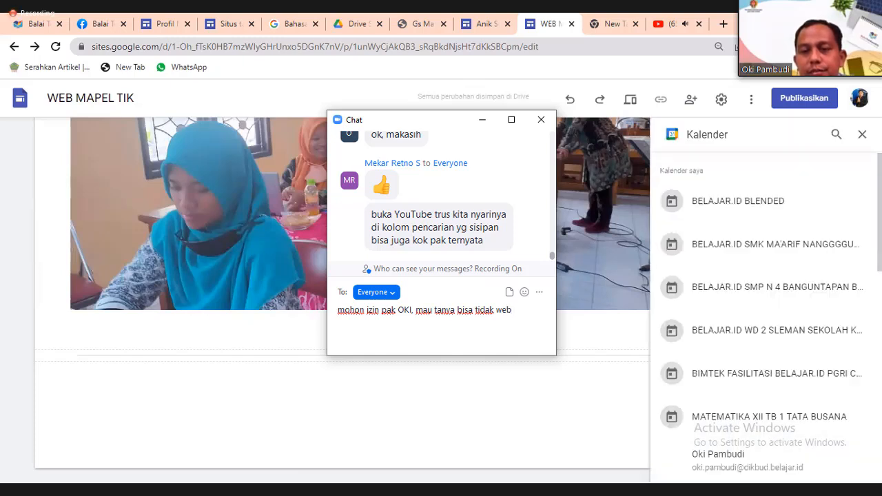
type(" site")
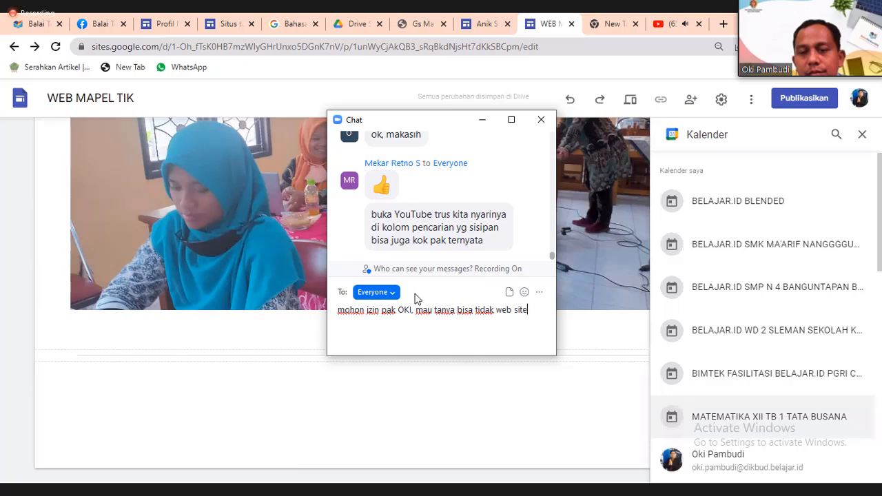
type(" kita ini di")
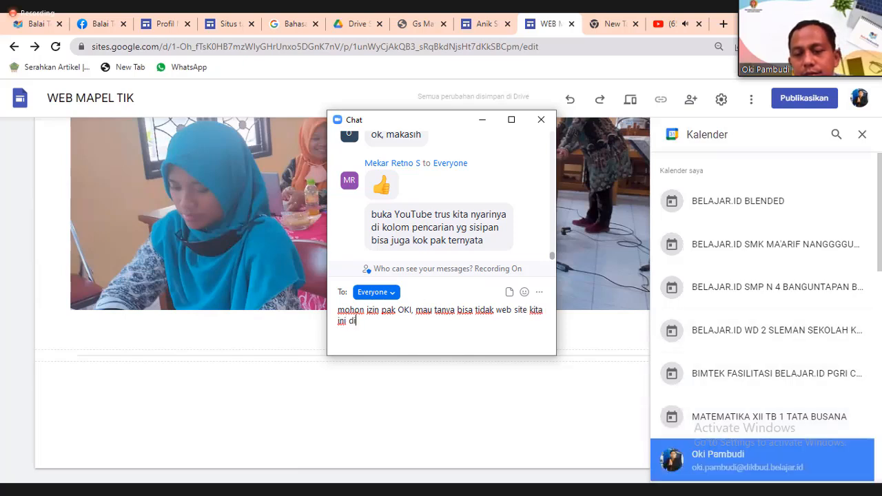
type("ber")
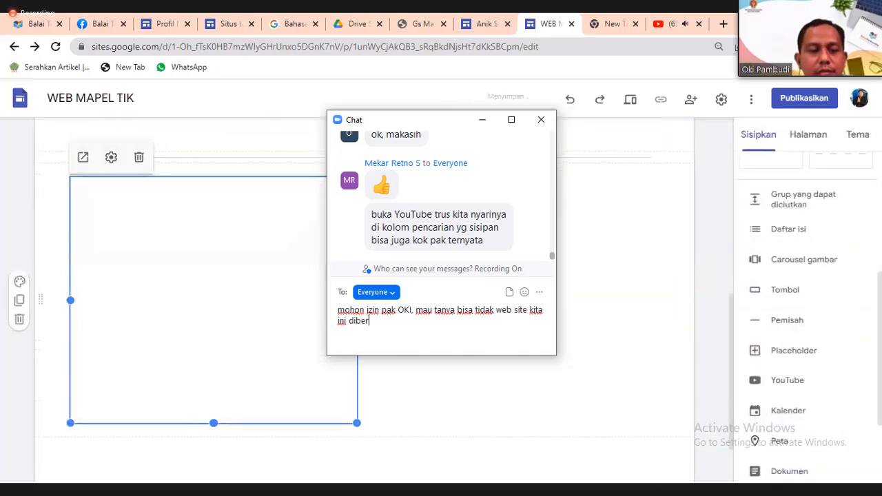
type("i b")
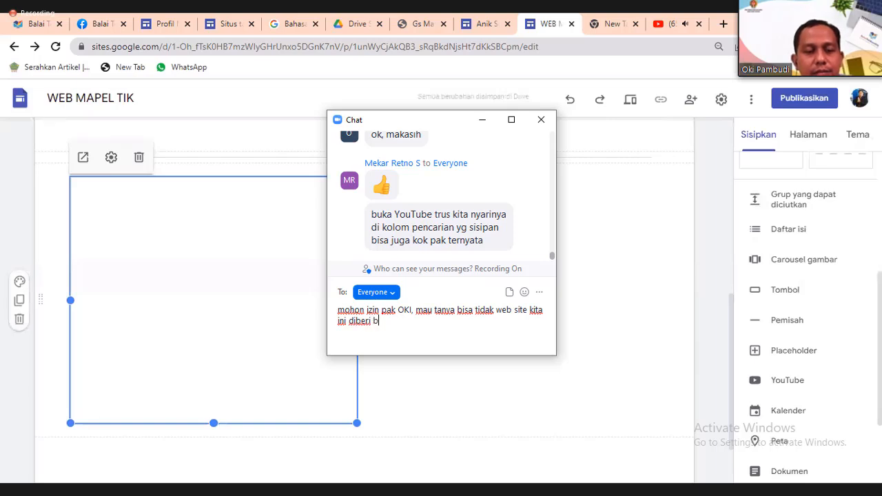
type("acksound")
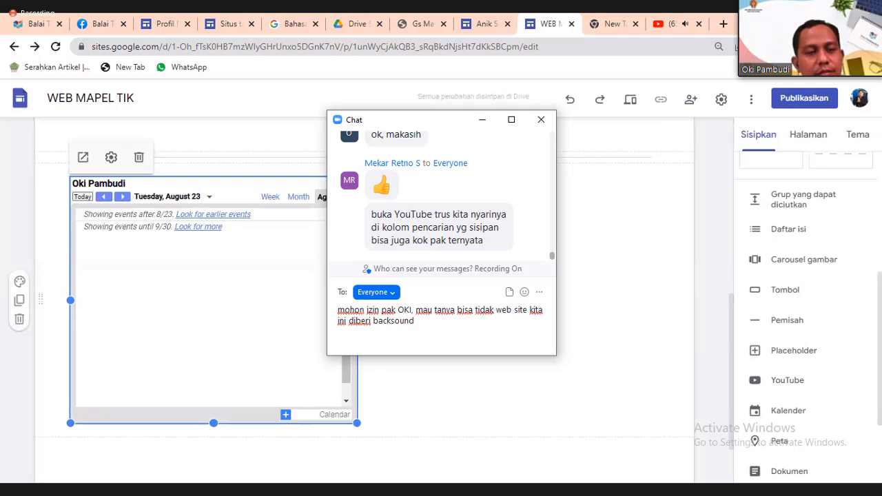
type(" oto")
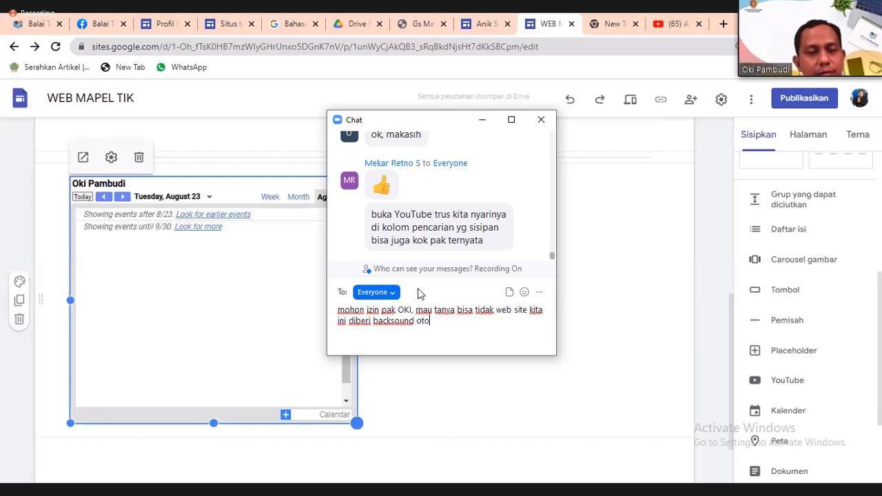
type("matis")
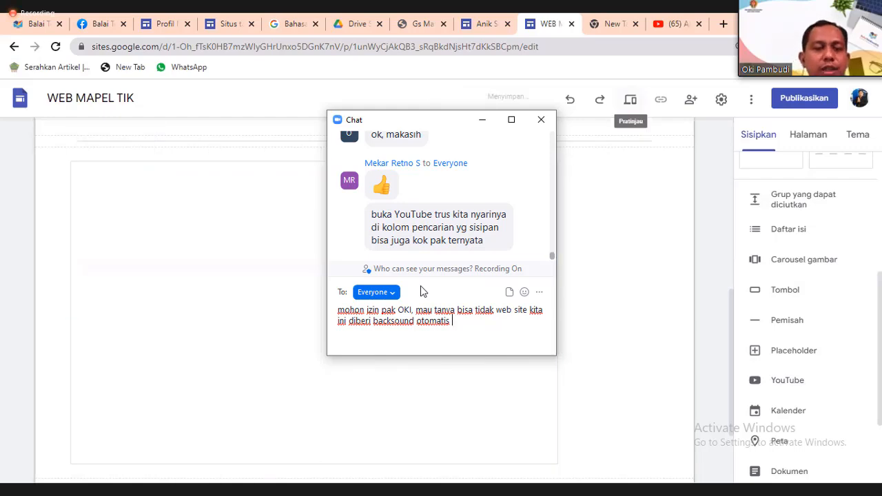
type(" jalan saat ")
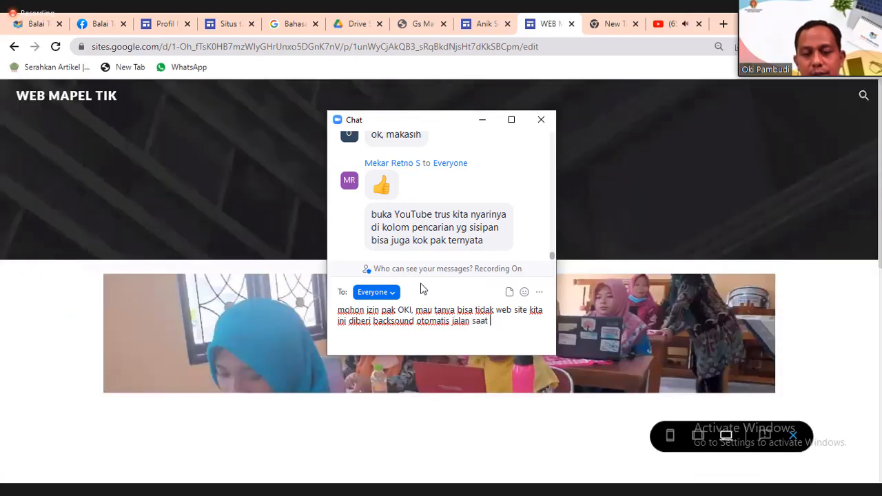
type("web di")
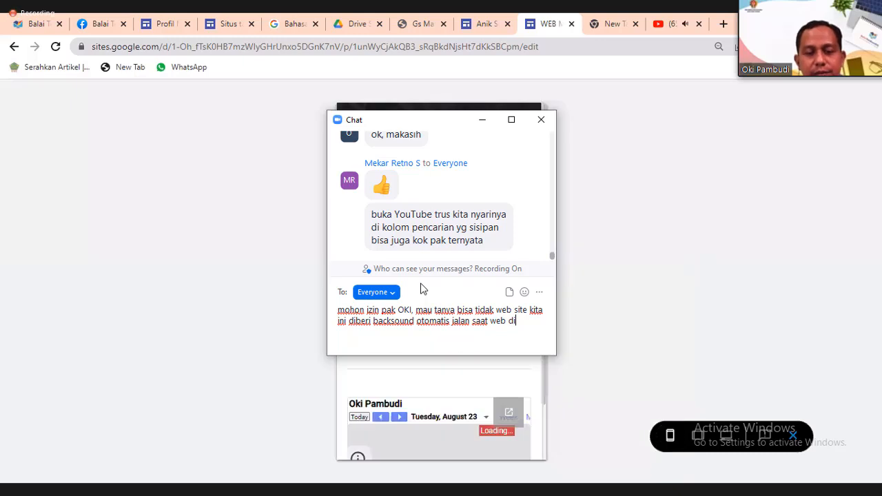
type("buka.")
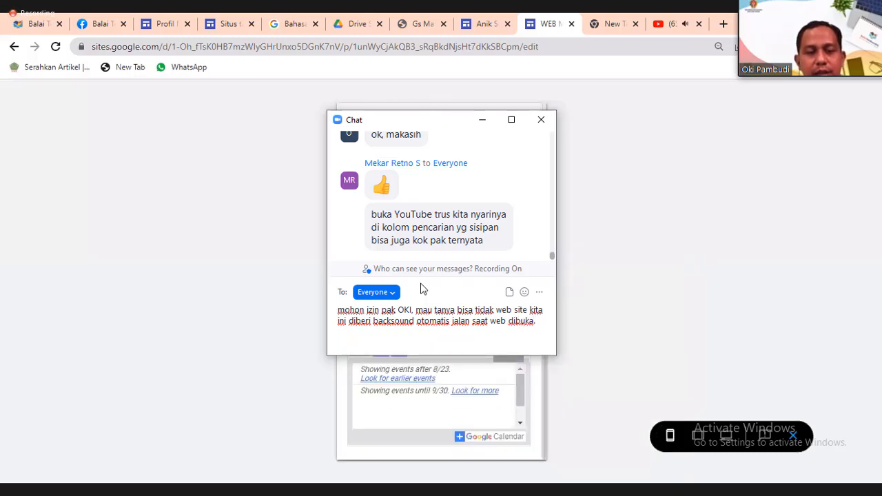
type(" Terimakasih")
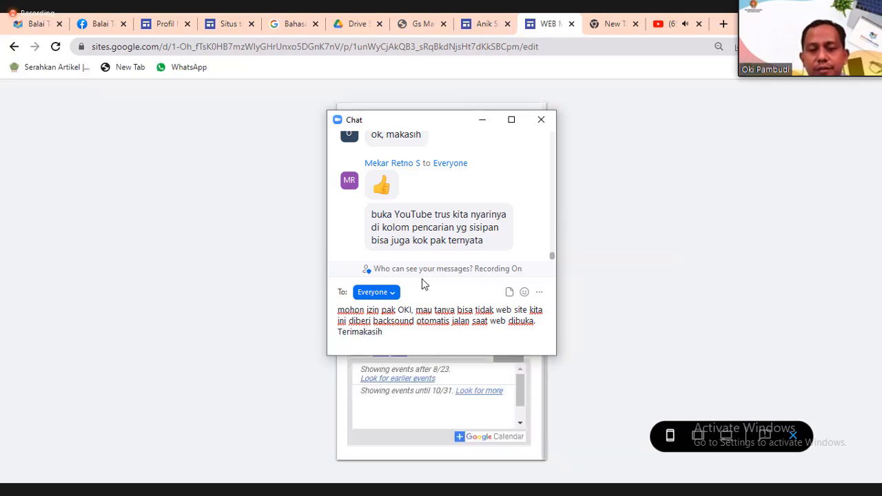
Send the background-music question to the chat and close the chat window.
key("Return")
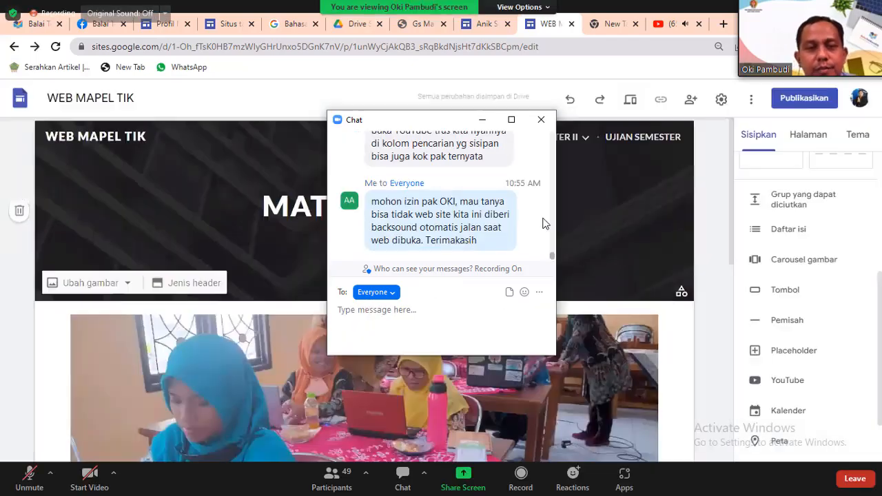
left_click(541, 120)
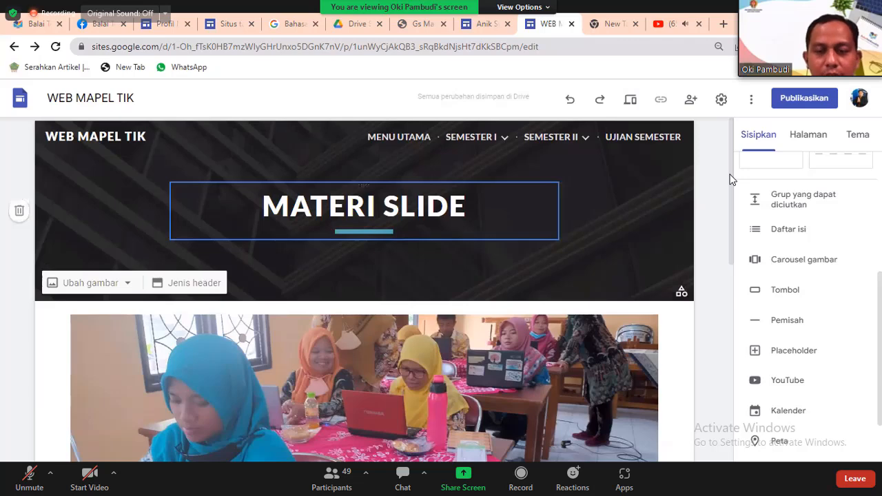
scroll(732, 179, "up", 3)
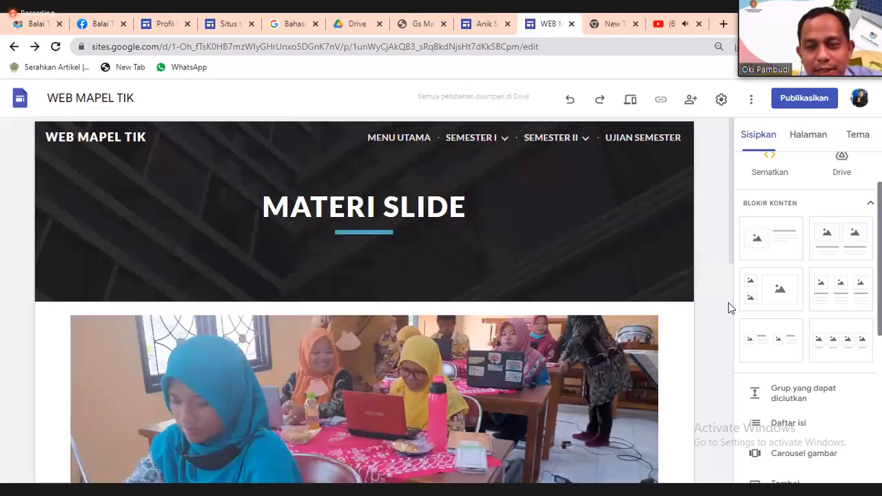
scroll(728, 302, "down", 5)
scroll(728, 303, "up", 5)
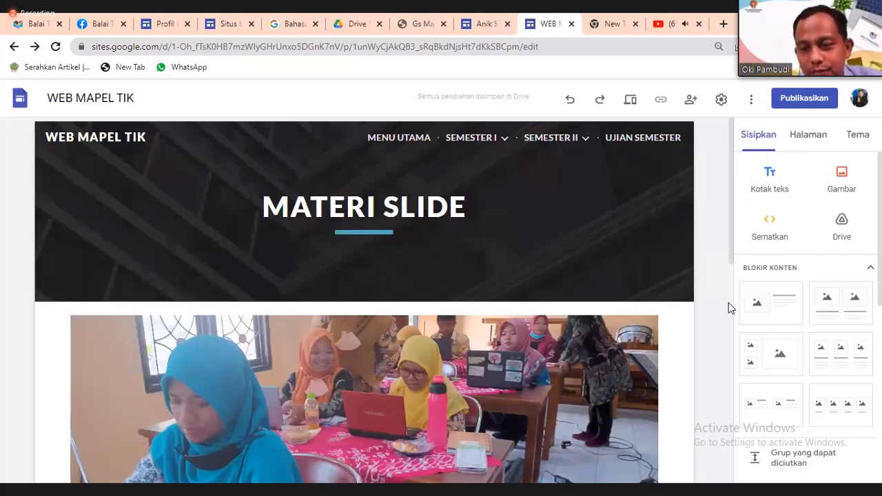
Insert the audio file from the Drive AUDIO folder into the MATERI SLIDE page.
left_click(841, 226)
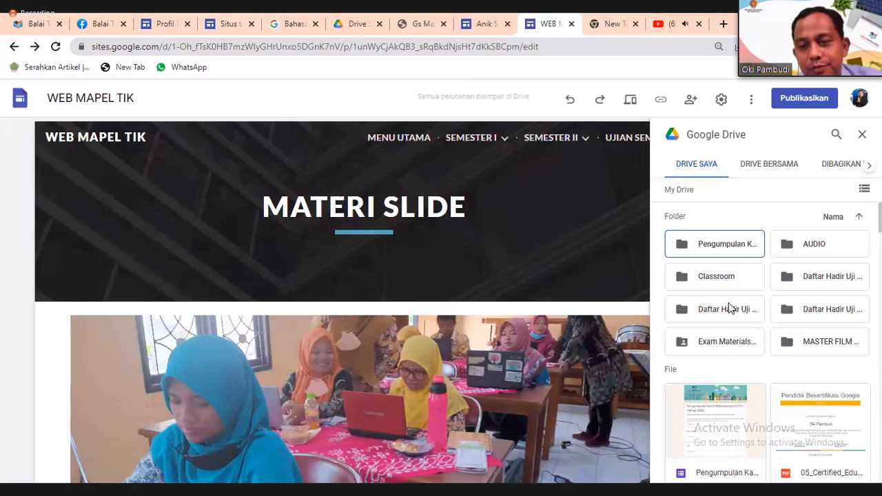
double_click(820, 244)
left_click(729, 308)
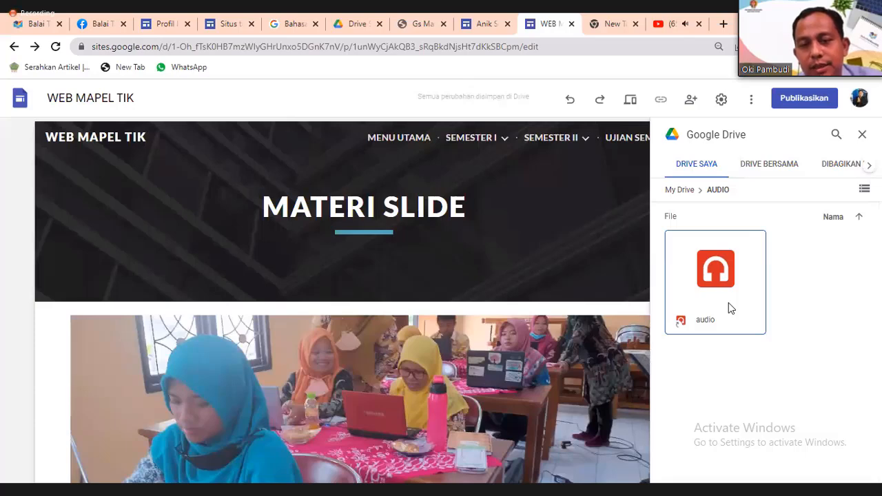
left_click(729, 303)
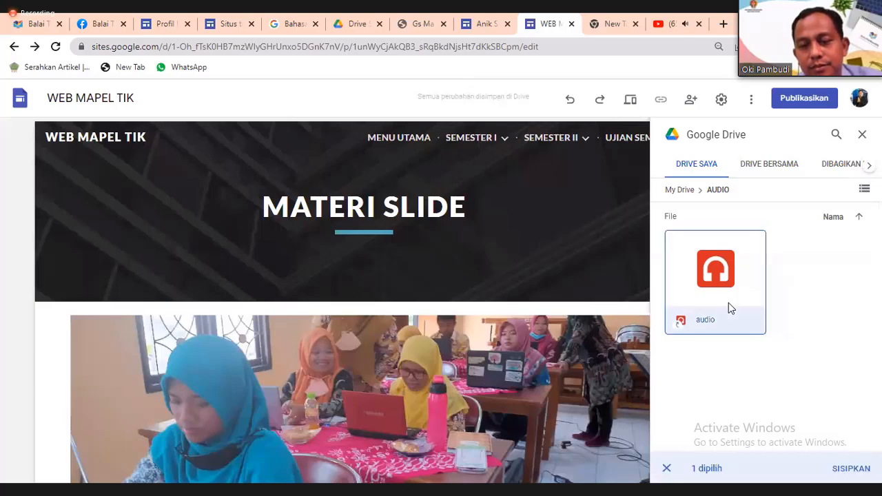
double_click(728, 303)
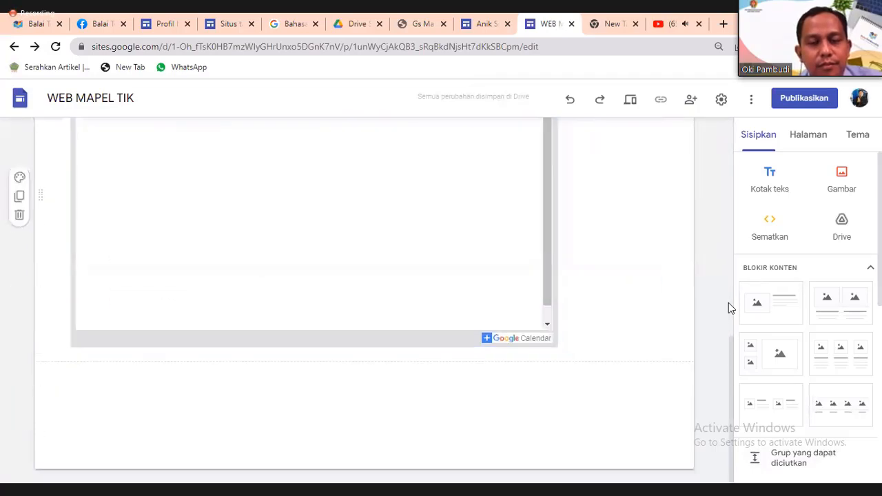
scroll(729, 303, "up", 10)
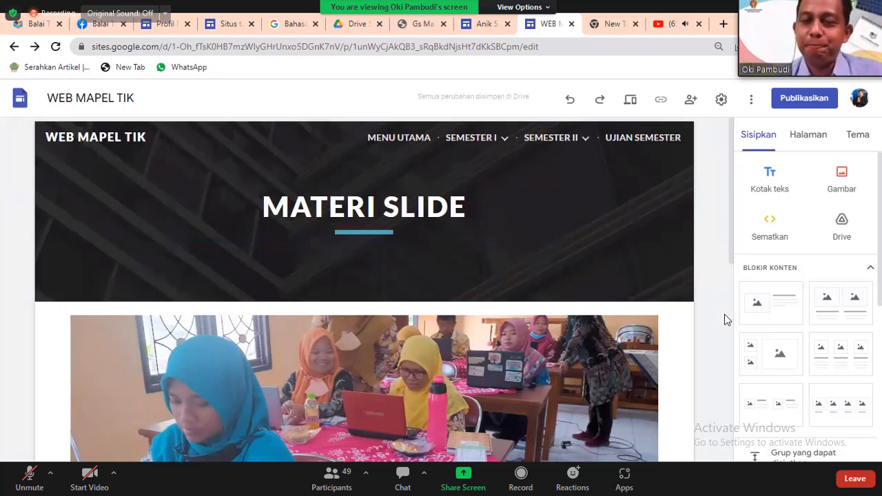
Add a subpage named 'MATERI SLIDE' under the SEMESTER I page.
scroll(759, 437, "down", 5)
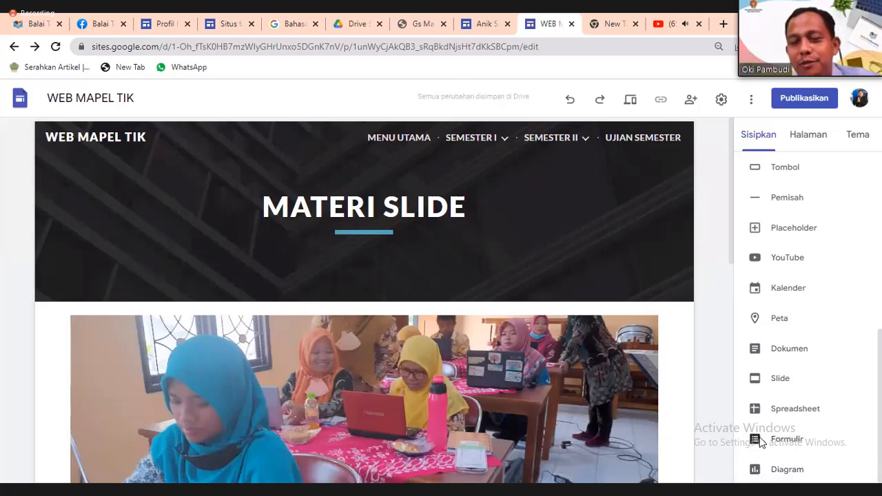
mouse_move(554, 137)
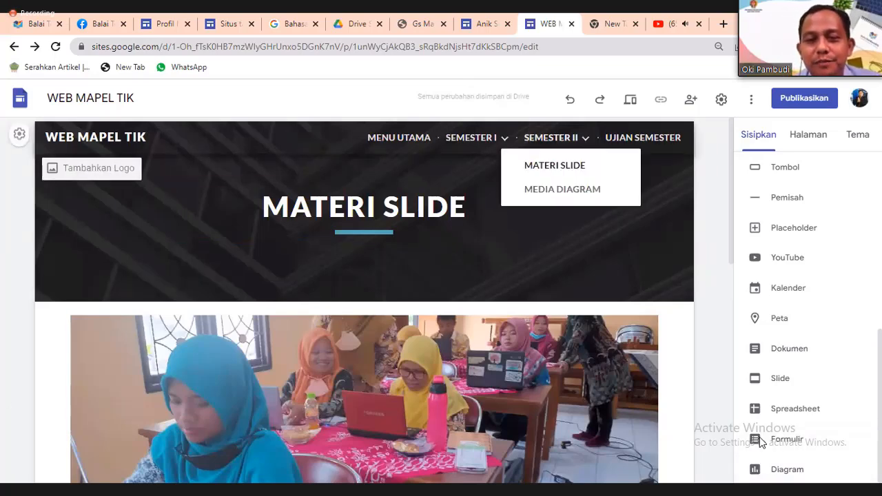
mouse_move(475, 138)
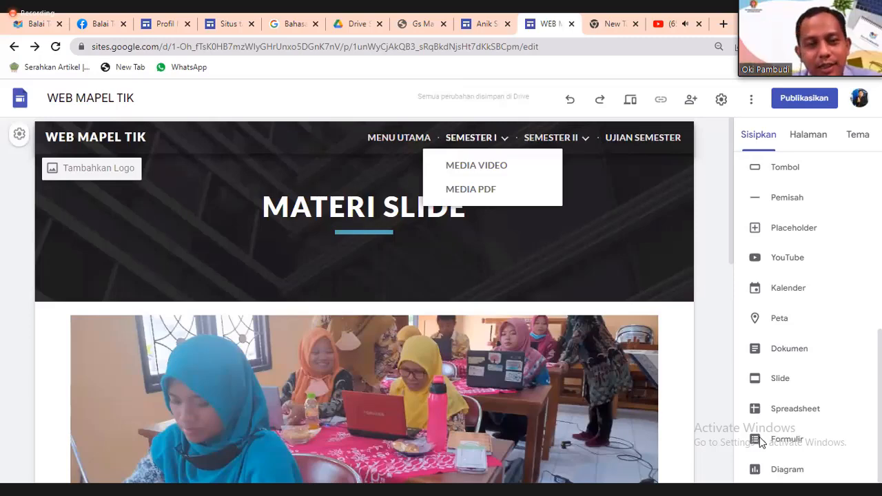
left_click(471, 137)
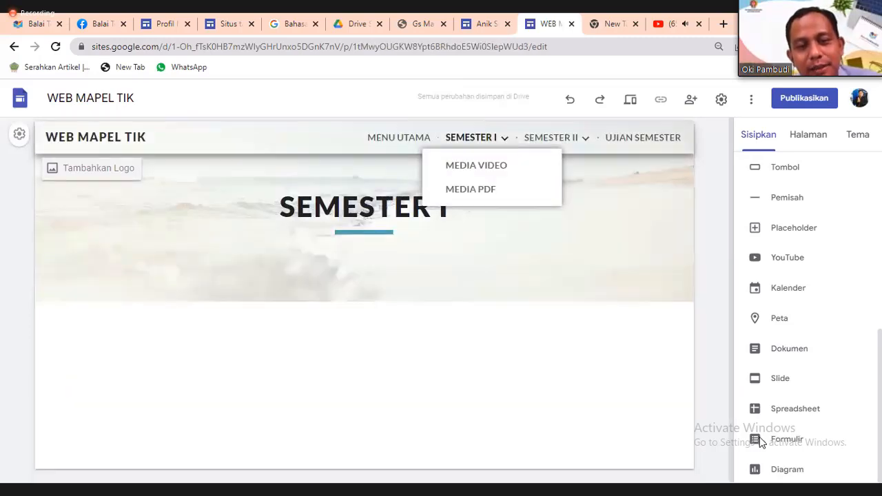
left_click(809, 135)
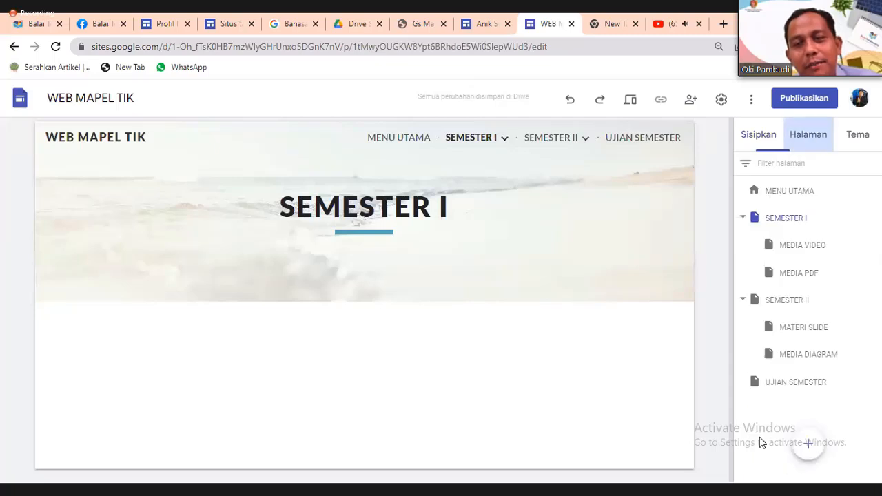
left_click(786, 218)
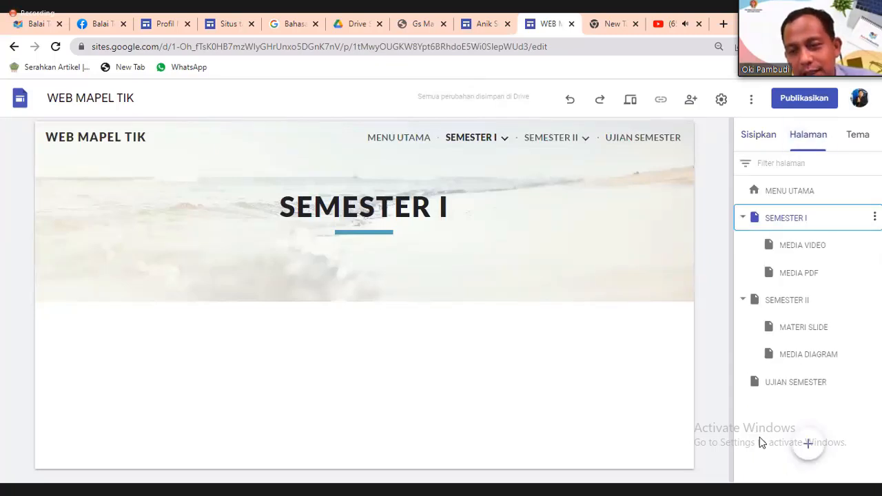
left_click(875, 217)
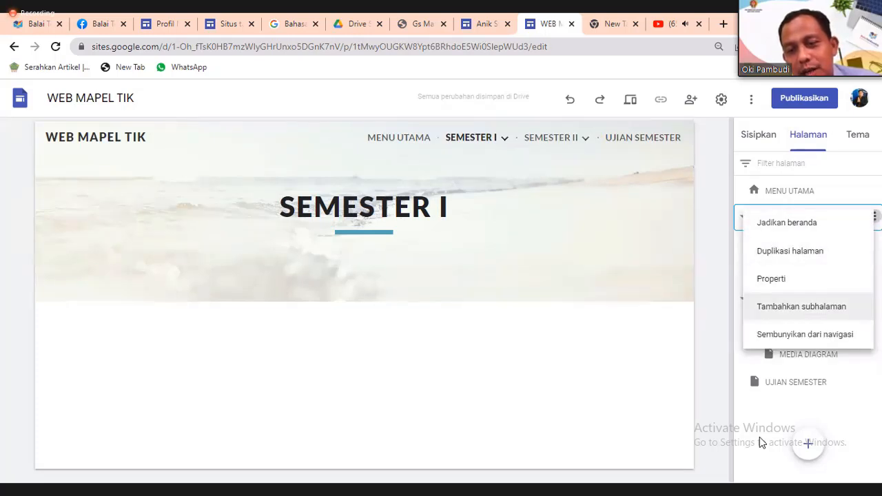
left_click(801, 306)
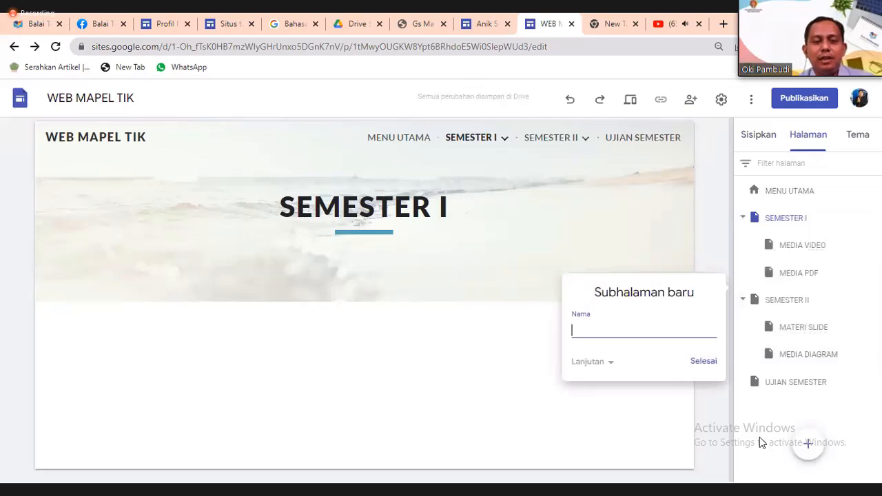
type("MATER")
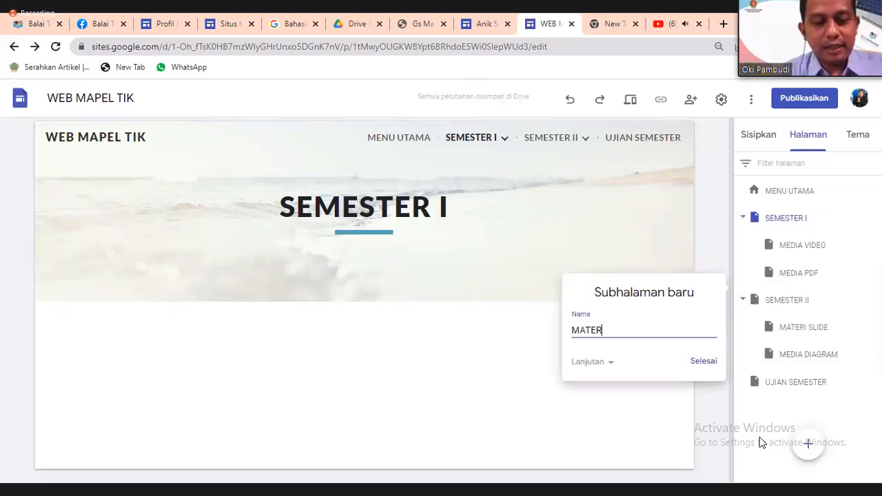
type("I SLIDE")
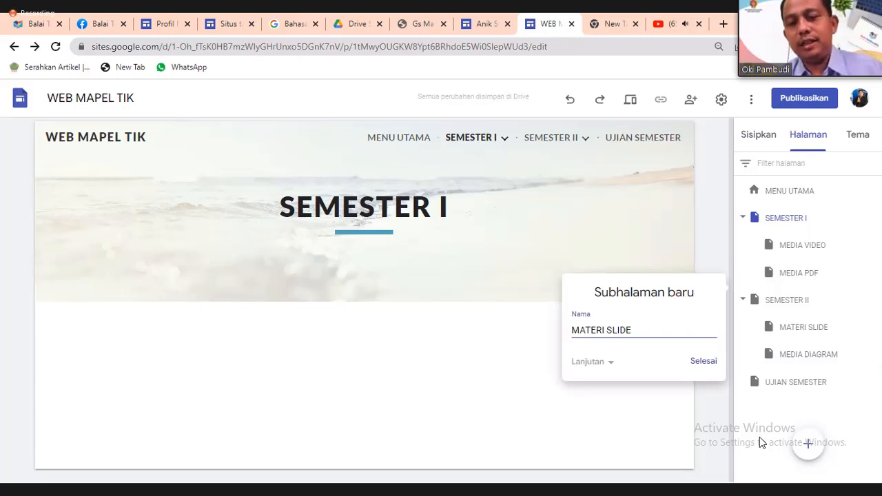
key("Return")
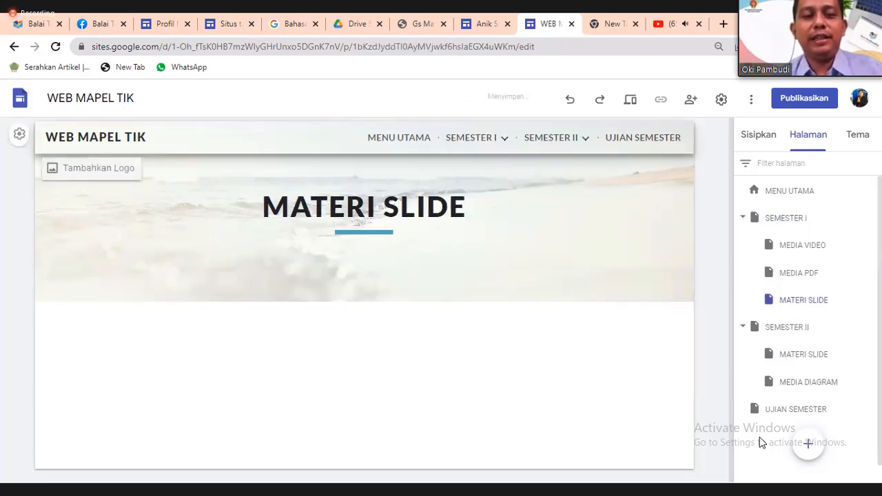
Open the new MATERI SLIDE page from the SEMESTER I navigation menu.
left_click(471, 138)
left_click(399, 137)
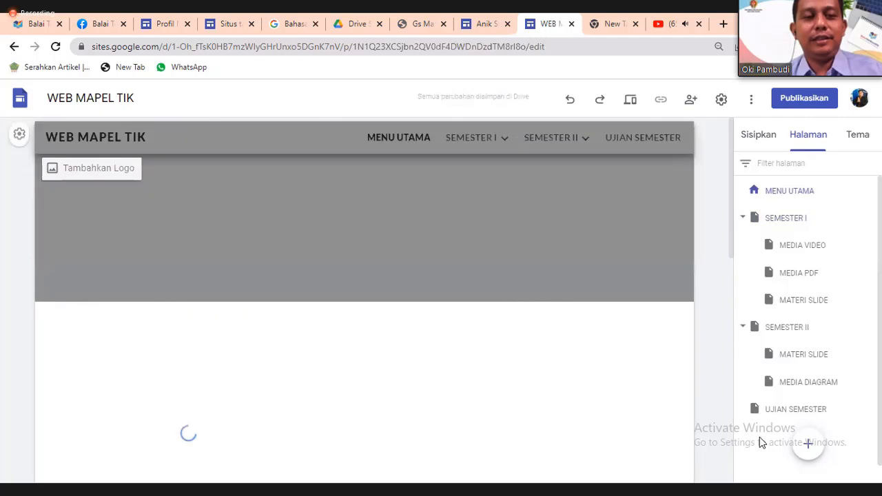
left_click(472, 138)
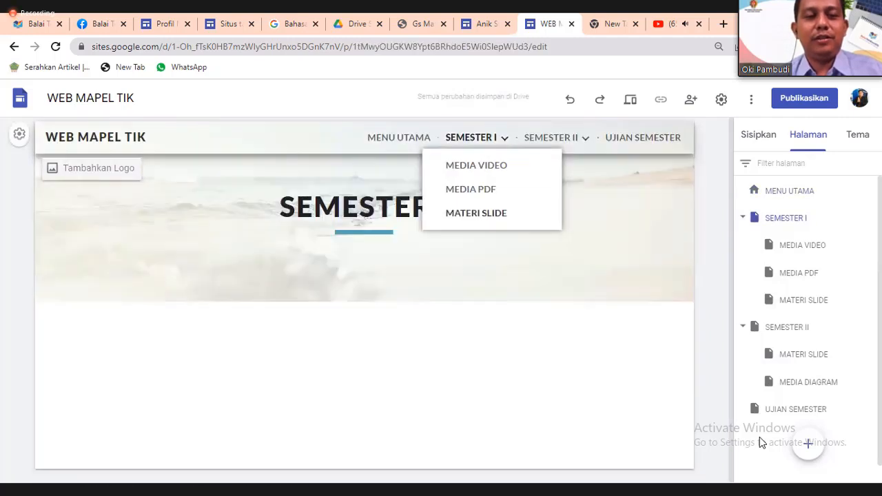
left_click(475, 213)
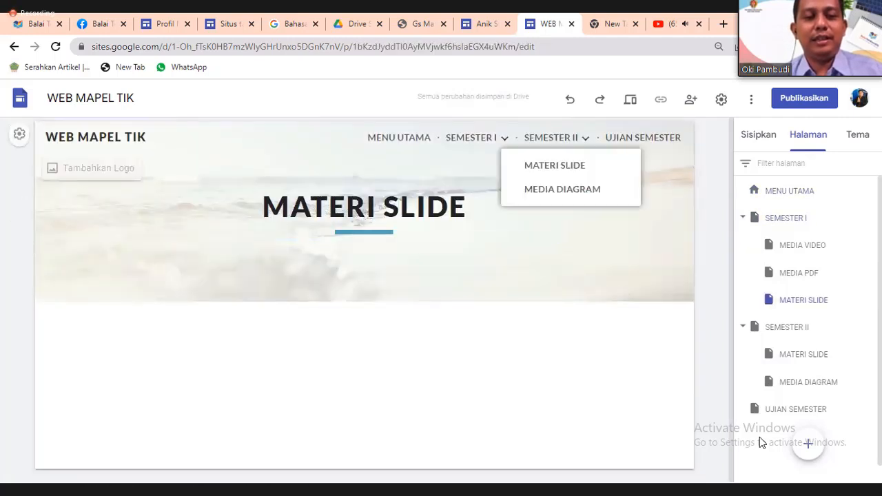
mouse_move(471, 138)
left_click(471, 189)
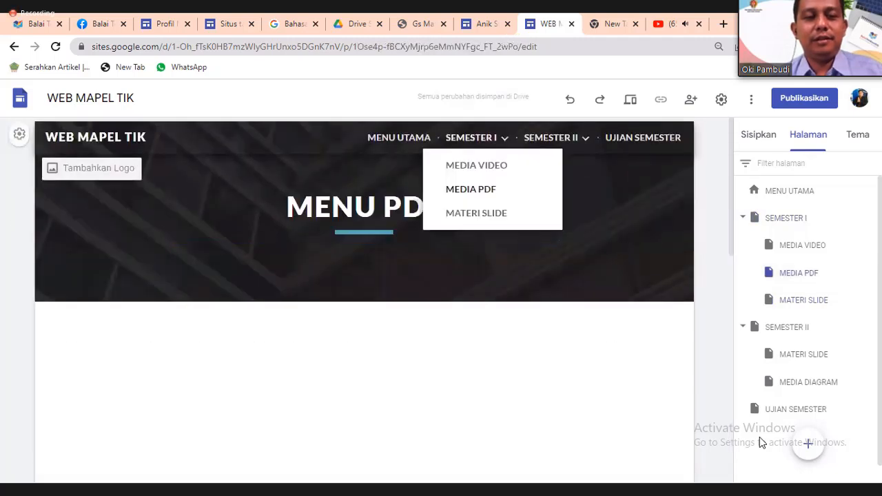
left_click(476, 213)
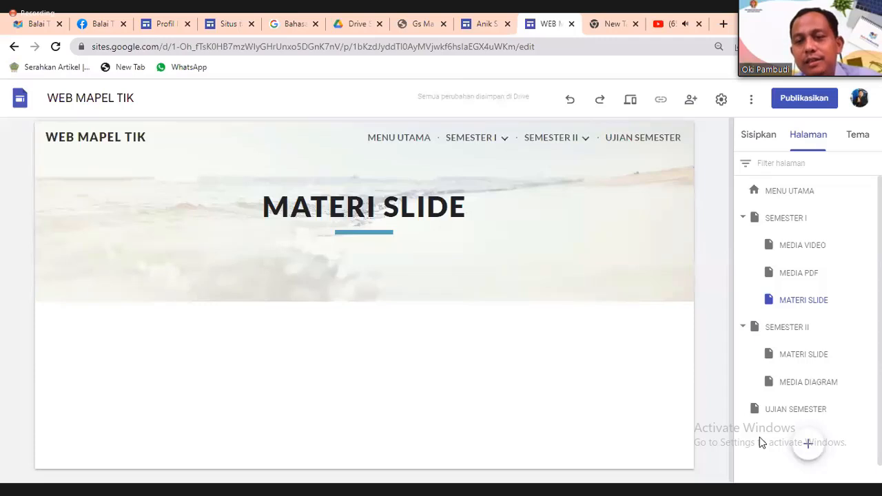
left_click(759, 135)
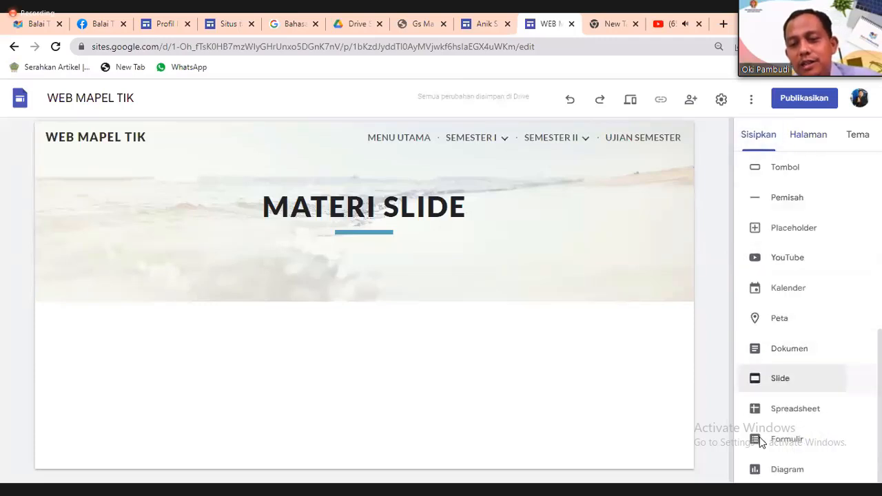
Embed the Google Workspace for Education presentation from the Slides picker.
left_click(780, 378)
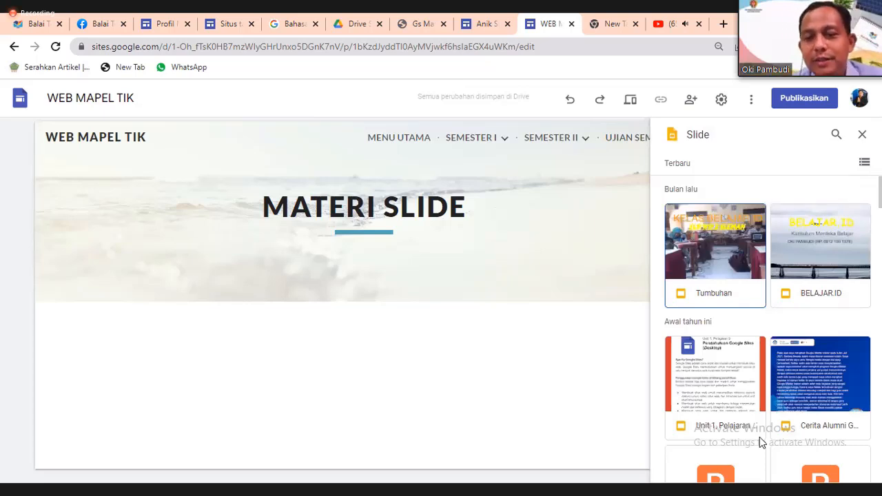
scroll(761, 442, "down", 3)
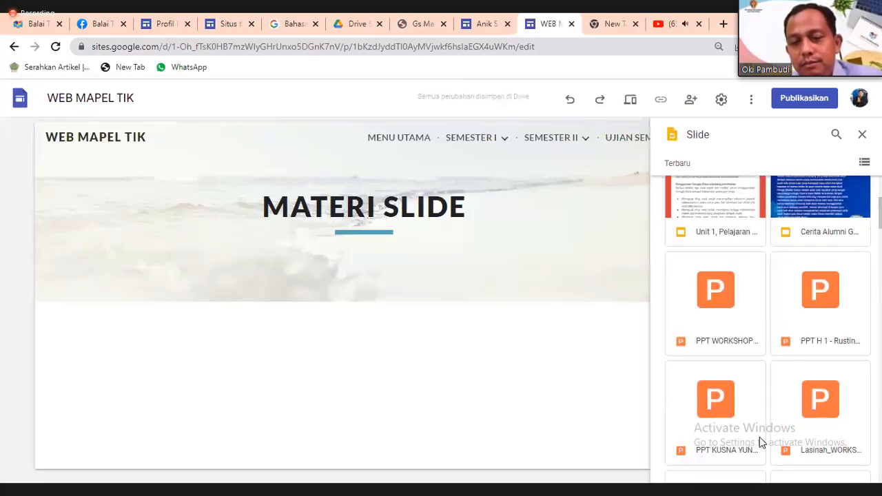
scroll(761, 443, "down", 3)
scroll(761, 442, "down", 7)
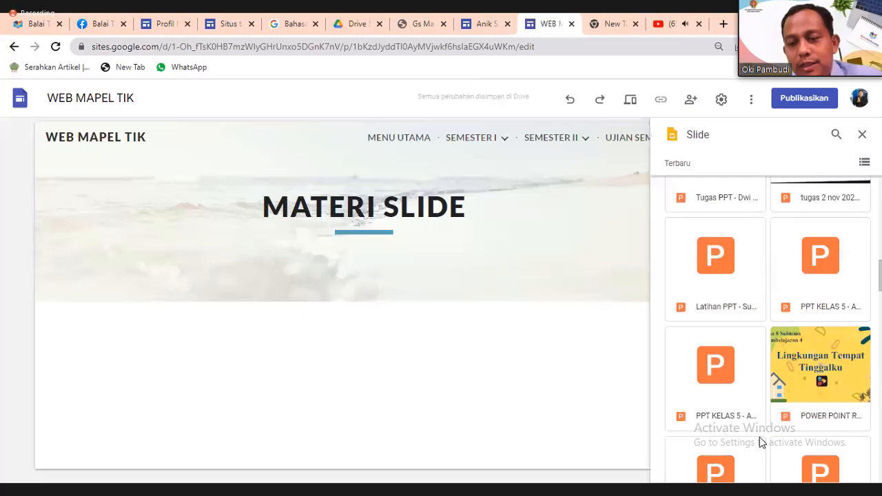
scroll(761, 442, "down", 1)
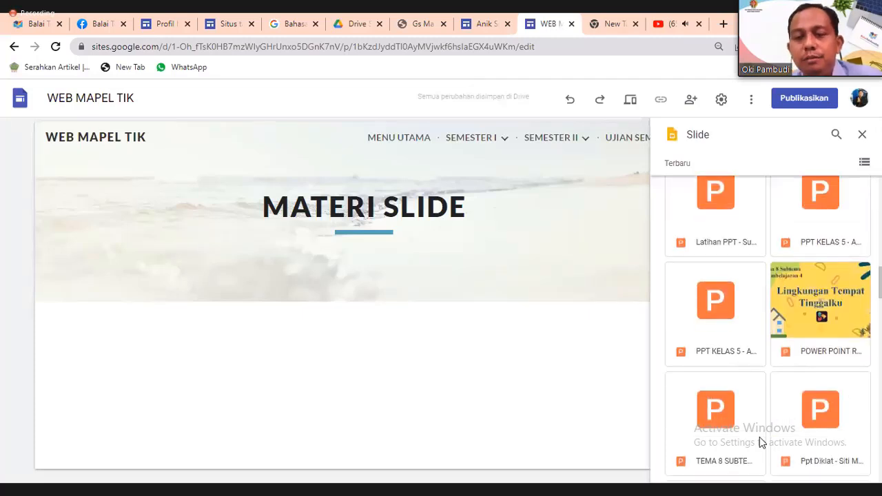
scroll(761, 443, "down", 8)
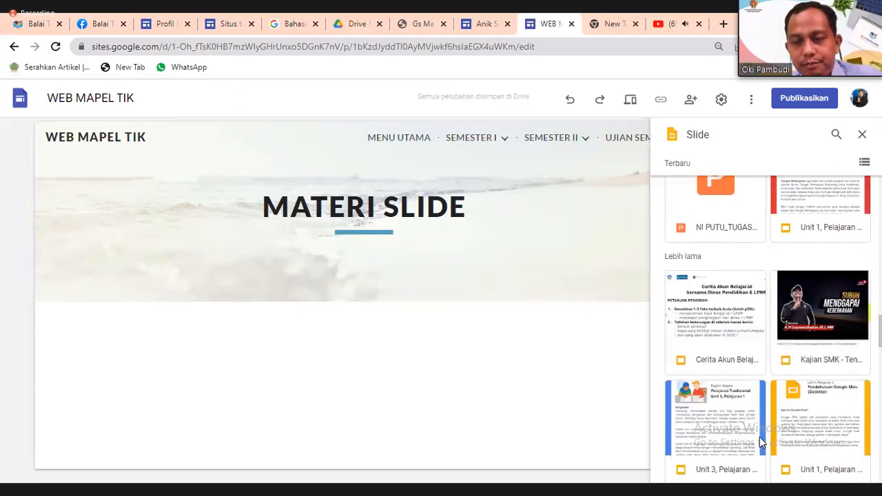
scroll(761, 443, "down", 10)
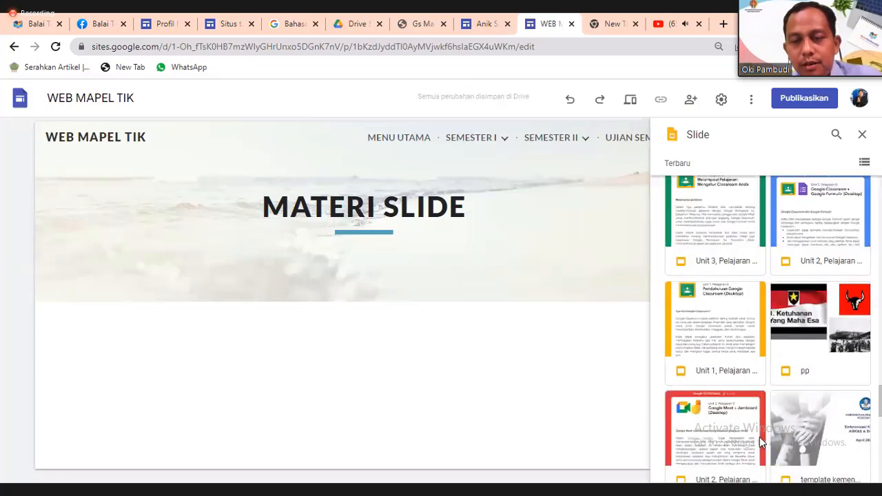
scroll(761, 442, "down", 4)
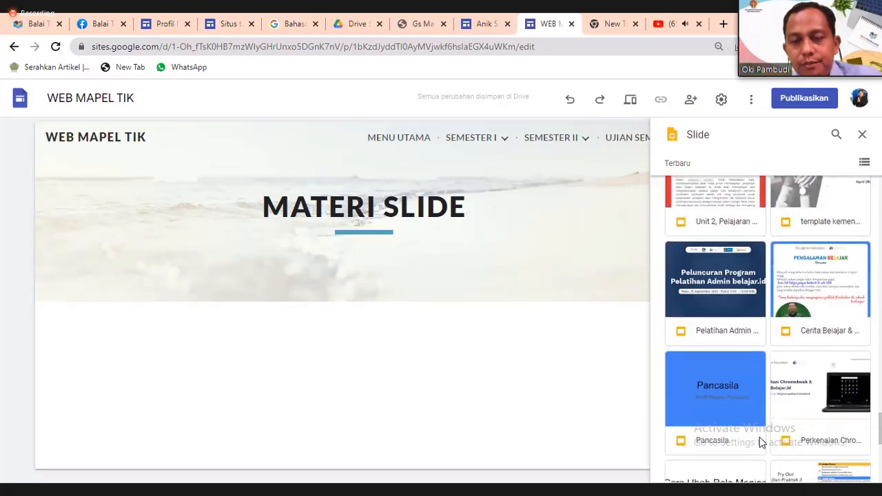
scroll(761, 443, "down", 4)
scroll(760, 442, "up", 8)
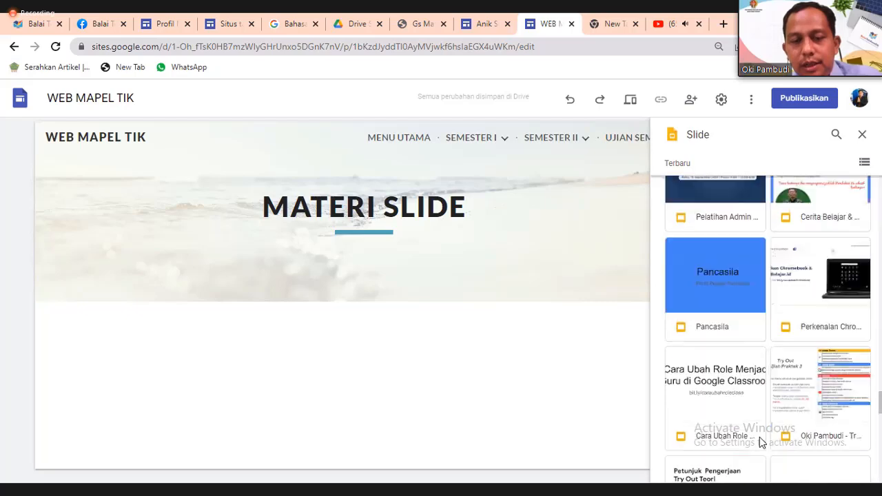
scroll(760, 443, "down", 10)
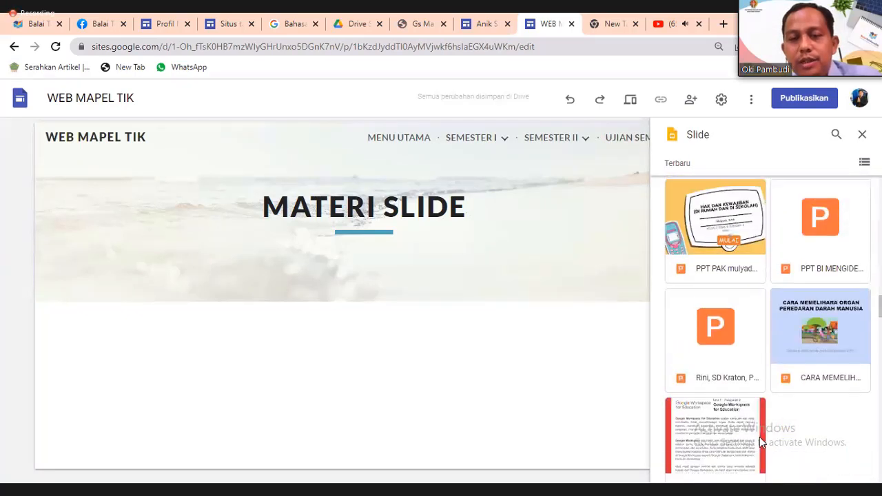
scroll(761, 443, "down", 2)
left_click(761, 442)
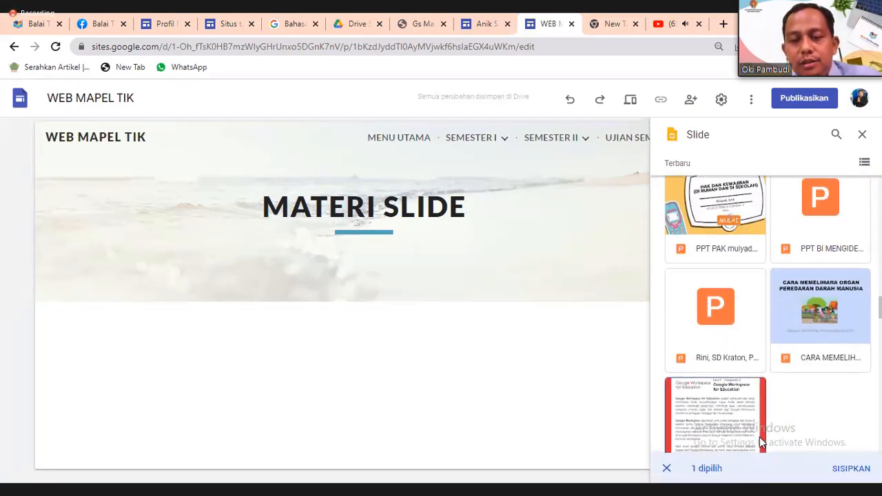
left_click(761, 442)
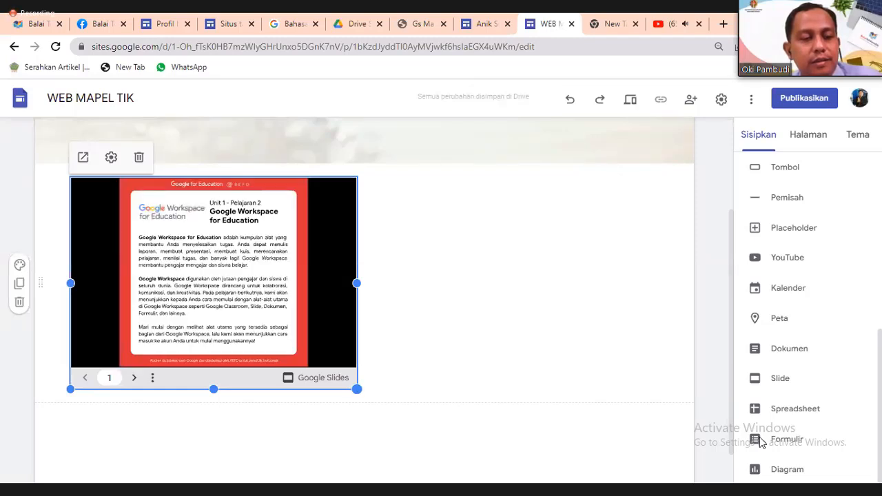
Enlarge the embedded presentation, delete it, and reopen the Slides file picker.
left_click_drag(357, 389, 558, 439)
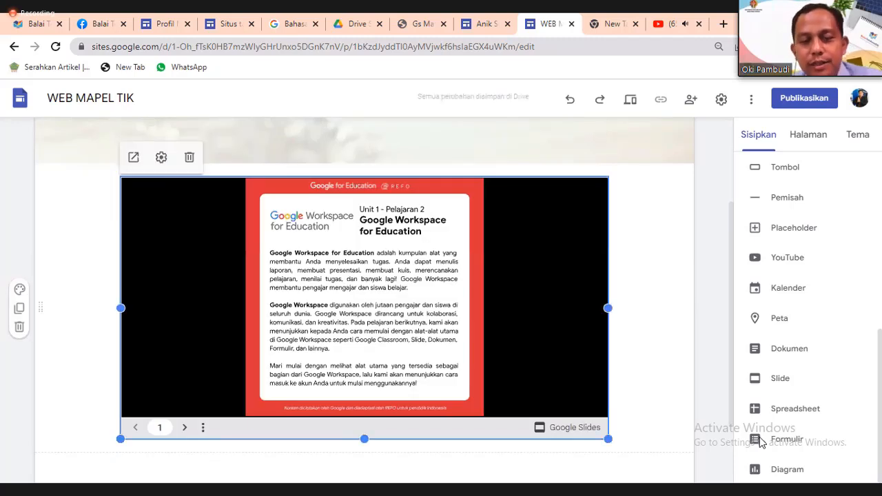
key("Delete")
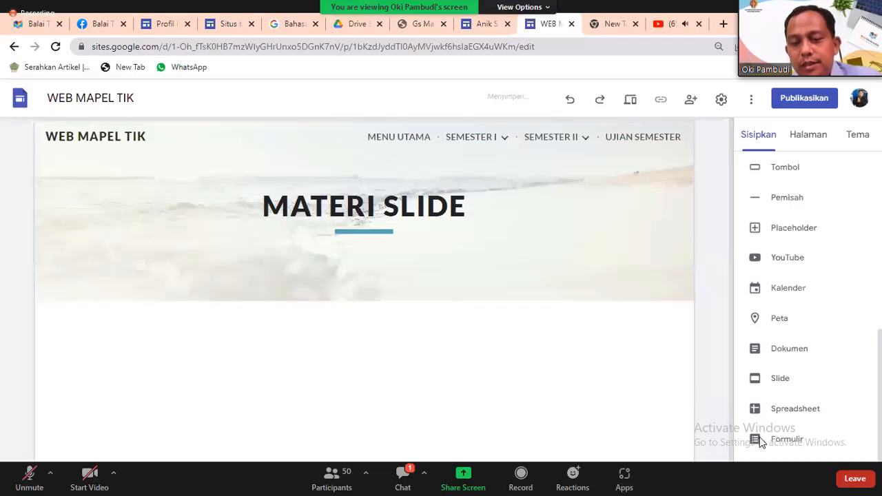
left_click(760, 442)
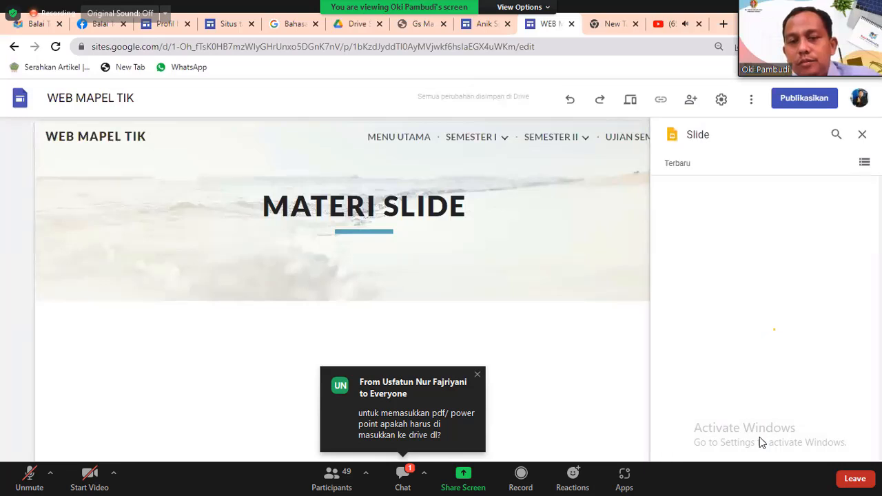
Embed the Tumbuhan Slides presentation on the page.
scroll(762, 443, "down", 2)
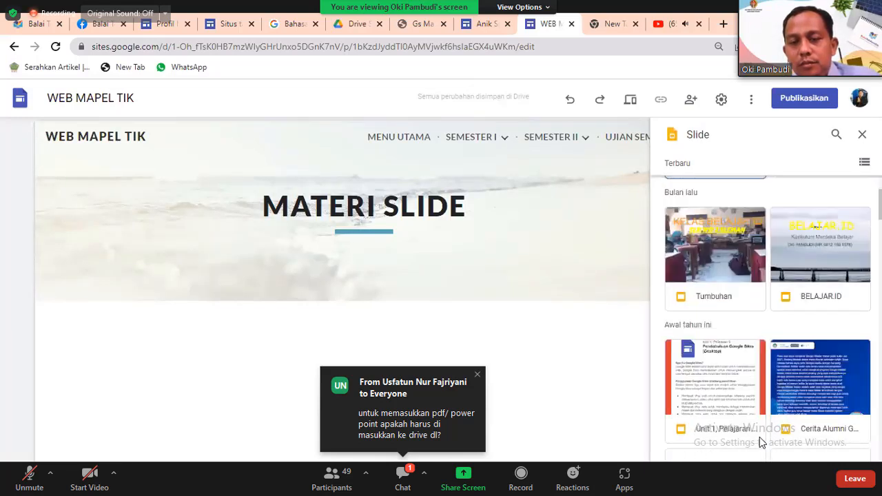
key("Down")
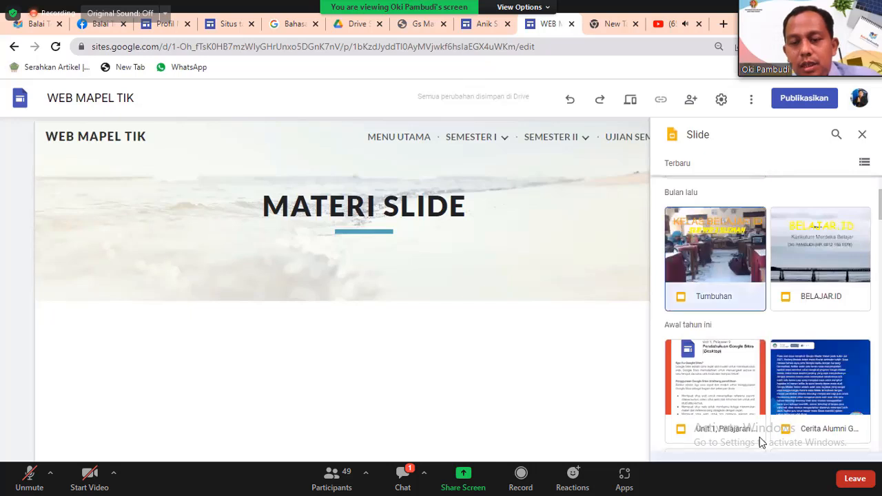
key("Return")
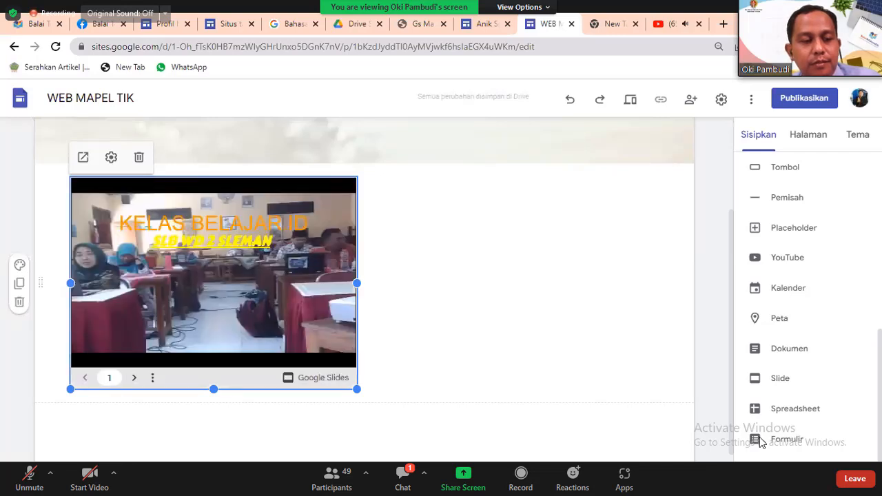
Embed the PPT WORKSHOP PowerPoint file below the Tumbuhan presentation.
left_click(760, 443)
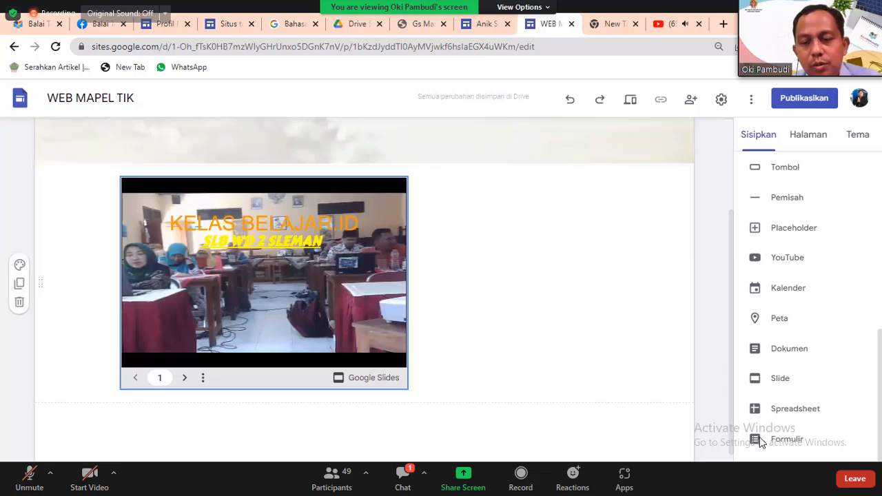
scroll(760, 442, "down", 1)
left_click(760, 441)
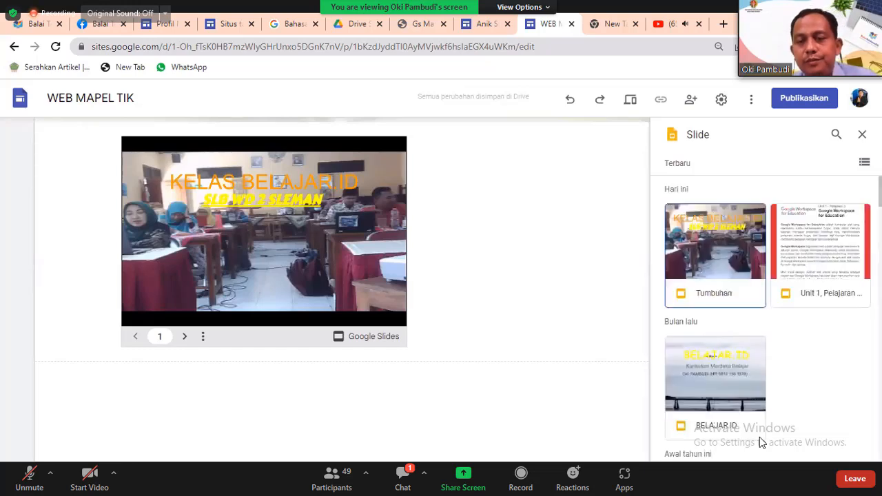
scroll(760, 442, "down", 2)
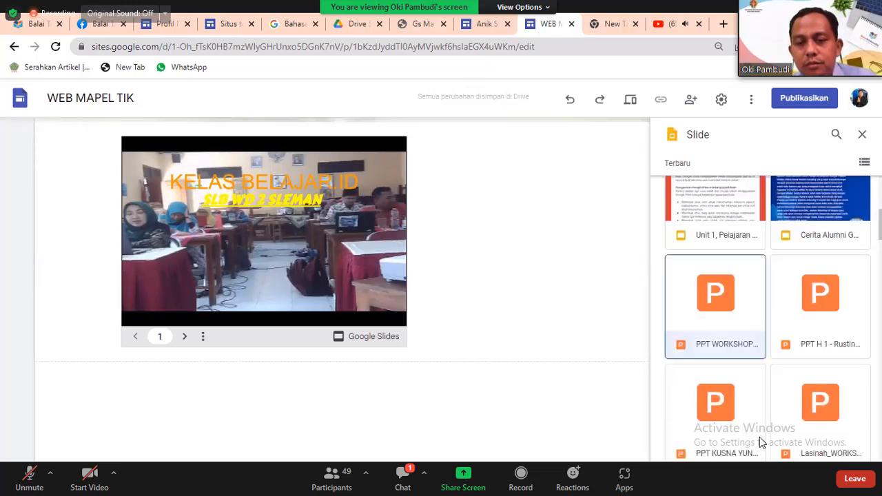
left_click(760, 442)
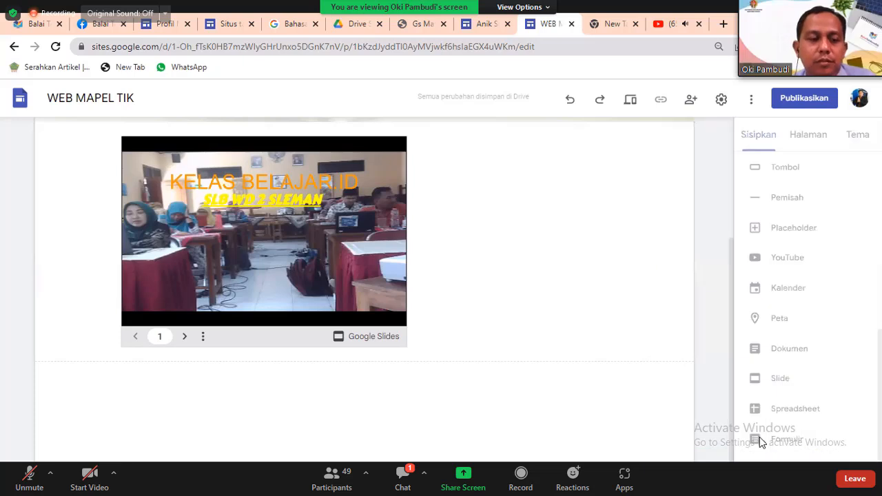
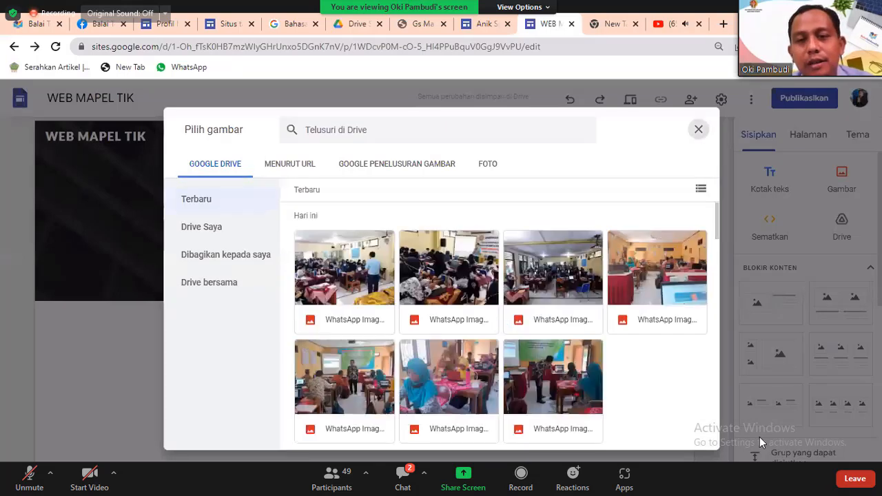
Try uploading an image and picking one via Pilih, then cancel both without adding any image.
left_click(698, 129)
left_click(841, 179)
left_click(840, 216)
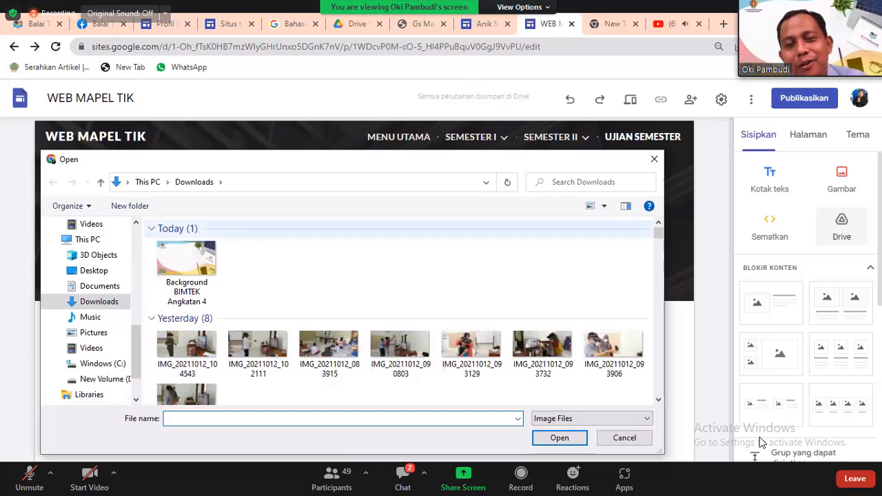
left_click(654, 159)
left_click(842, 179)
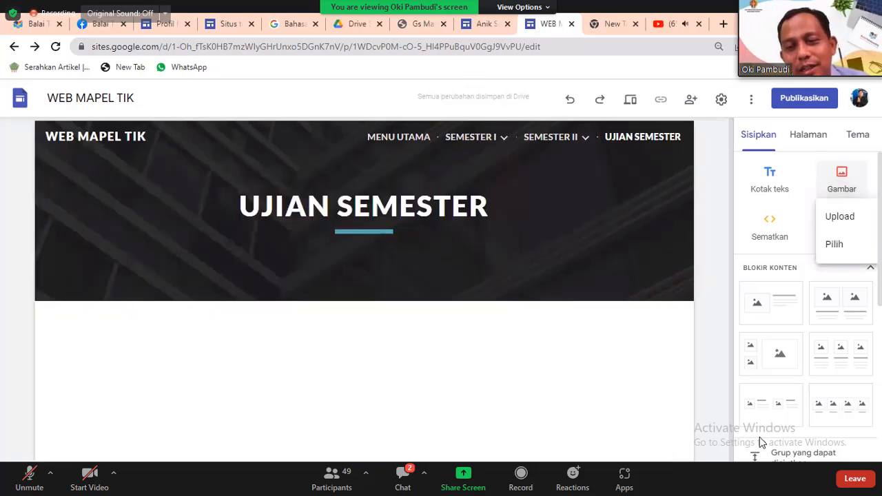
left_click(835, 245)
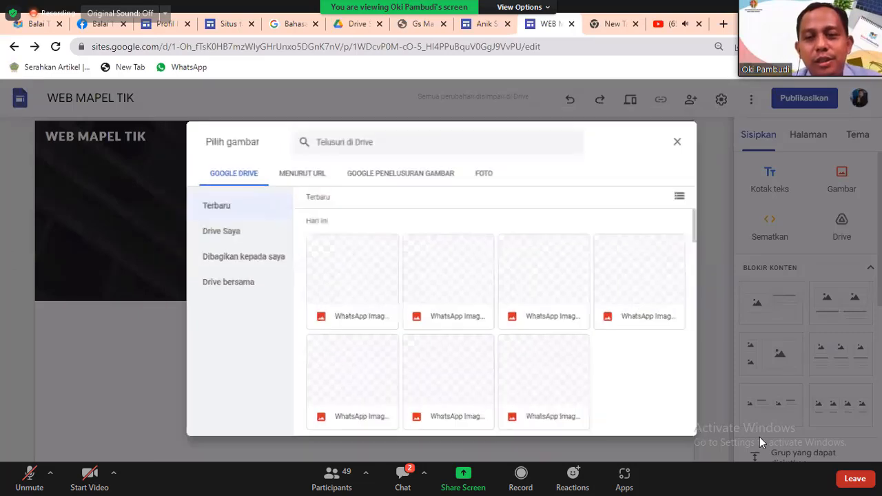
left_click(698, 129)
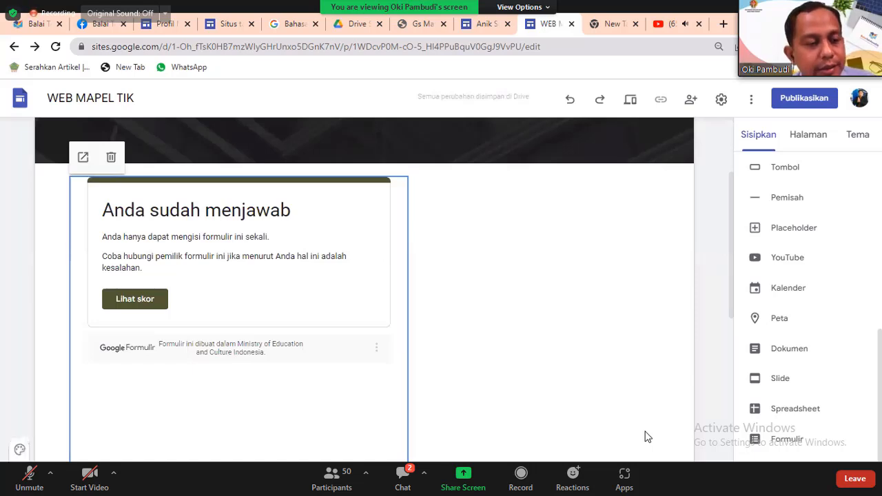
Delete the embedded Google Form showing 'Anda sudah menjawab'.
key("Delete")
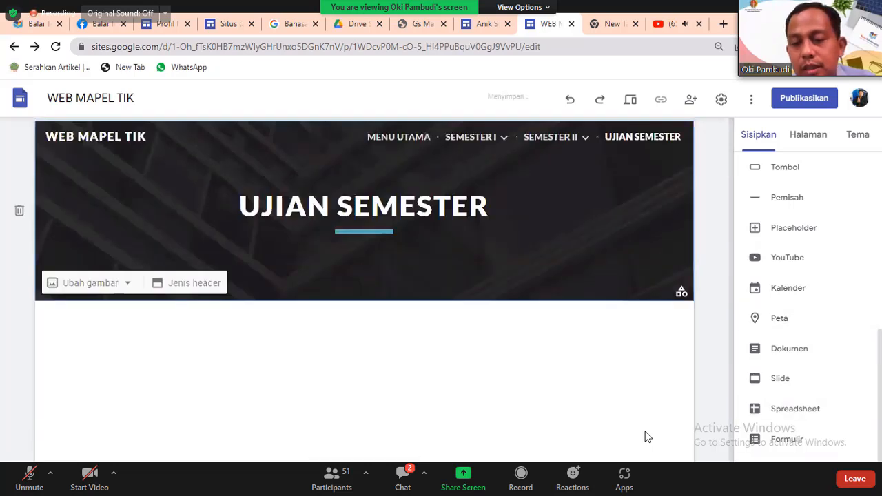
Embed the PENGUMPULAN TUGAS form and add an empty text box above it.
left_click(786, 439)
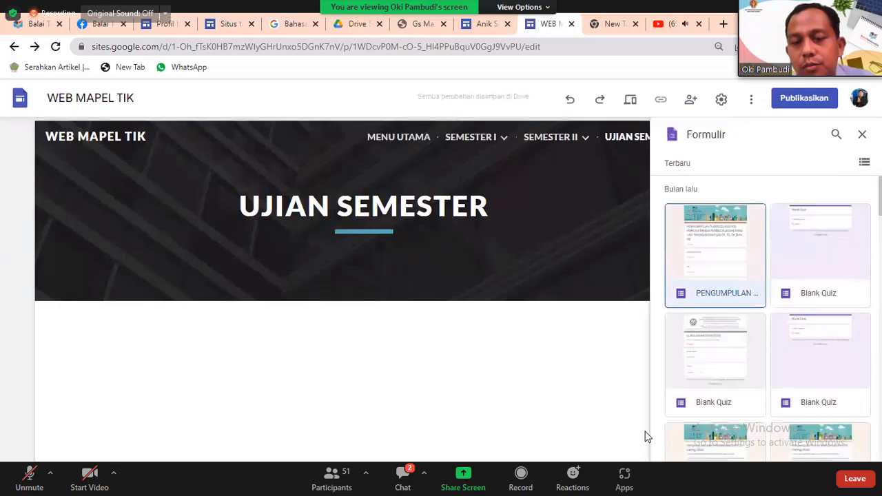
left_click(645, 437)
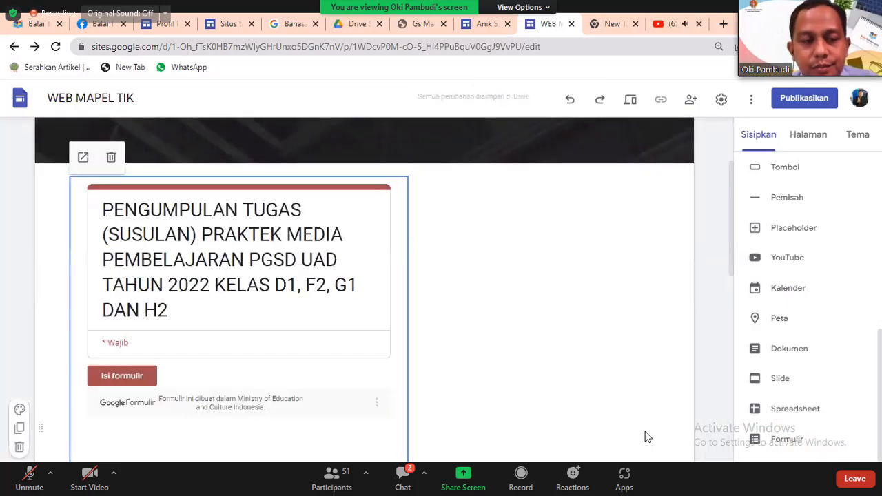
scroll(841, 231, "up", 6)
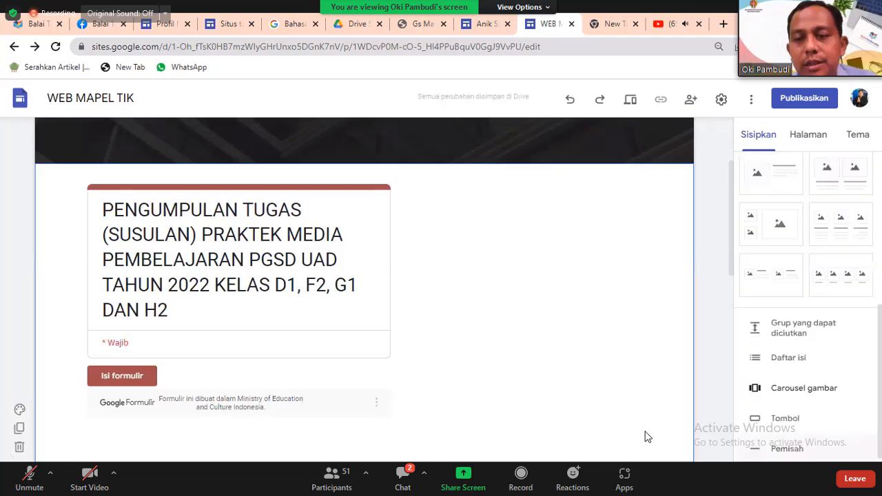
left_click(770, 179)
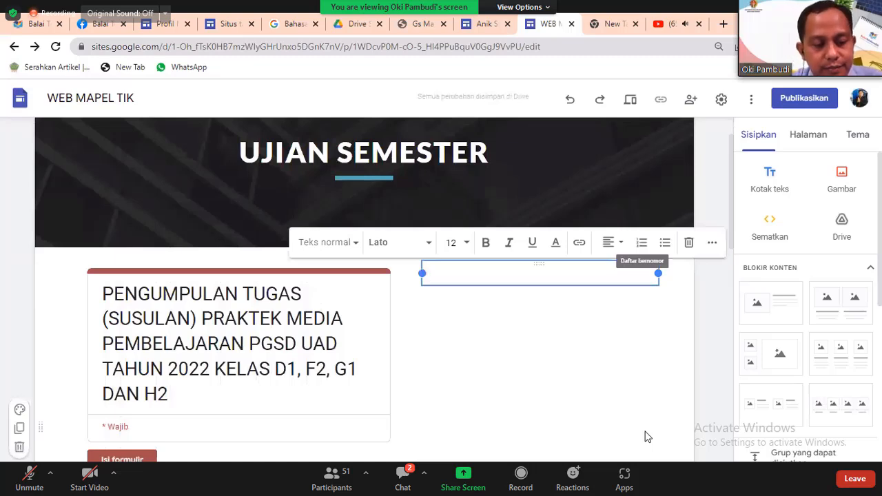
Type 'UJIAN PERTAMA' into the text box beside the embedded form.
type("UJIAN")
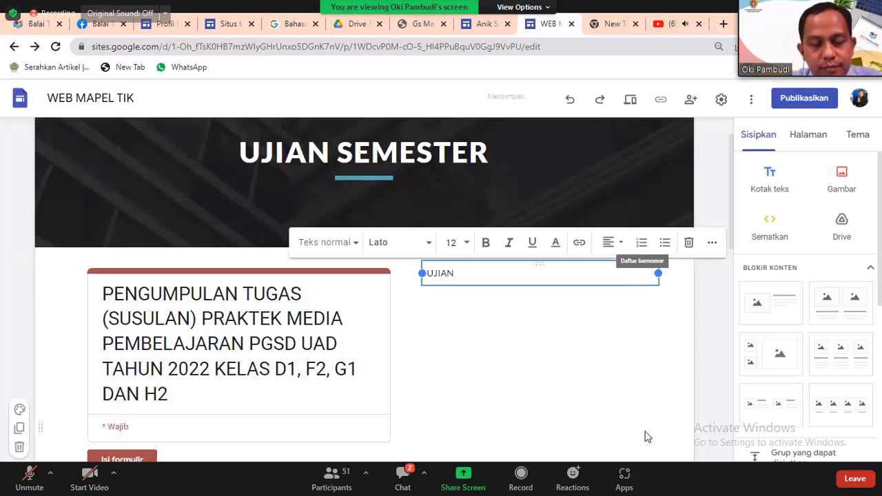
type(" PERTAMA")
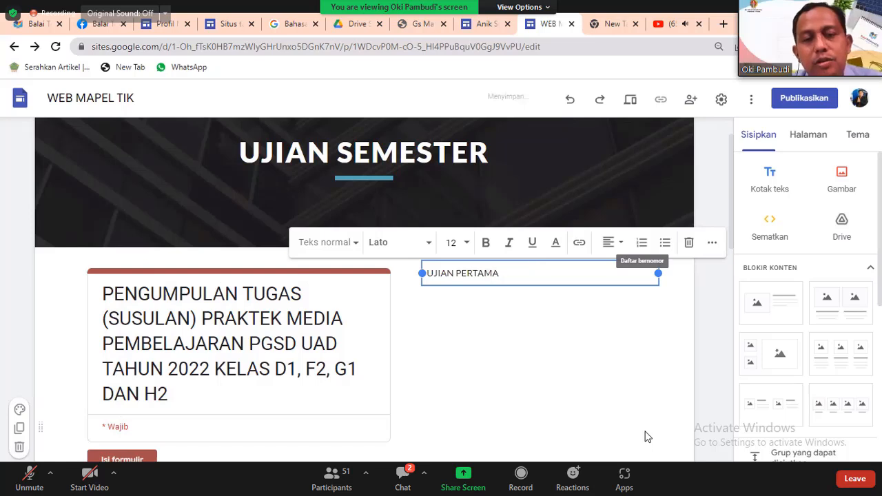
left_click(646, 436)
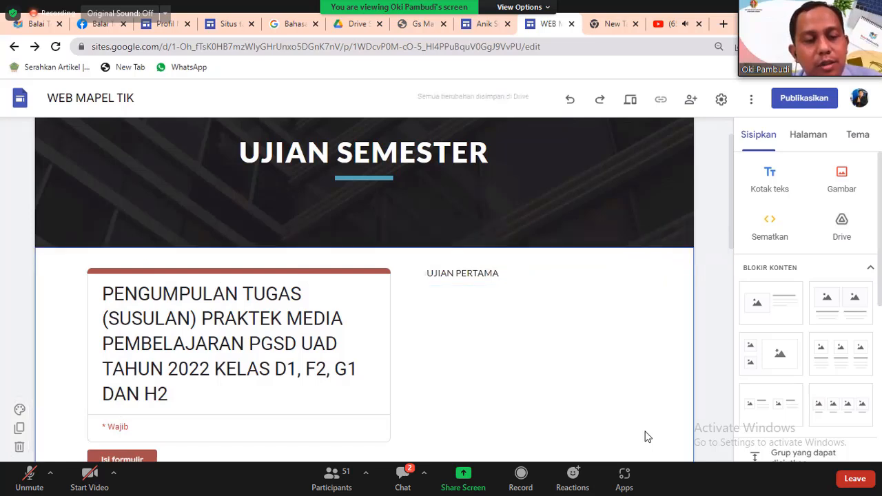
scroll(645, 436, "up", 3)
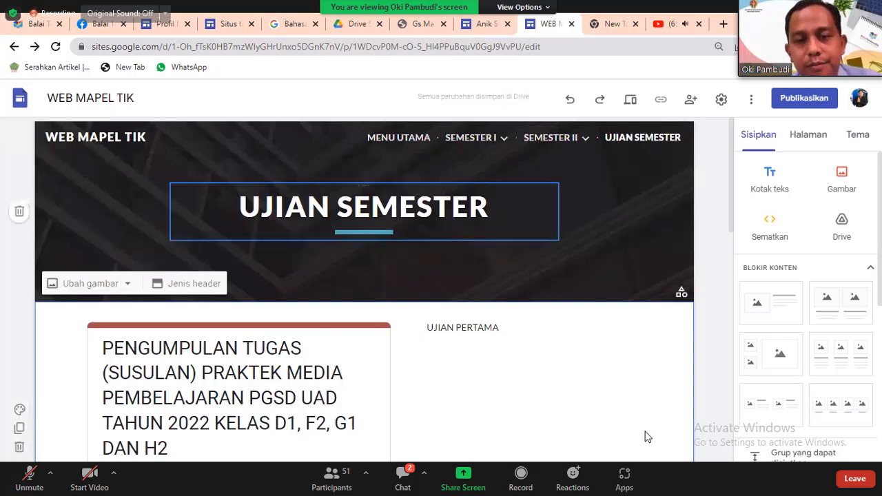
left_click(630, 99)
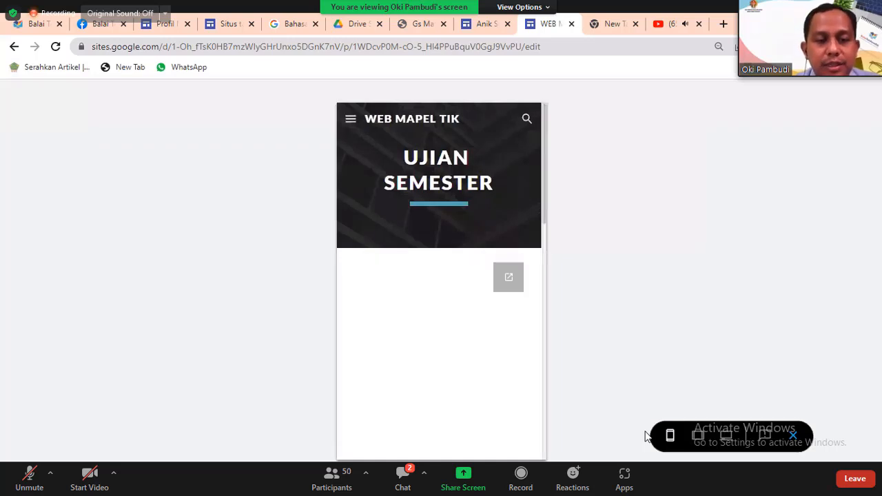
scroll(647, 436, "down", 6)
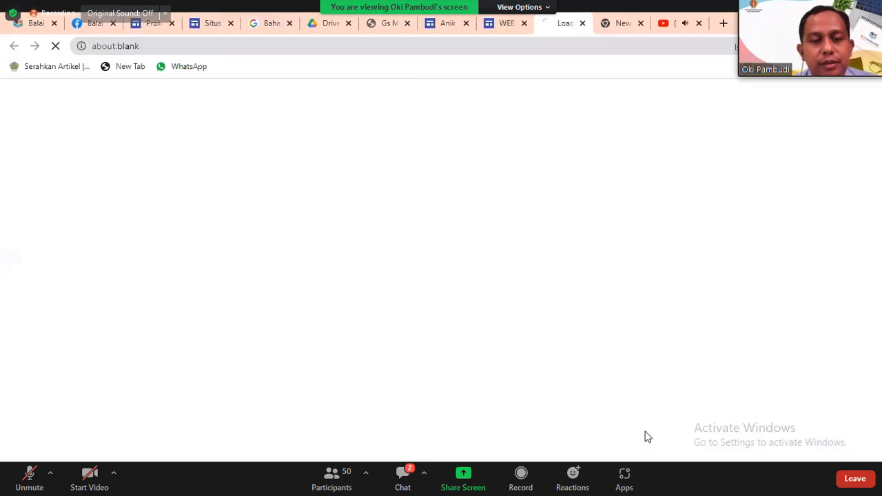
scroll(648, 437, "down", 6)
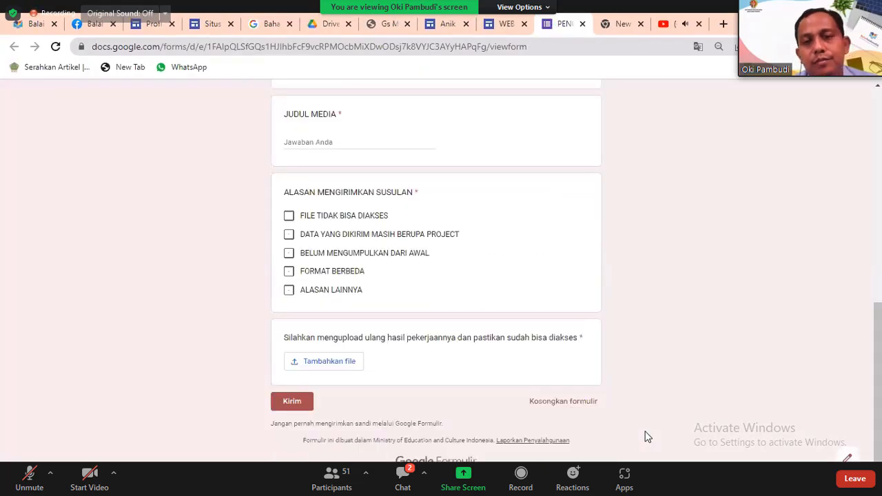
scroll(647, 437, "up", 6)
key("ctrl+w")
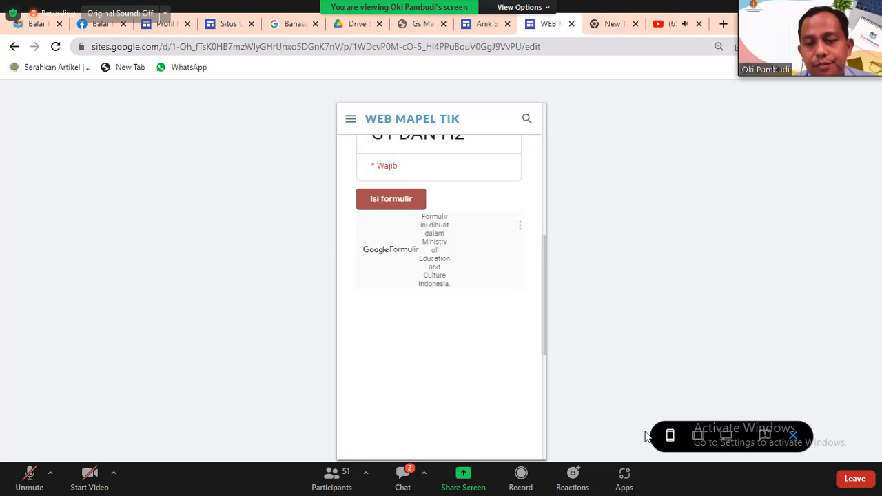
key("Escape")
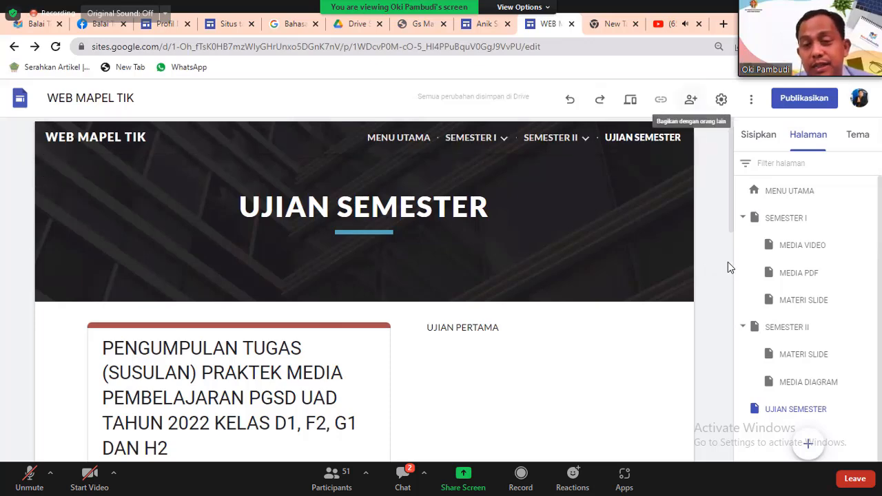
Share the site as Editor with the note 'Tolong kamu perbaiki halam ujian', confirming outside sharing.
left_click(691, 99)
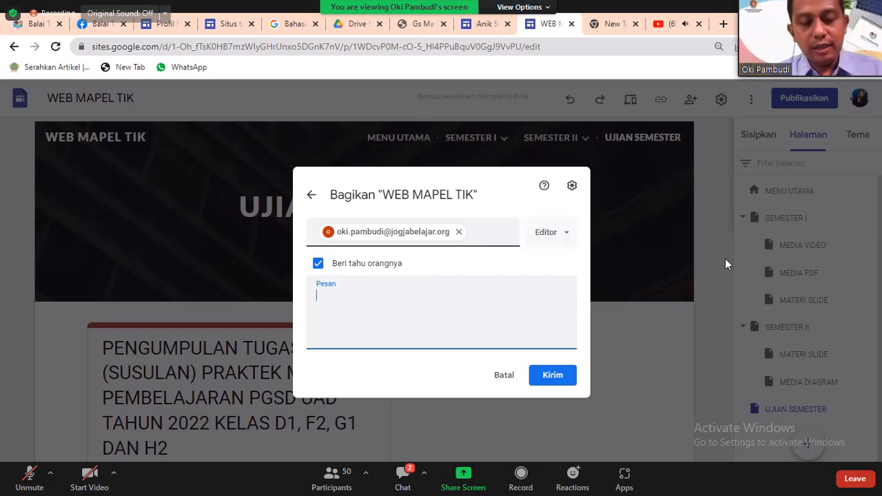
type("T")
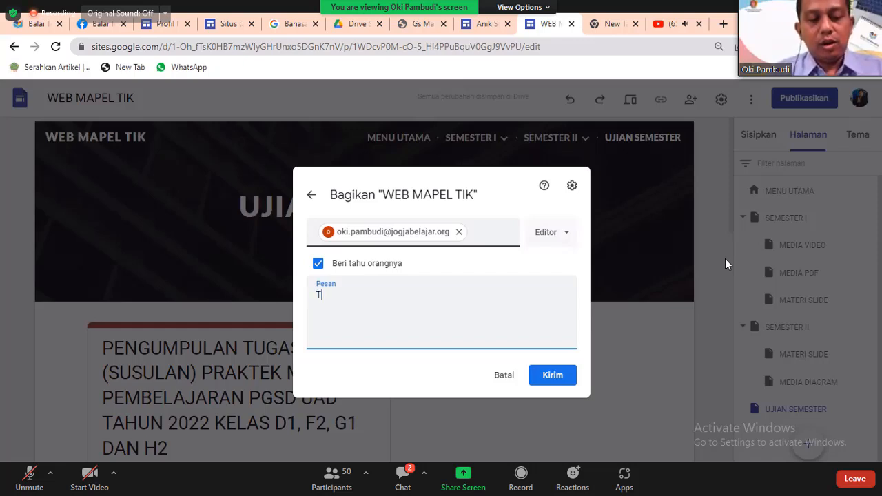
type("olong kam")
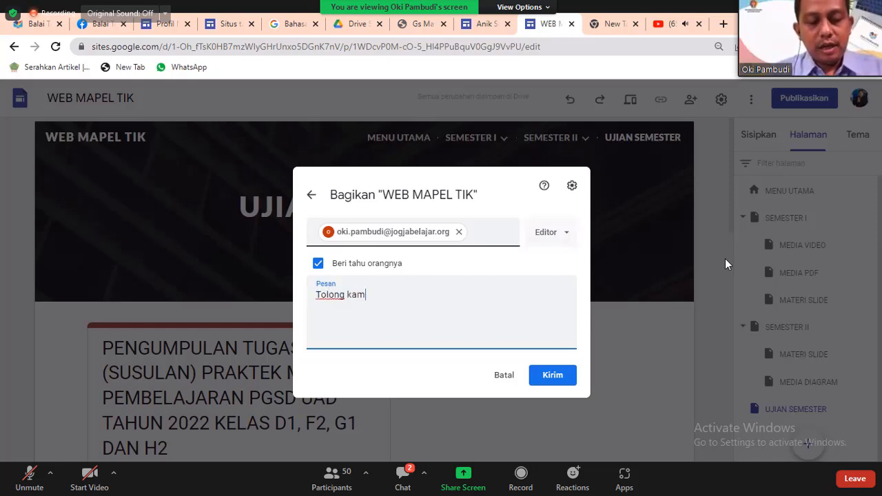
type("u perba")
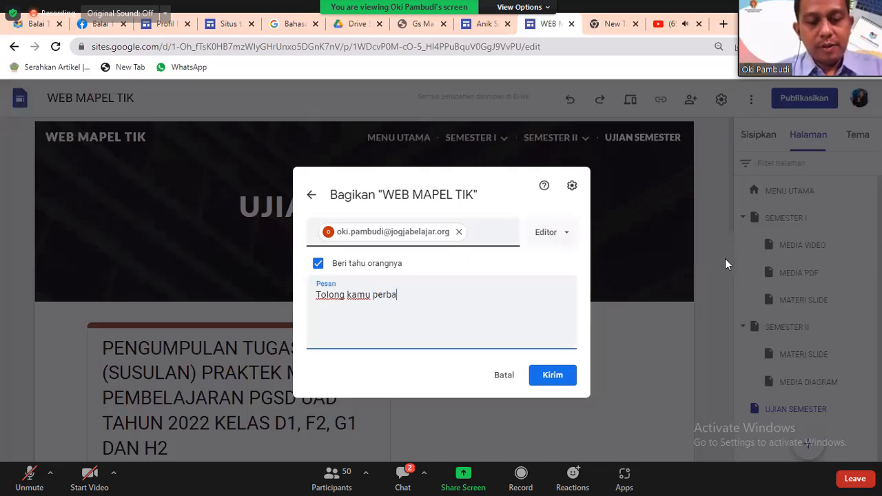
type("iki")
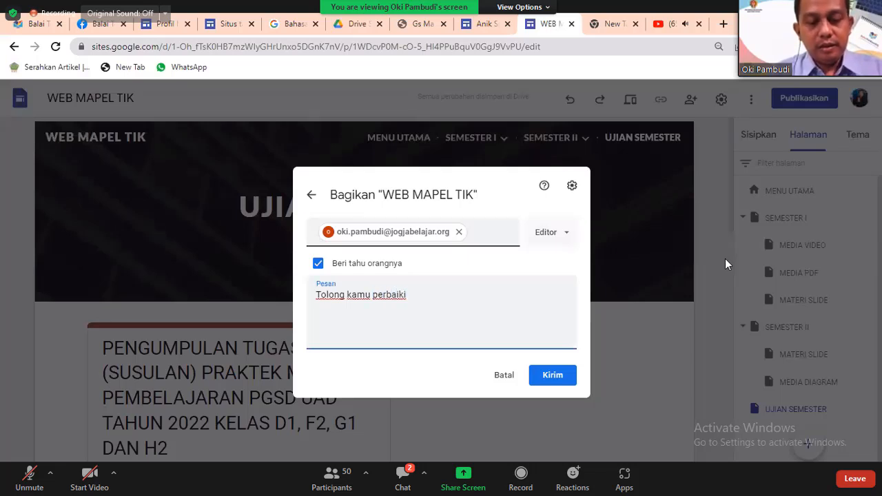
type(" halam ujian")
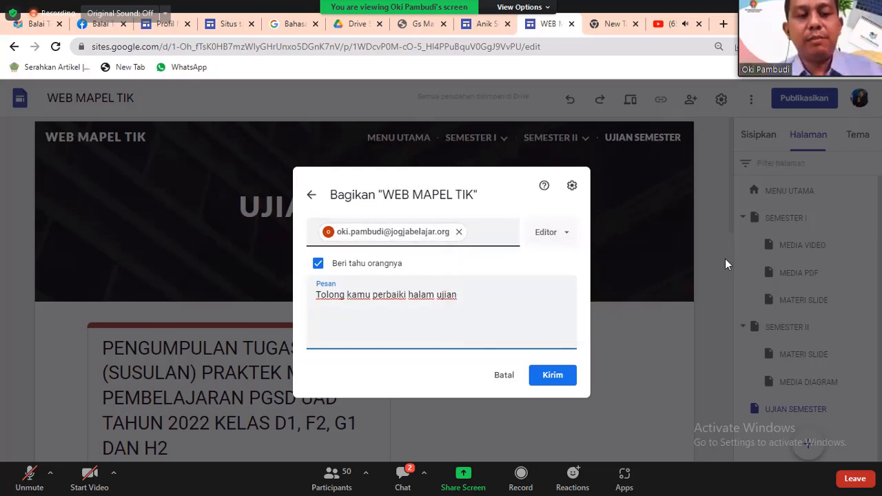
left_click(552, 375)
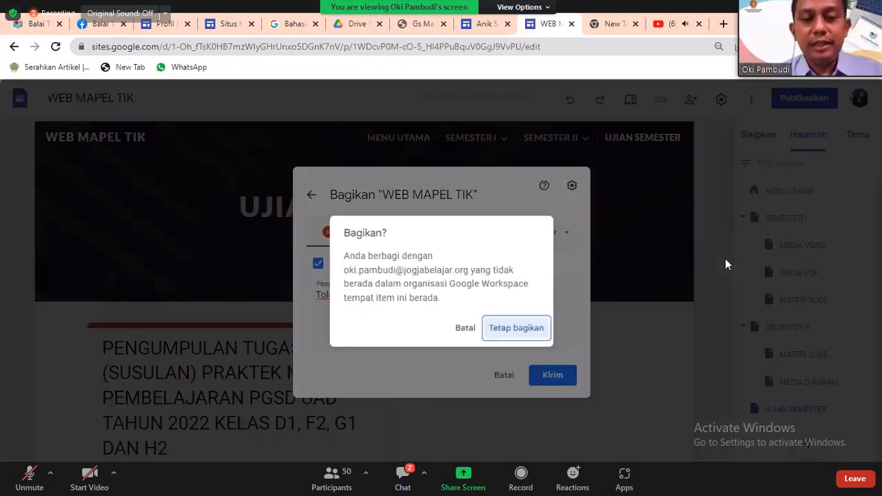
key("Return")
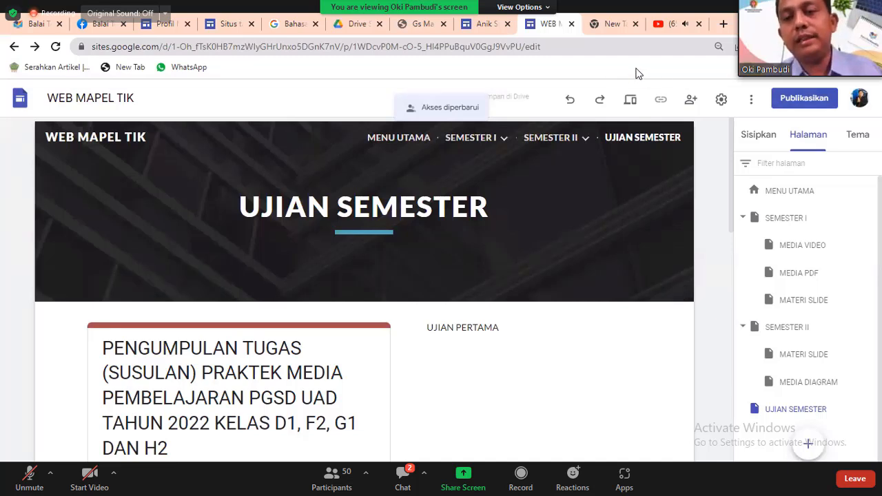
Open and then dismiss the site's three-dot options menu.
left_click(751, 99)
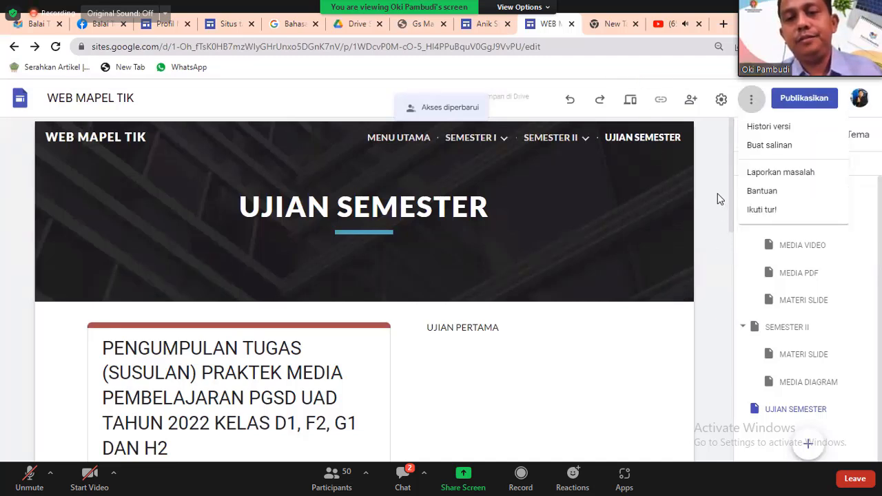
left_click(659, 67)
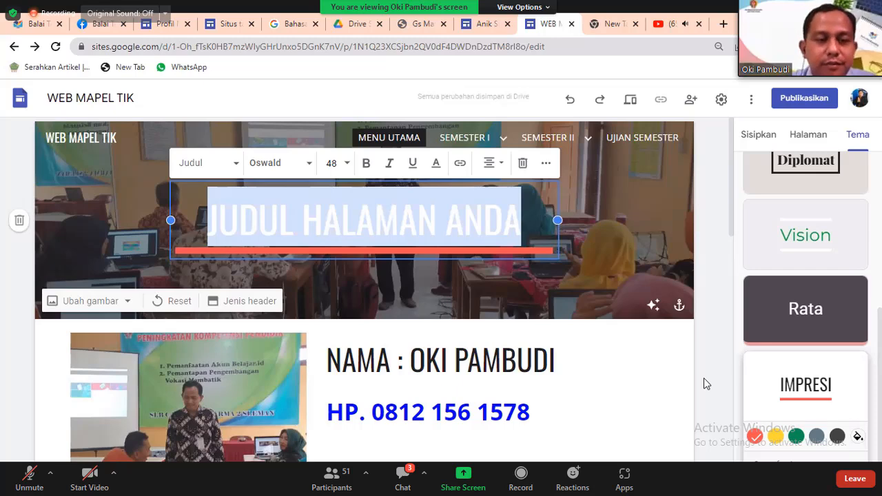
Remove the 'JUDUL HALAMAN ANDA' placeholder title from the MENU UTAMA header.
key("Delete")
key("Escape")
left_click(364, 217)
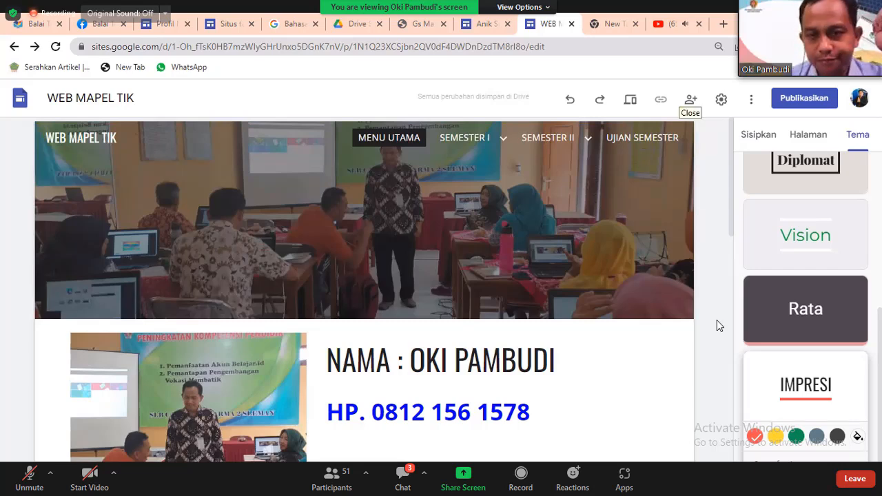
left_click(412, 463)
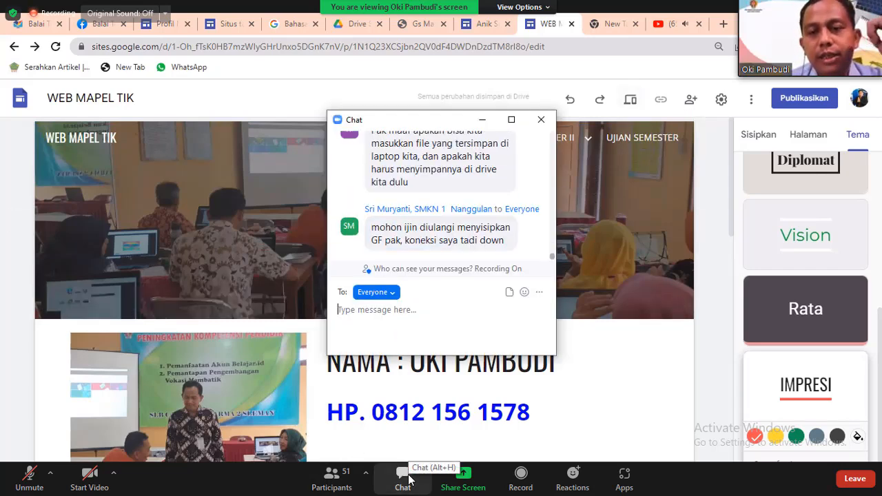
scroll(514, 177, "up", 1)
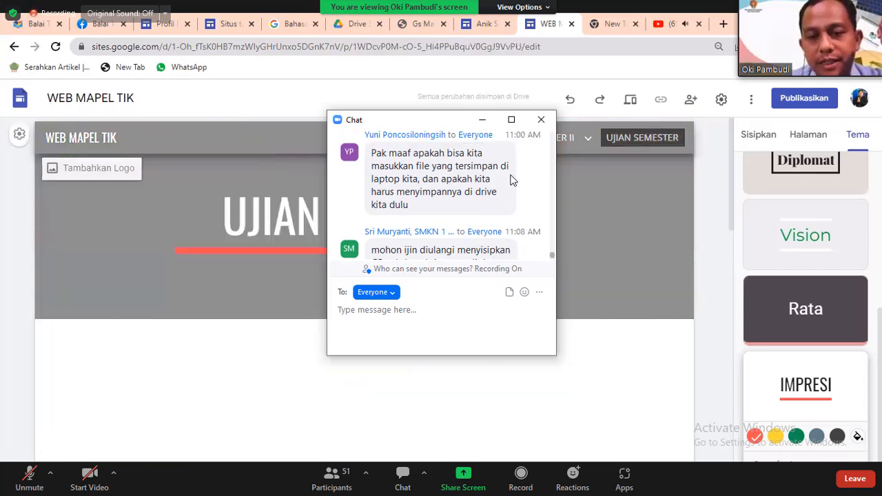
left_click(547, 120)
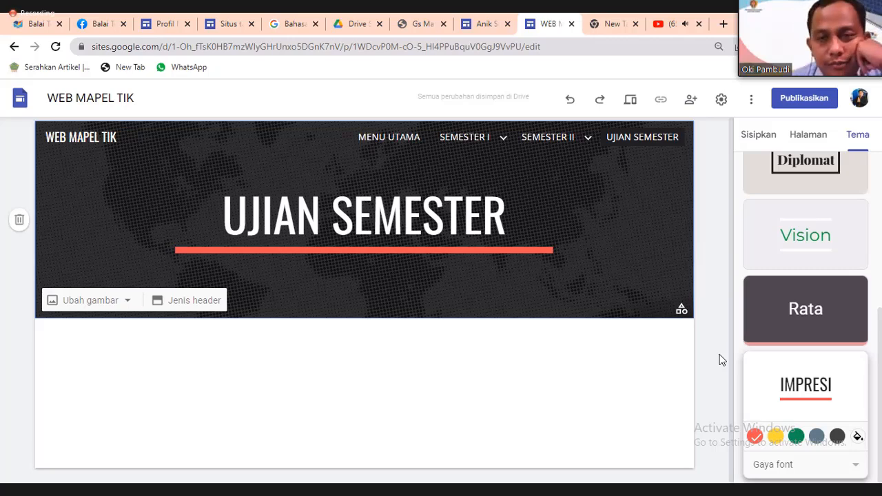
Search 'jb class' in a new tab to reach jbclass.jogjabelajar.org.
key("ctrl+t")
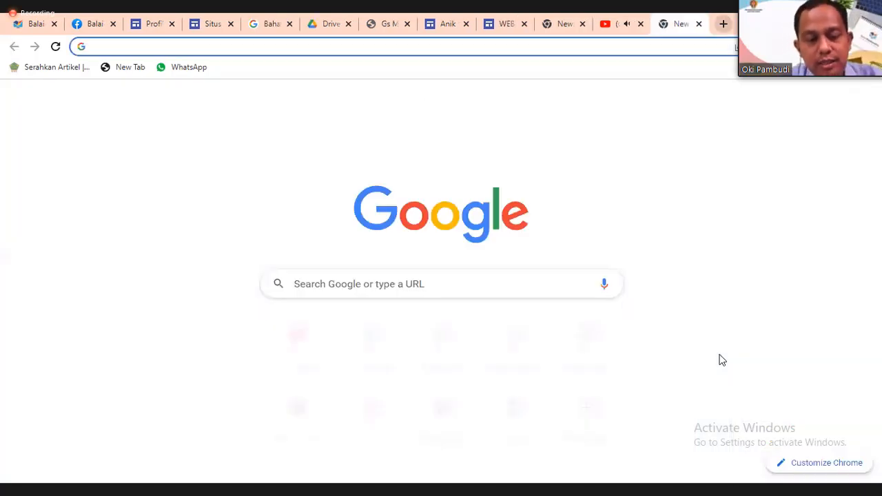
type("jb cla")
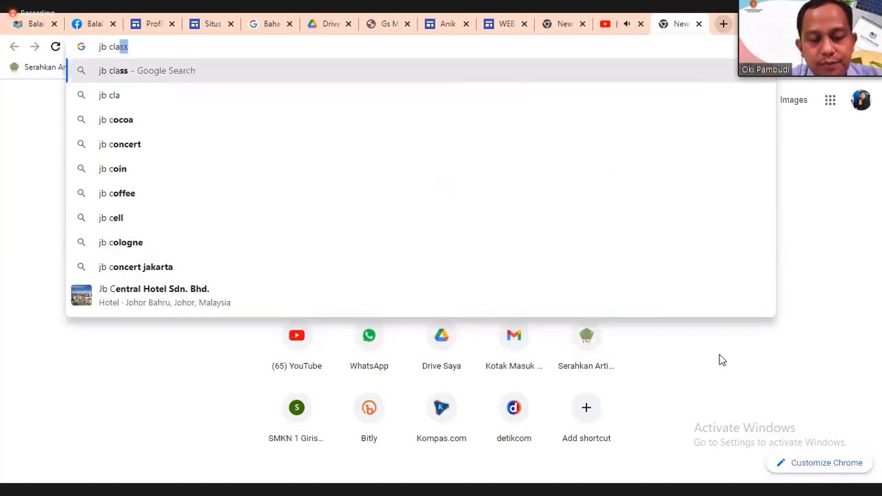
type("ss")
key("Return")
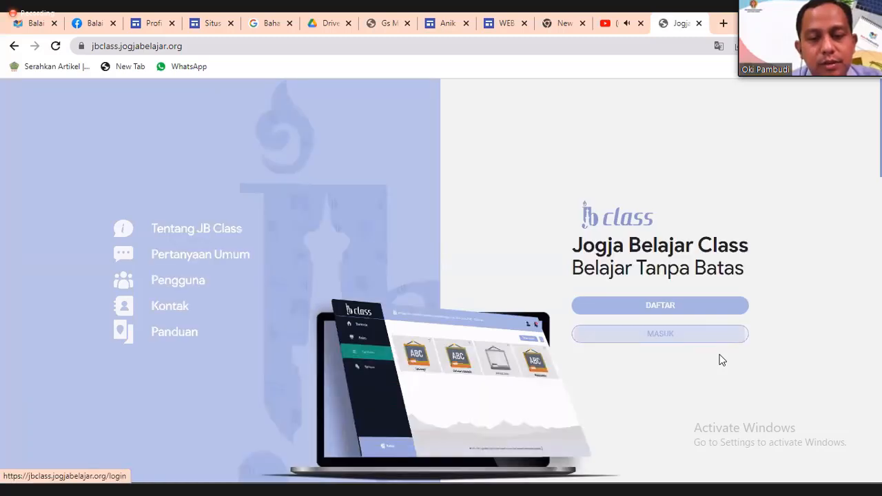
Open the Jogja Belajar Class login page, then return to the WEB MAPEL TIK editor tab.
left_click(721, 360)
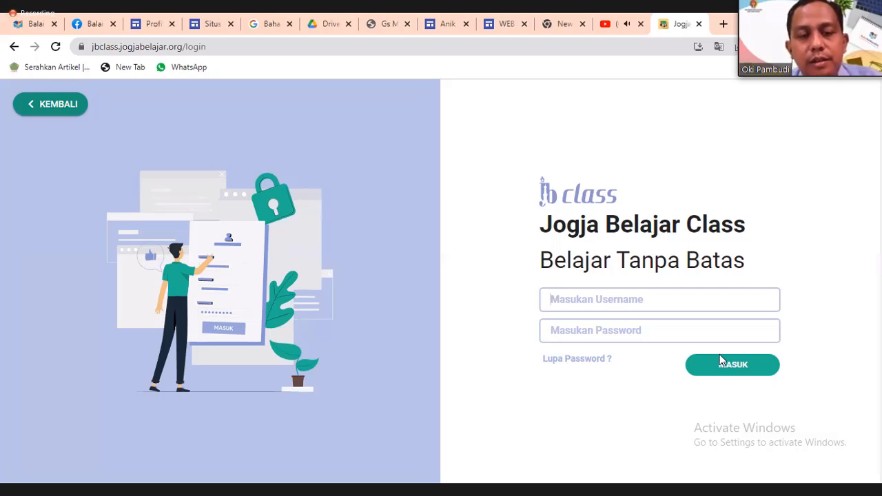
key("ctrl+shift+Tab")
key("ctrl+shift+Tab")
key("ctrl+shift+Tab")
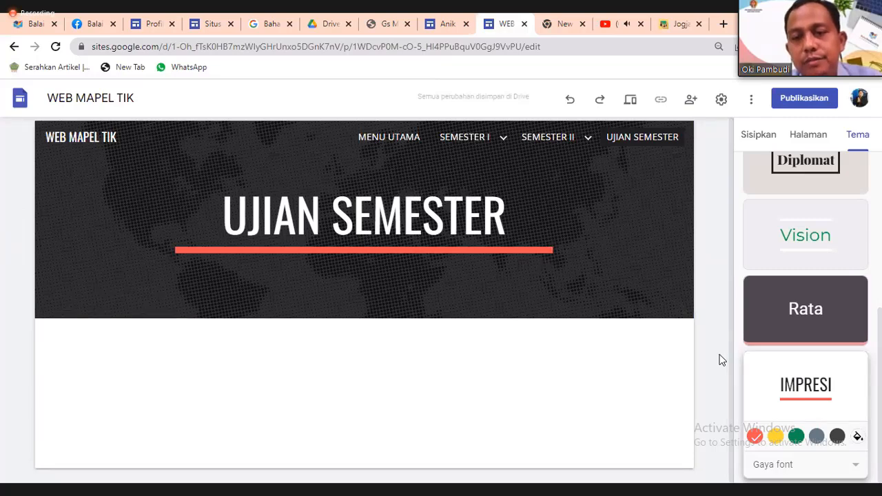
Embed the copied Jogja Belajar Class login URL on UJIAN SEMESTER and preview the page.
left_click(758, 134)
left_click(769, 226)
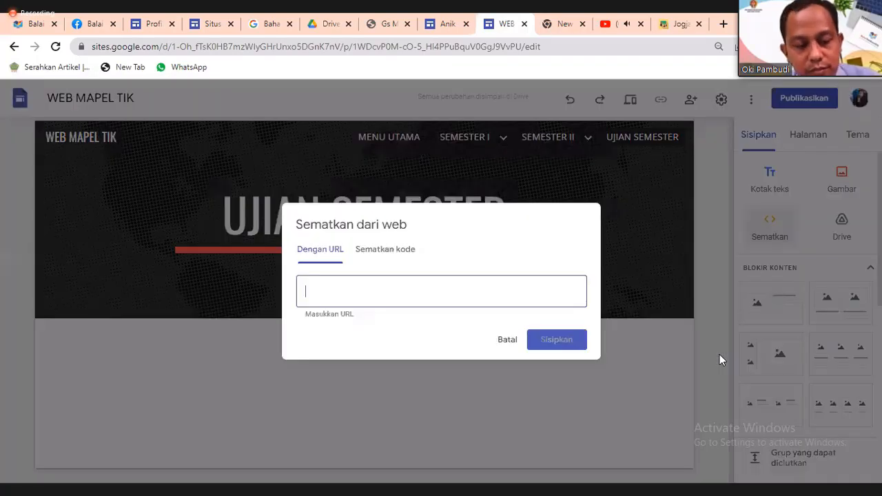
type("https://jbclass.jogjabelajar.org/dashboard/teacher/arsip")
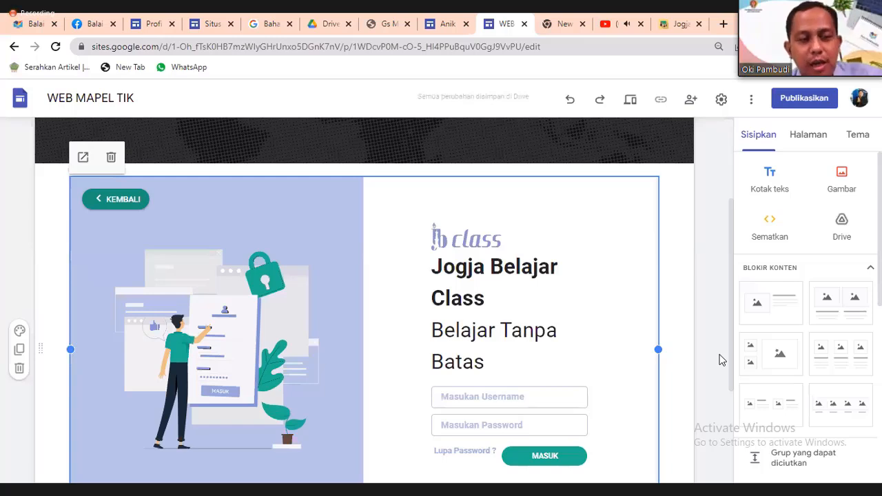
scroll(719, 359, "down", 3)
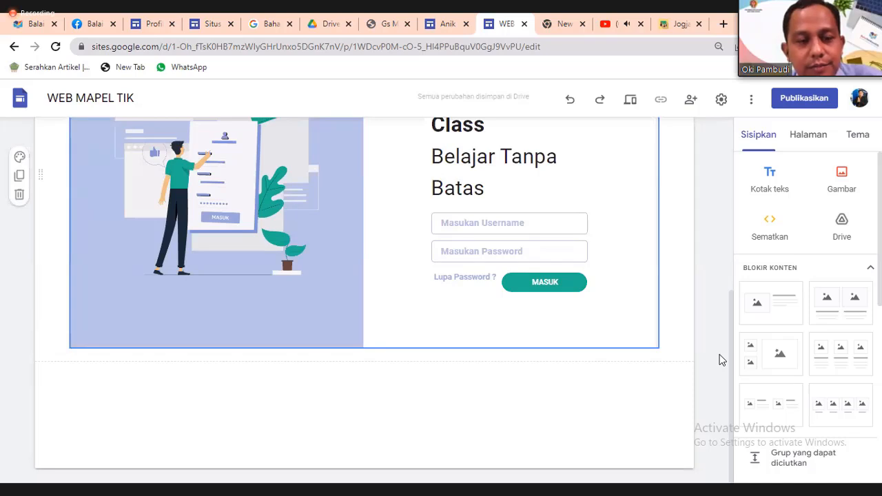
scroll(719, 359, "up", 3)
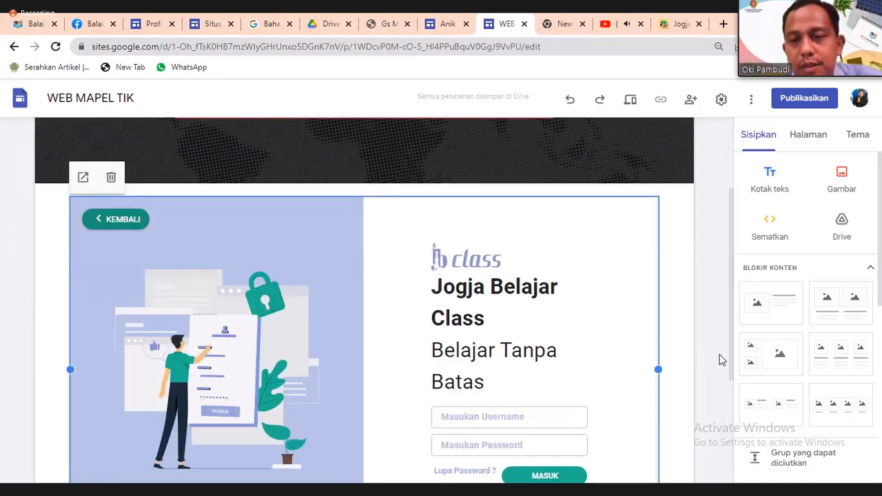
key("ctrl+shift+p")
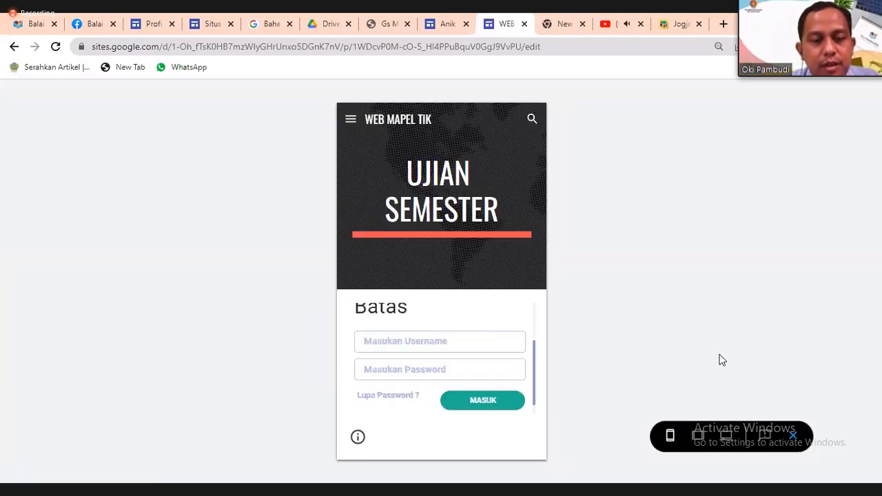
Enter 'oki' as the username in the embedded Jogja Belajar Class login, then leave preview.
type("oki")
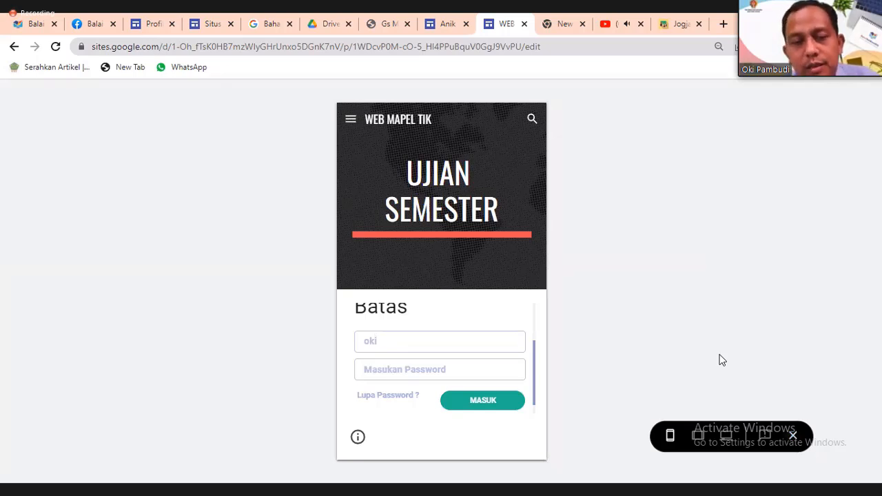
key("alt+Left")
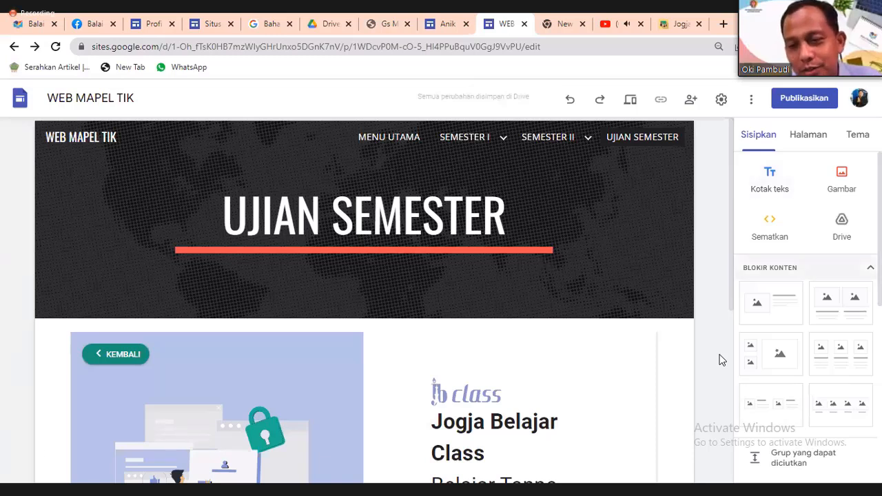
scroll(800, 324, "down", 3)
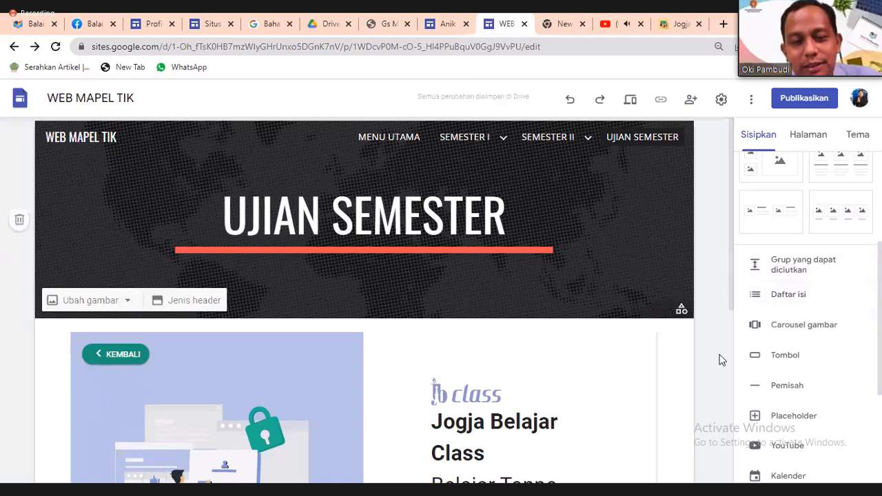
scroll(721, 360, "down", 5)
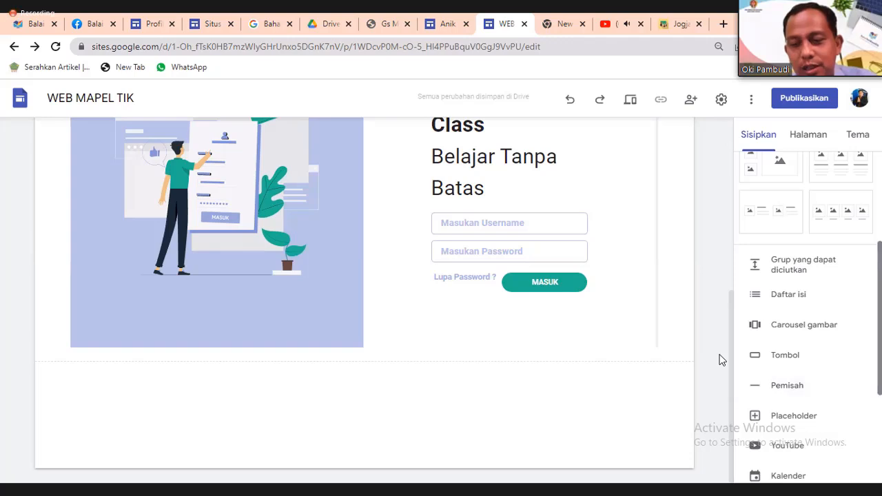
Embed the PENGUMPULAN TUGAS Google Form below the login section and preview the page.
scroll(721, 360, "down", 2)
scroll(786, 359, "down", 1)
left_click(785, 439)
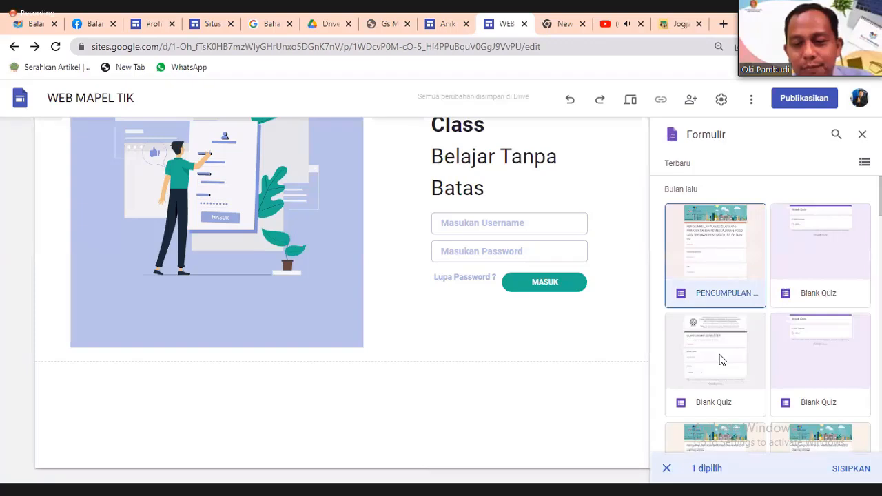
key("Return")
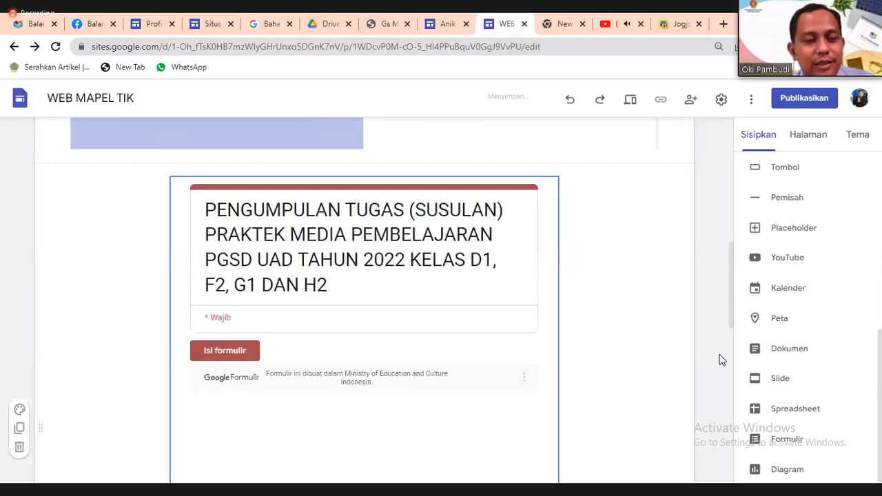
scroll(719, 359, "down", 5)
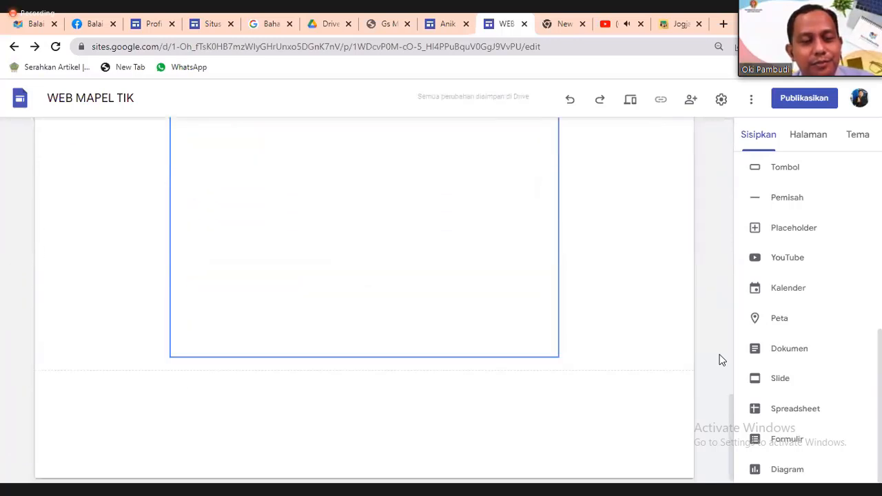
scroll(719, 359, "up", 5)
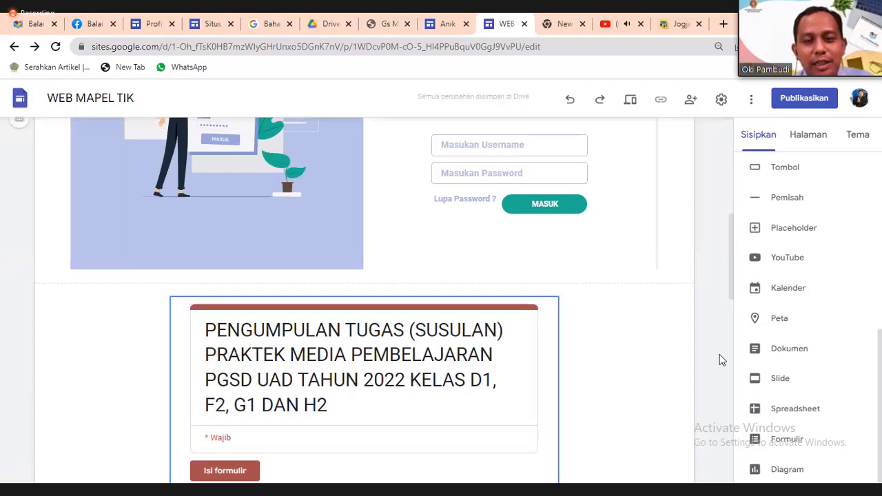
key("ctrl+shift+p")
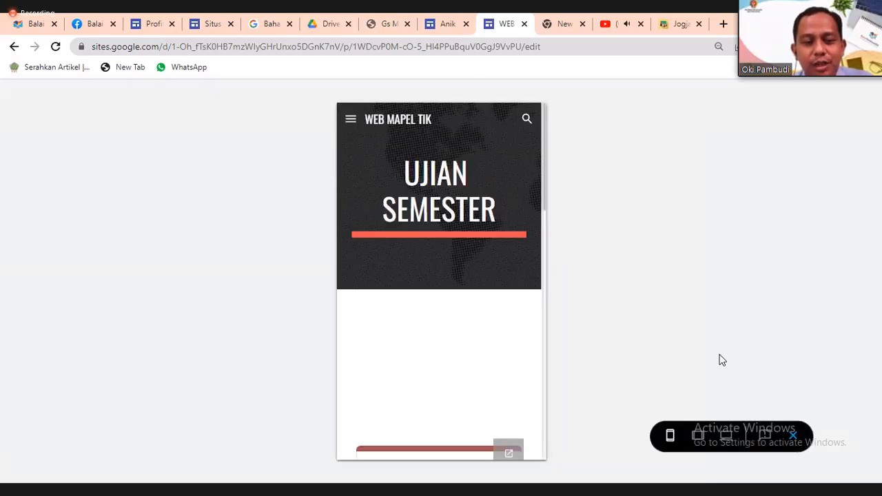
Open the embedded PENGUMPULAN TUGAS form in its own tab, then return to Sites and exit preview.
scroll(719, 359, "down", 4)
scroll(721, 359, "down", 4)
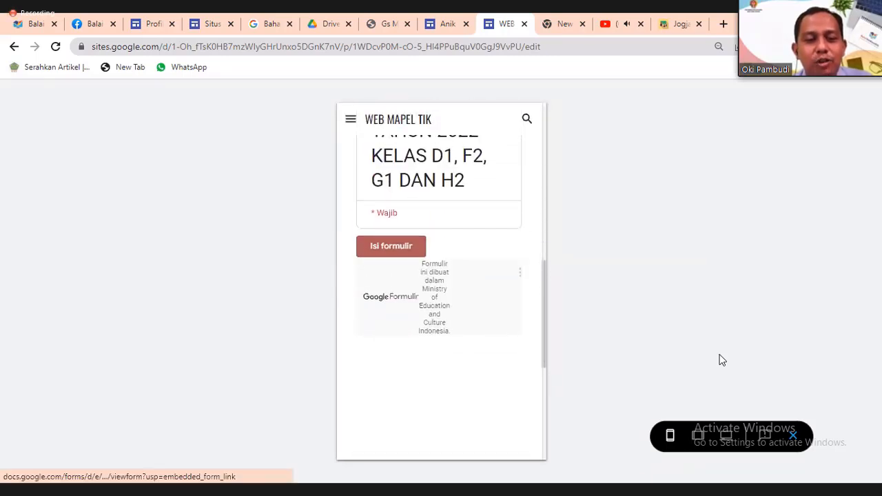
left_click(391, 243)
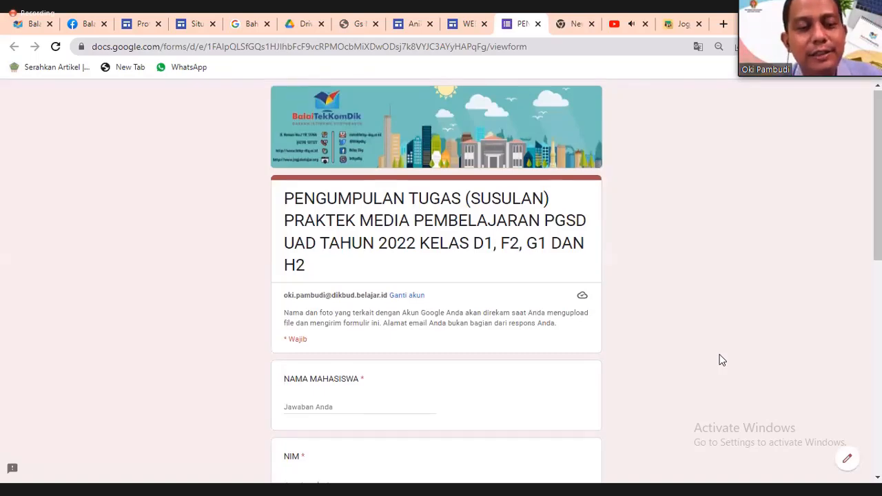
scroll(721, 360, "down", 7)
scroll(720, 359, "up", 2)
scroll(720, 359, "up", 5)
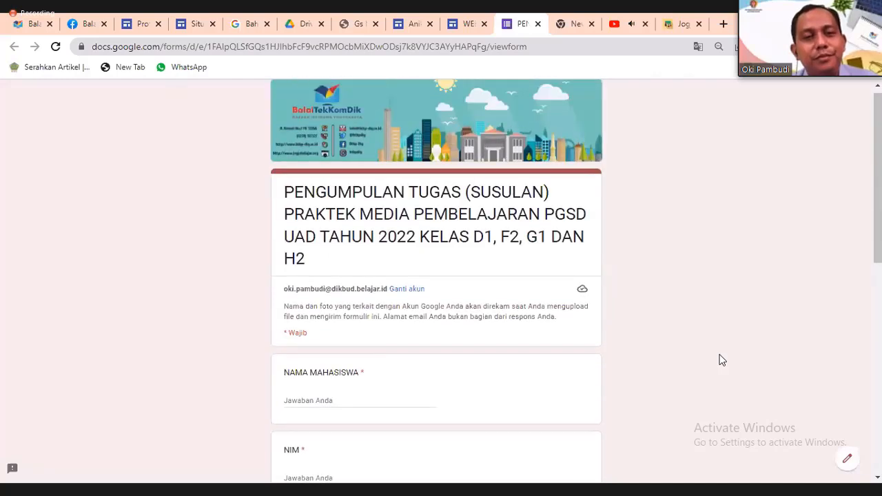
key("ctrl+shift+Tab")
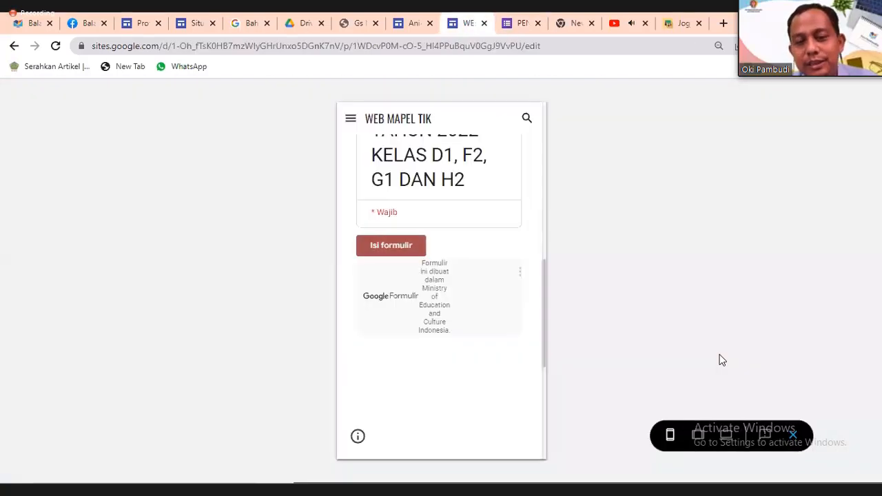
key("Escape")
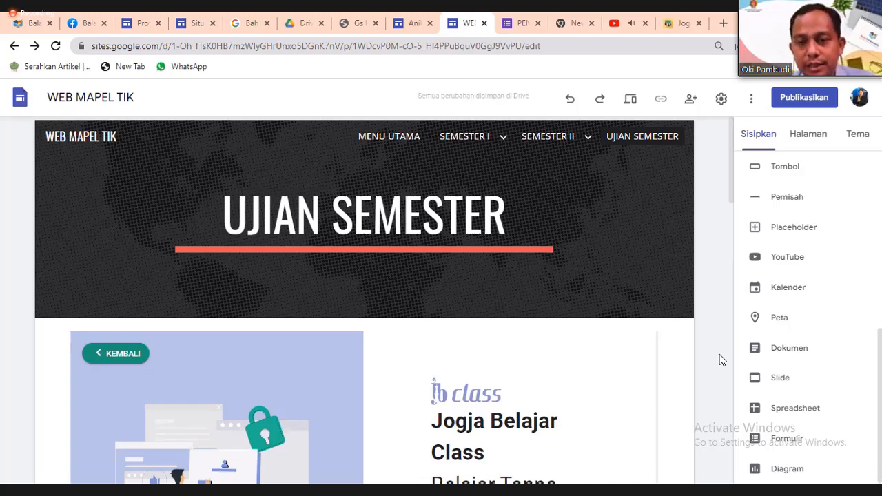
Scroll the UJIAN SEMESTER page down and back up to check it before publishing.
scroll(721, 359, "down", 10)
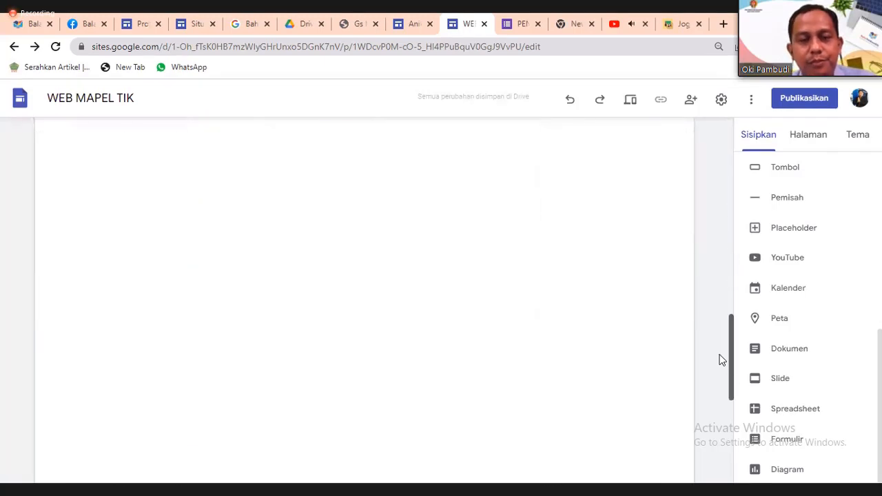
scroll(722, 360, "up", 10)
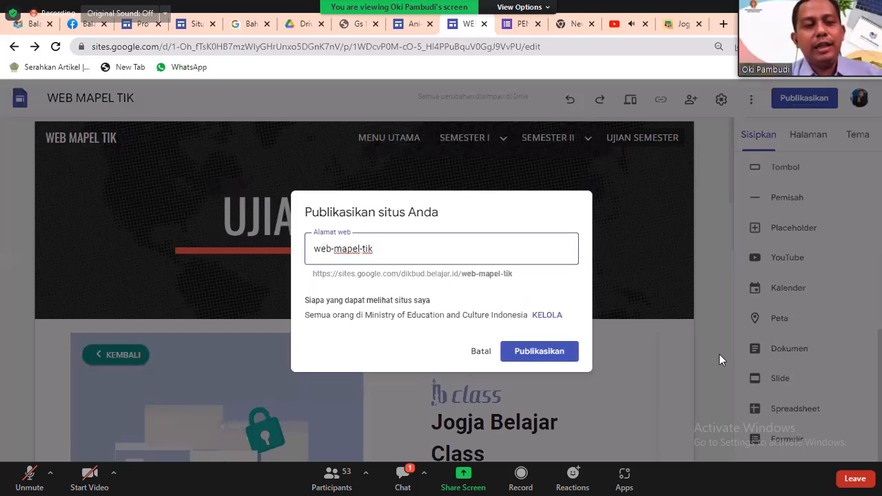
Replace the proposed web address with tikjogja and publish the site.
key("ctrl+a")
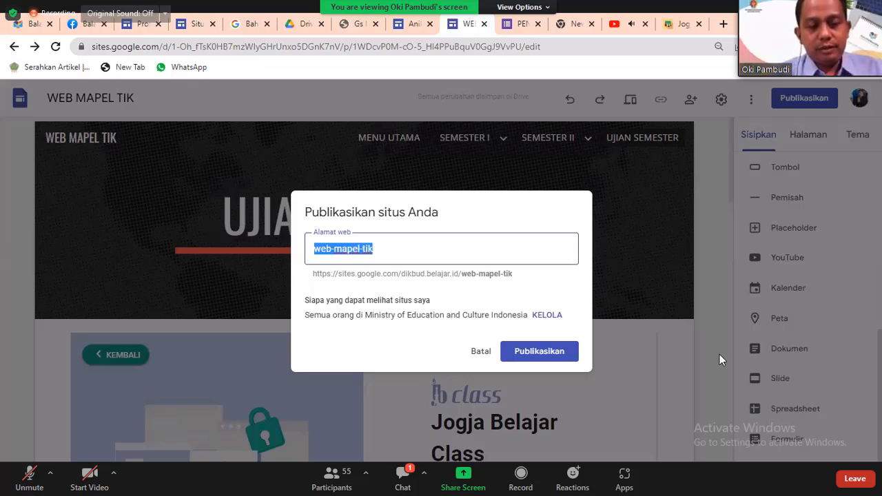
type("tik")
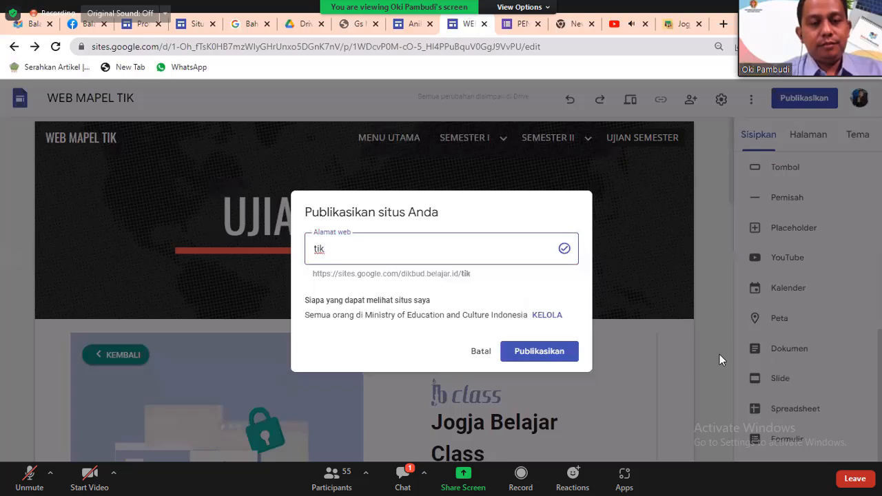
key("BackSpace")
key("BackSpace")
key("BackSpace")
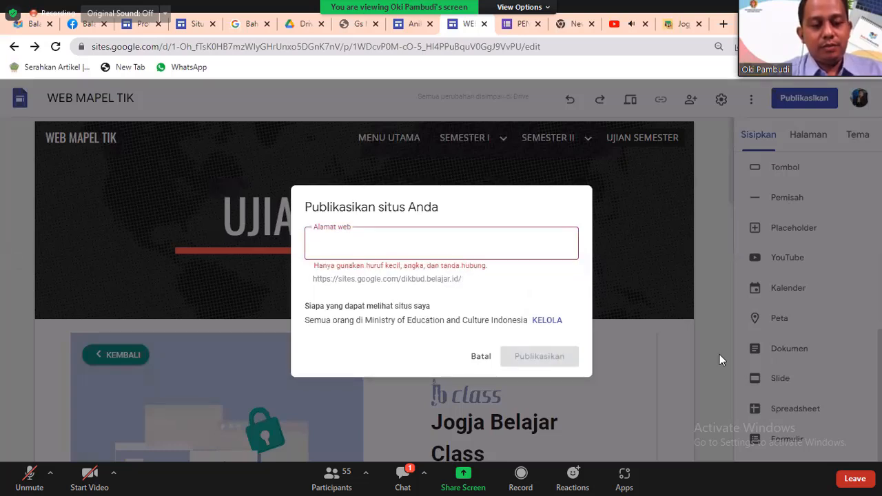
type("tik")
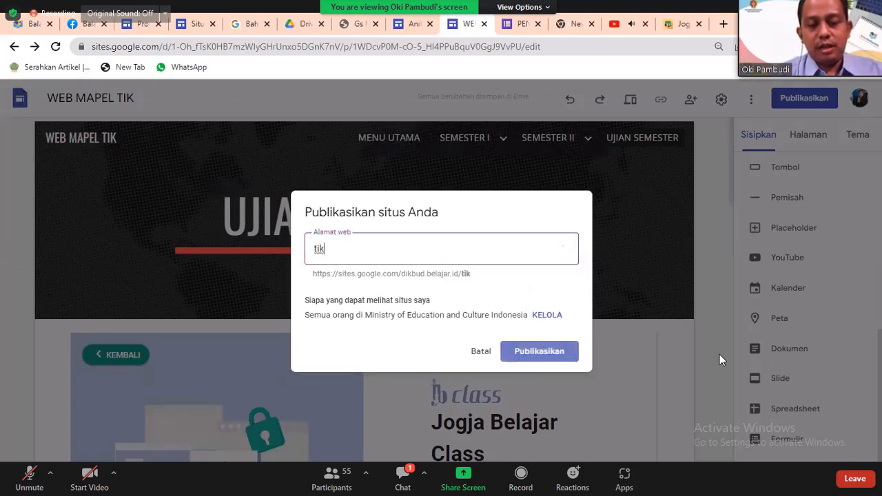
type("jogja")
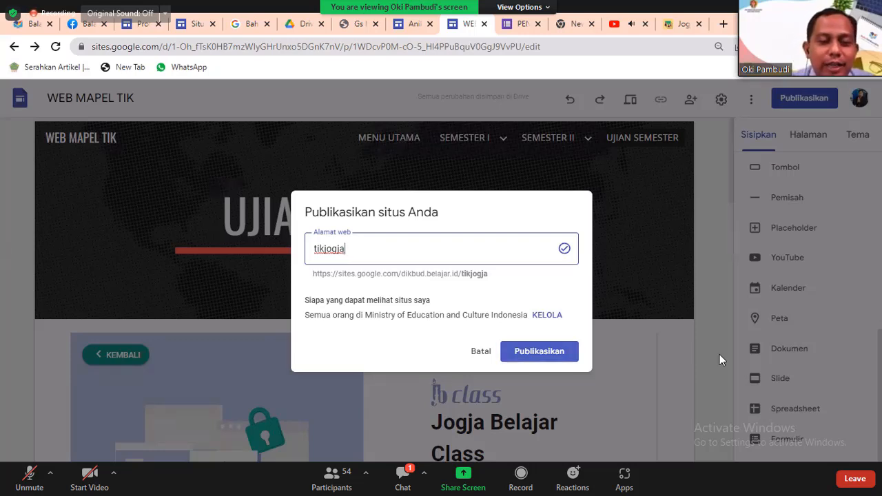
key("Return")
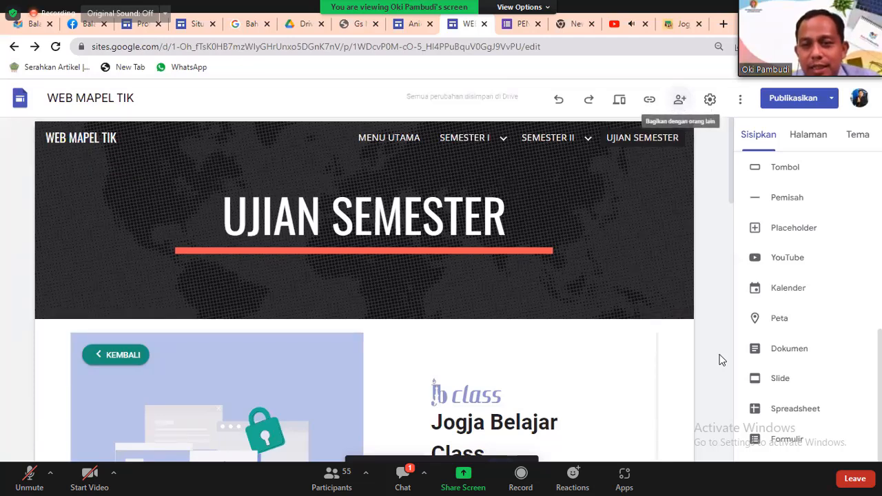
Check the site's sharing settings, then take the Zoom meeting out of full screen.
left_click(679, 99)
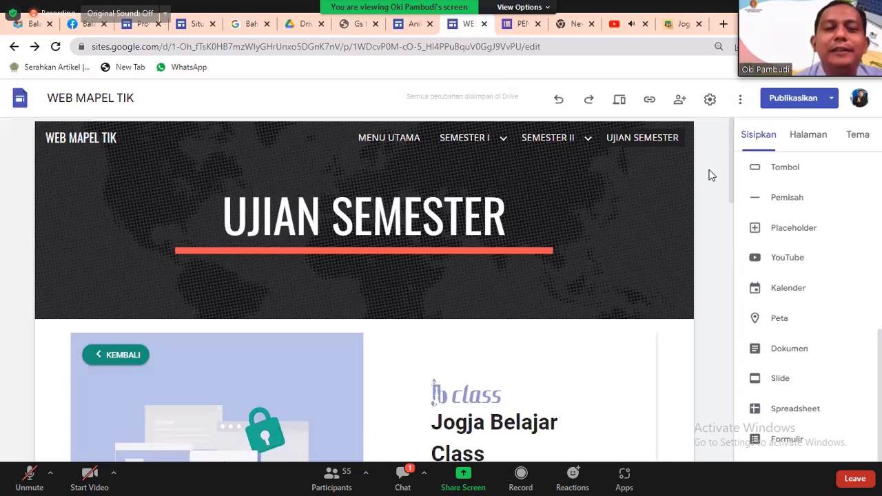
mouse_move(465, 138)
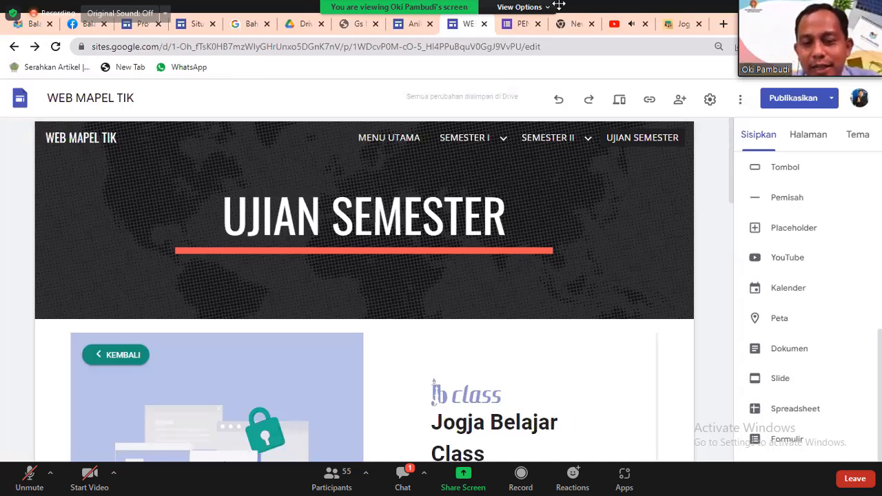
left_click(522, 7)
left_click(545, 90)
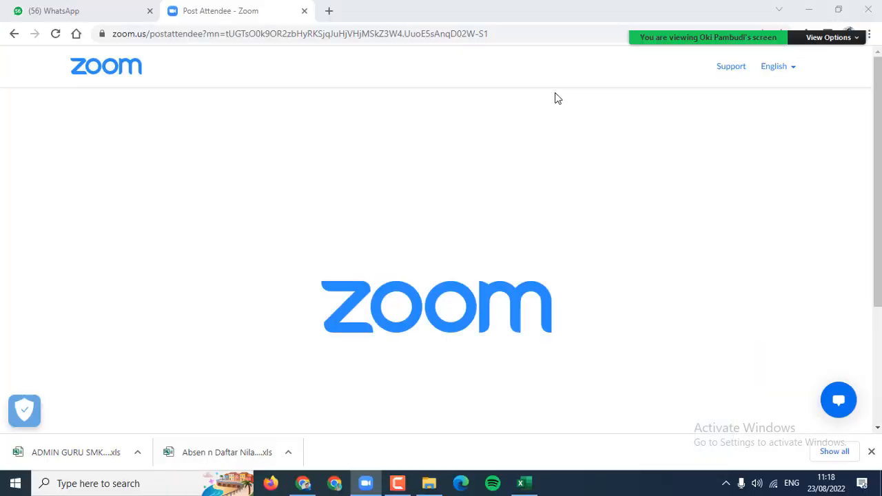